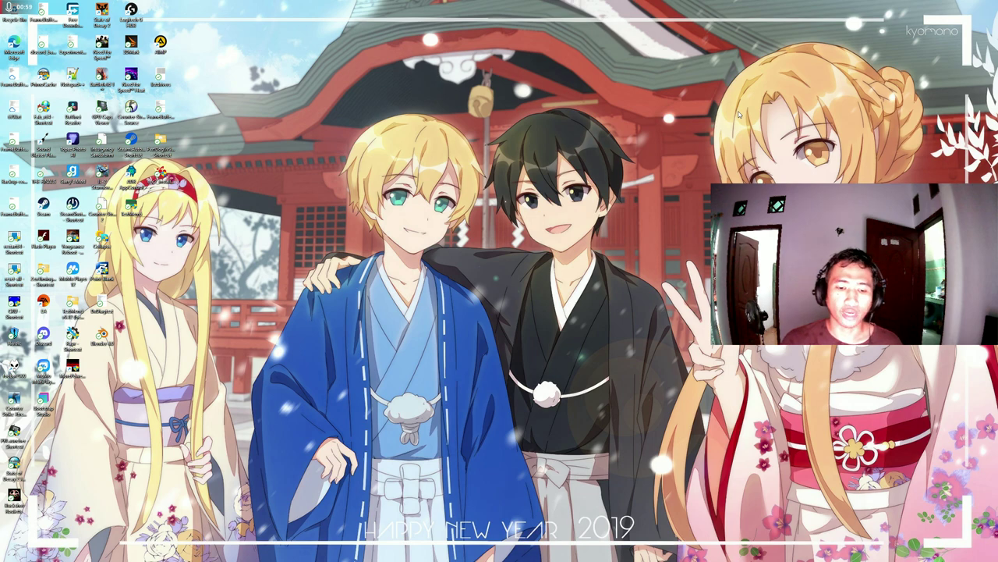
# Launch AMD Software: Adrenalin Edition from the Start menu to its Home page.
pyautogui.click(525, 552)
pyautogui.click(577, 421)
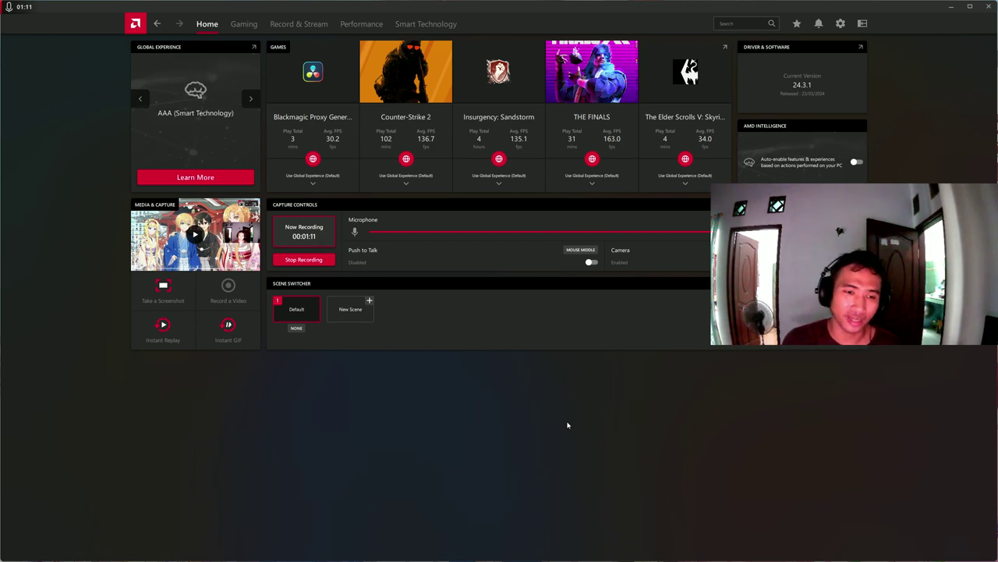
# Load YouTube's home page in a new tab beside the Radeon-ID Files page.
pyautogui.click(525, 555)
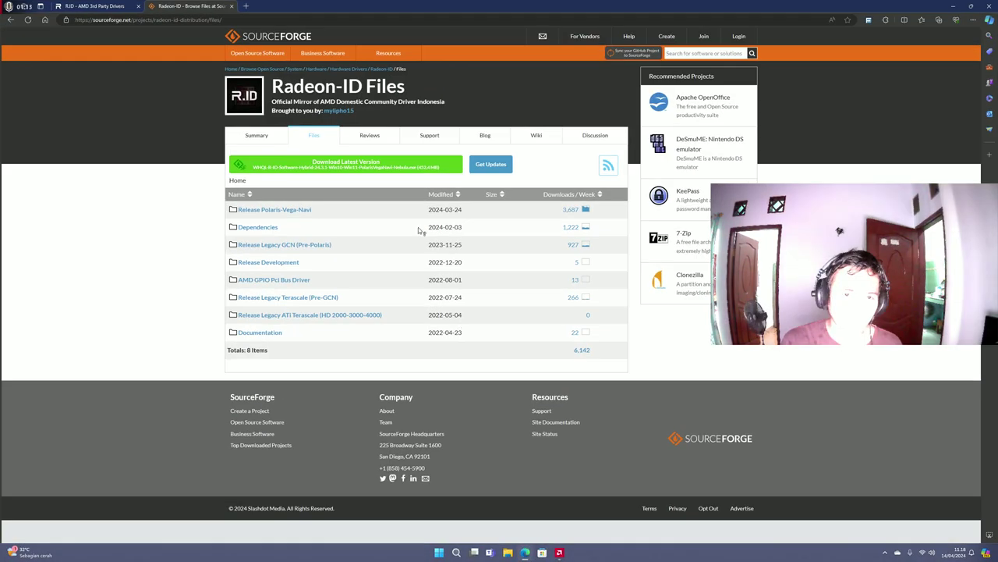
pyautogui.click(246, 6)
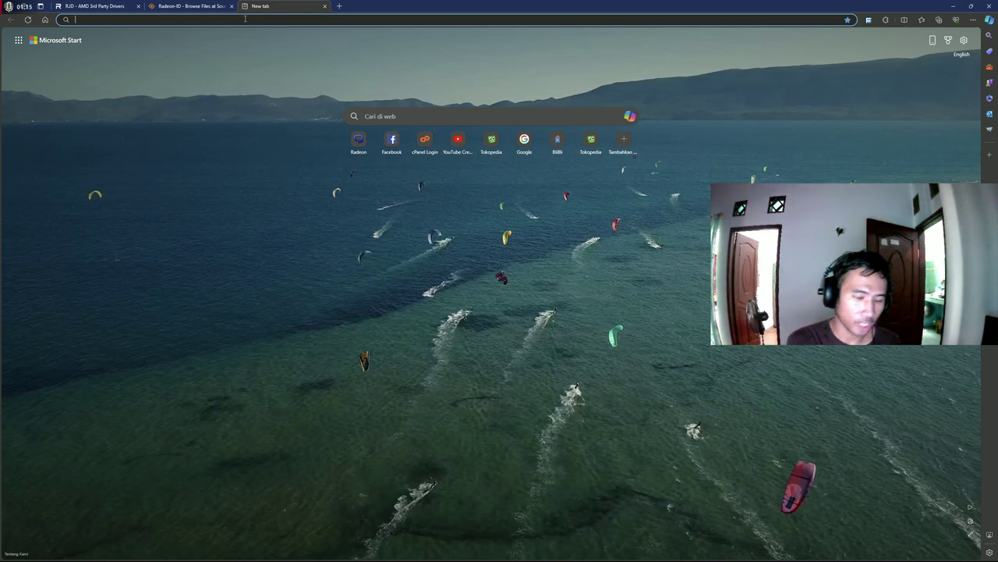
pyautogui.write('youtube.com')
pyautogui.press('Return')
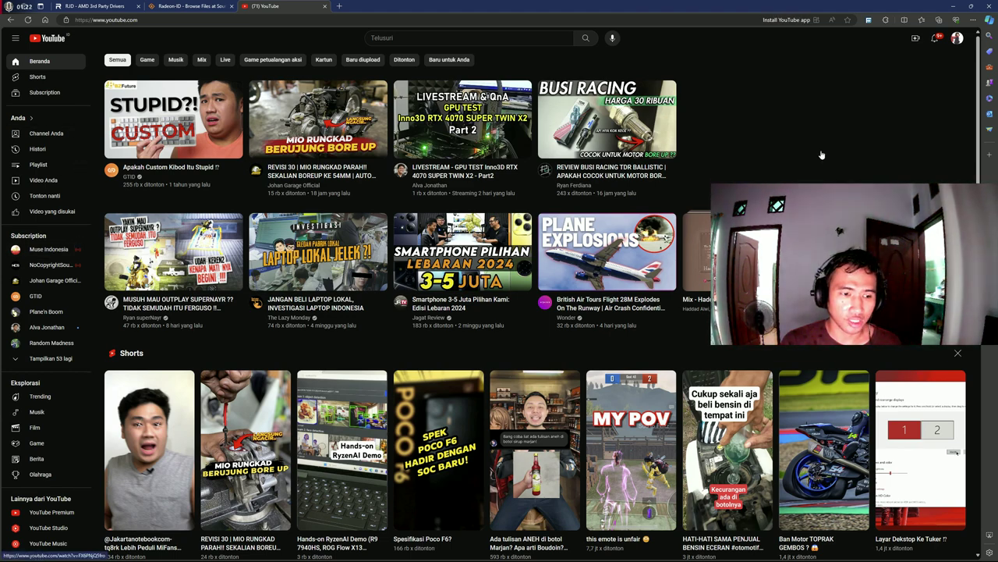
# Open your own YouTube channel from the avatar menu, then return to the Radeon-ID Files tab.
pyautogui.click(957, 38)
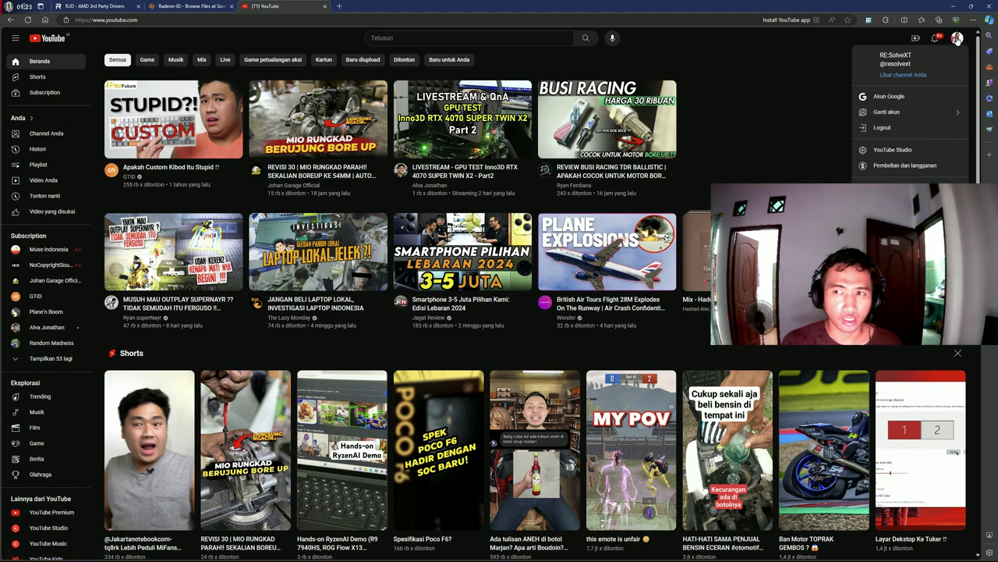
pyautogui.click(914, 76)
pyautogui.click(199, 6)
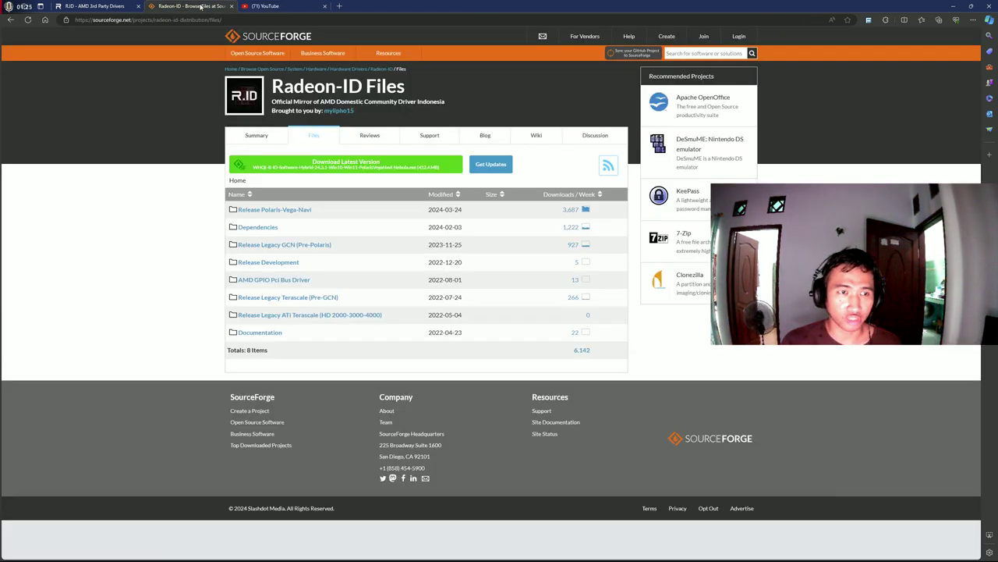
pyautogui.click(316, 6)
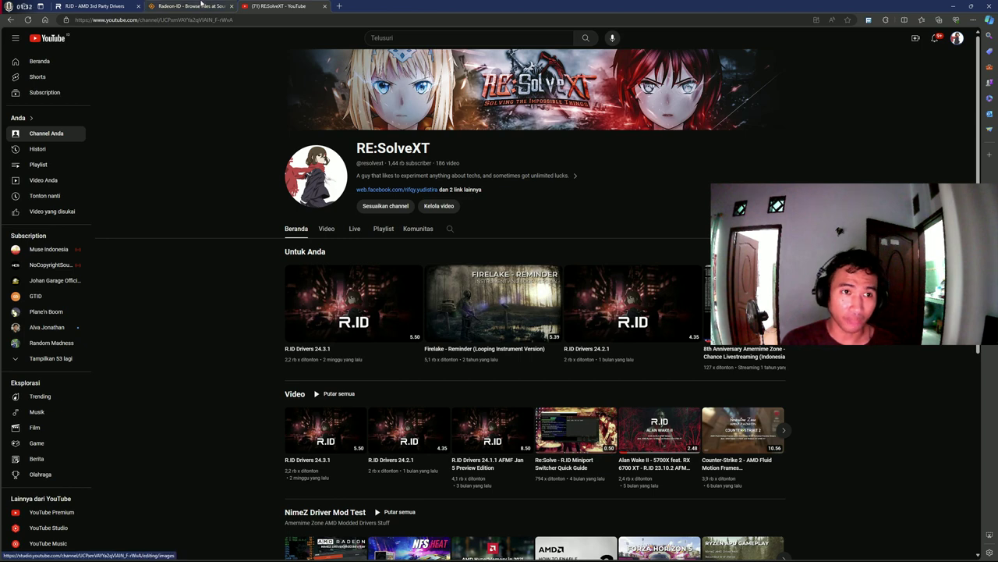
pyautogui.click(183, 5)
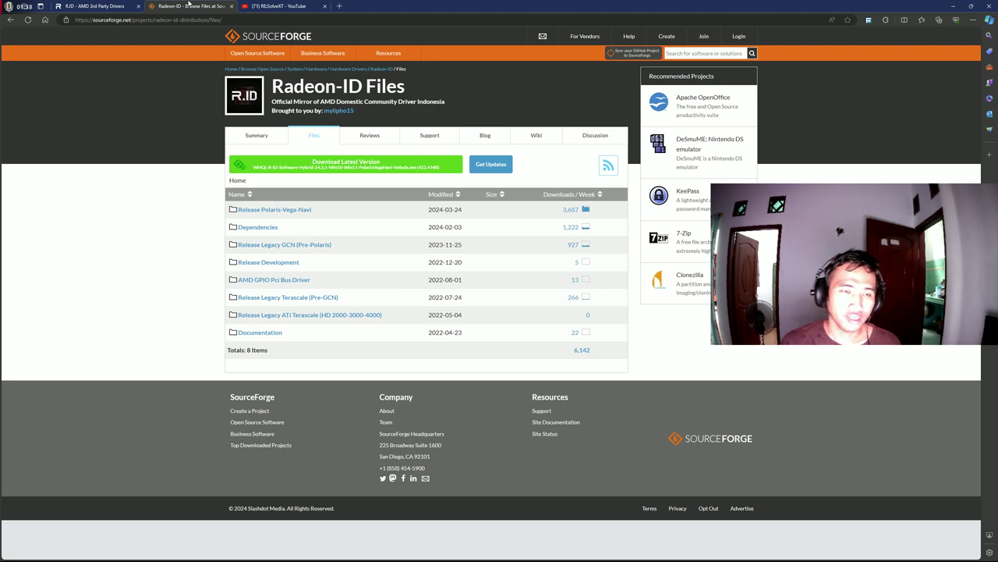
# Review the R.ID Multi-Driver Optimization homepage (last update 24.5.1), then return to the YouTube channel tab.
pyautogui.click(105, 6)
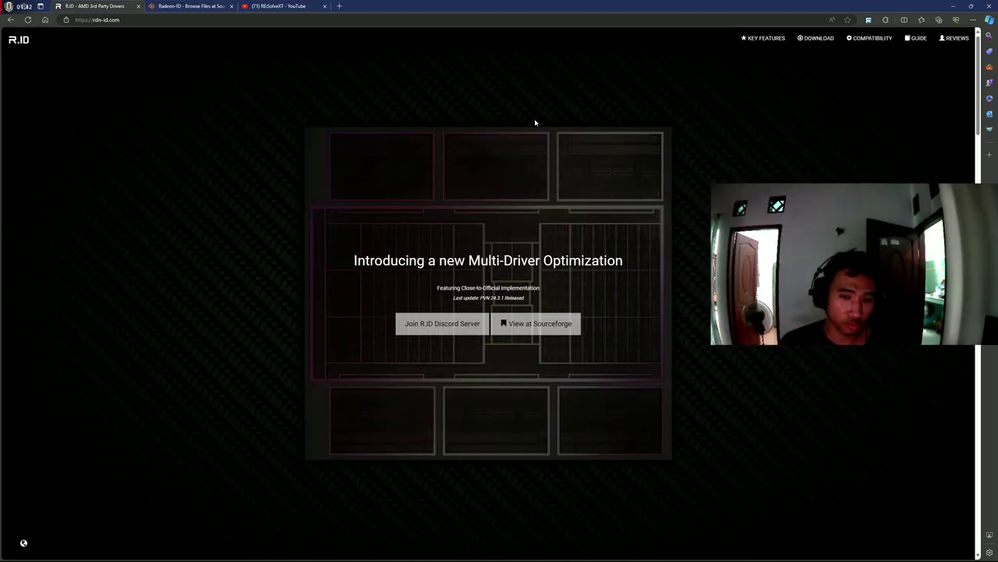
pyautogui.click(191, 6)
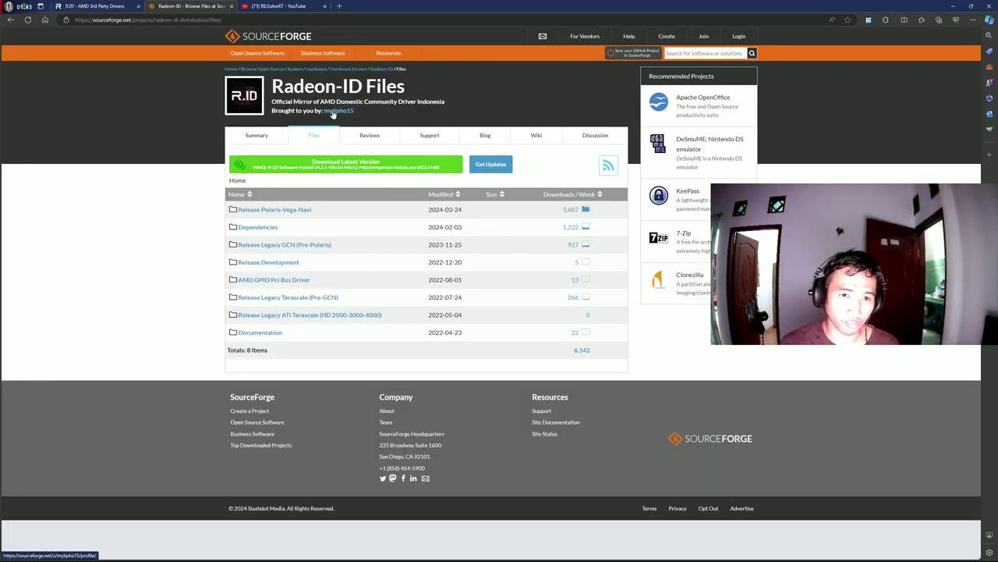
pyautogui.click(100, 8)
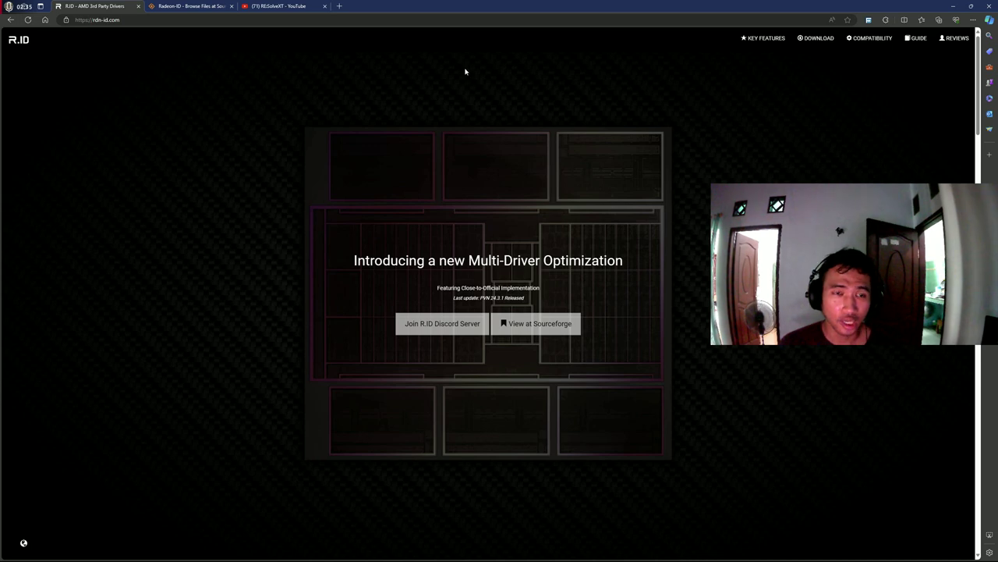
pyautogui.click(290, 6)
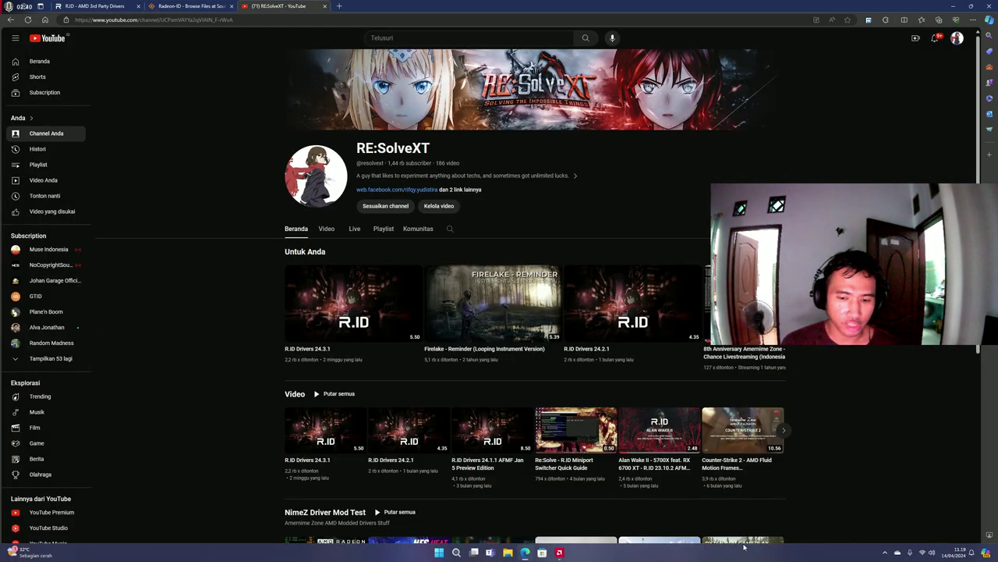
# Show the Radeon RX 6750 XT hardware details and driver 24.3.1 in Adrenalin's System settings.
pyautogui.click(559, 552)
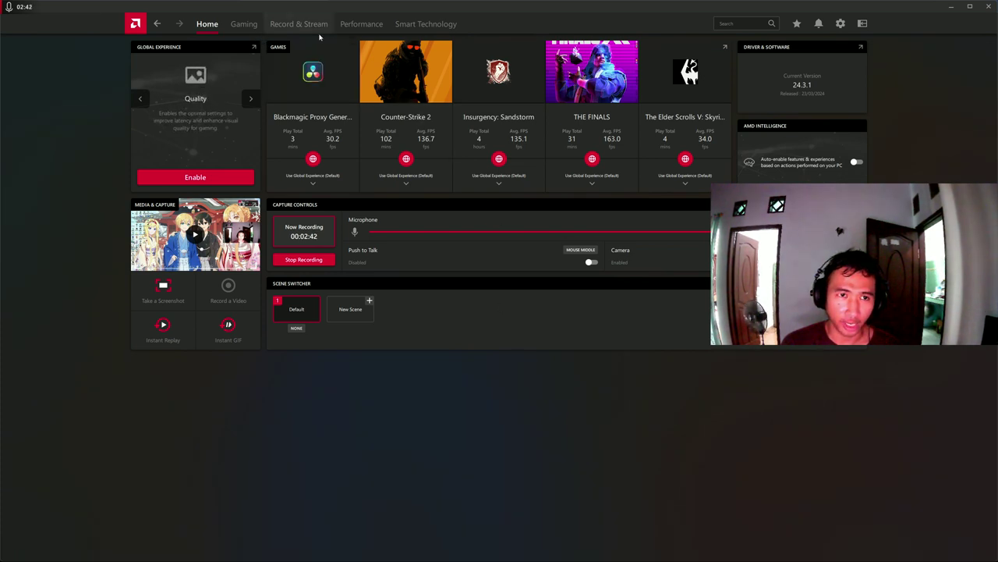
pyautogui.click(840, 24)
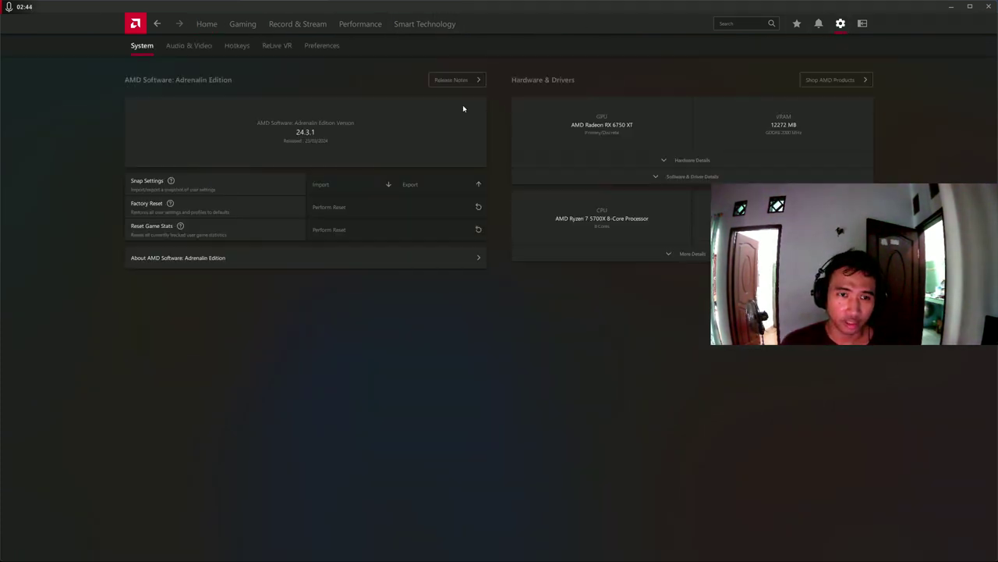
pyautogui.click(663, 161)
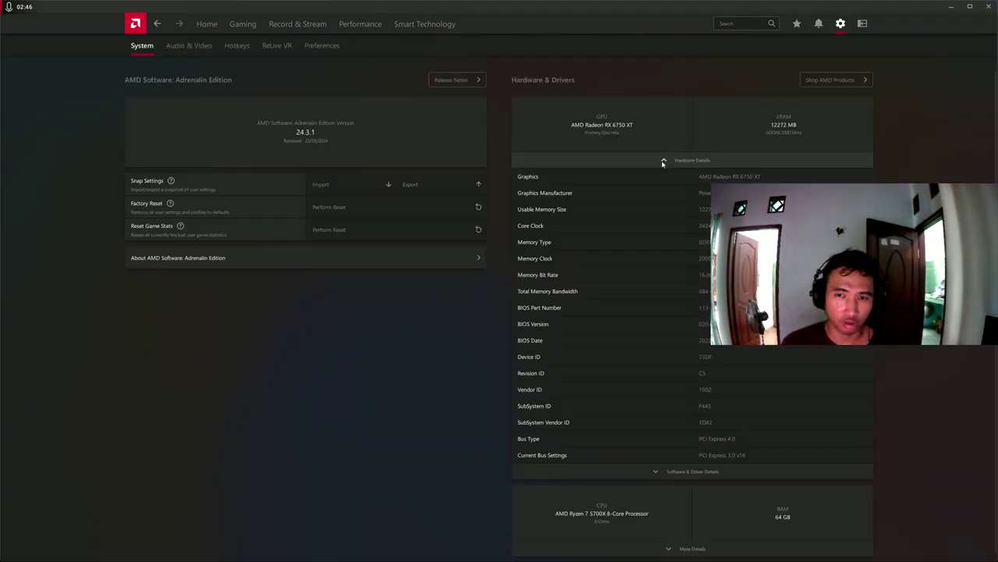
pyautogui.scroll(-1, 678, 177)
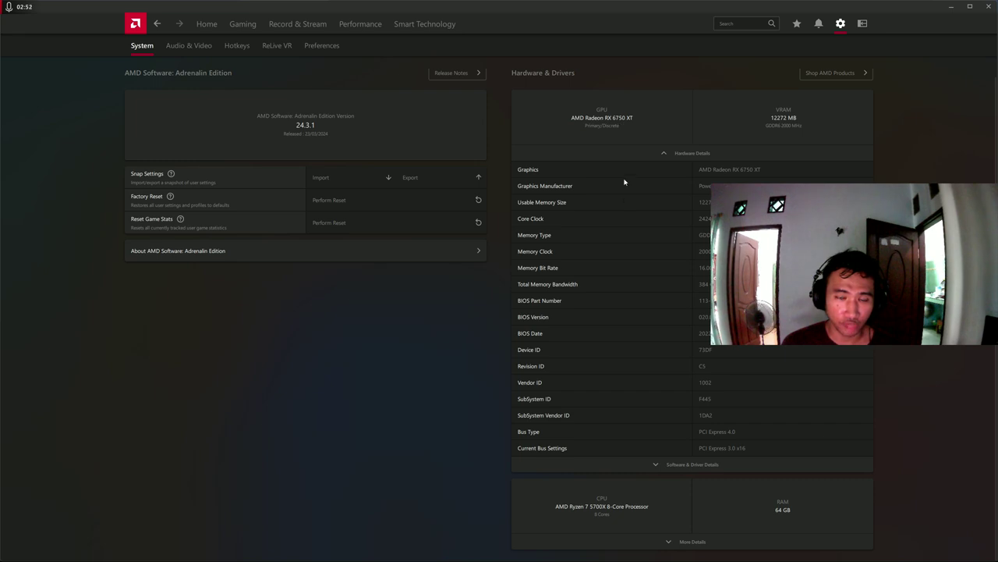
pyautogui.press('super')
# Check the graphics card in GPU Caps Viewer, close it, and expand Adrenalin's CPU details.
pyautogui.write('gpu')
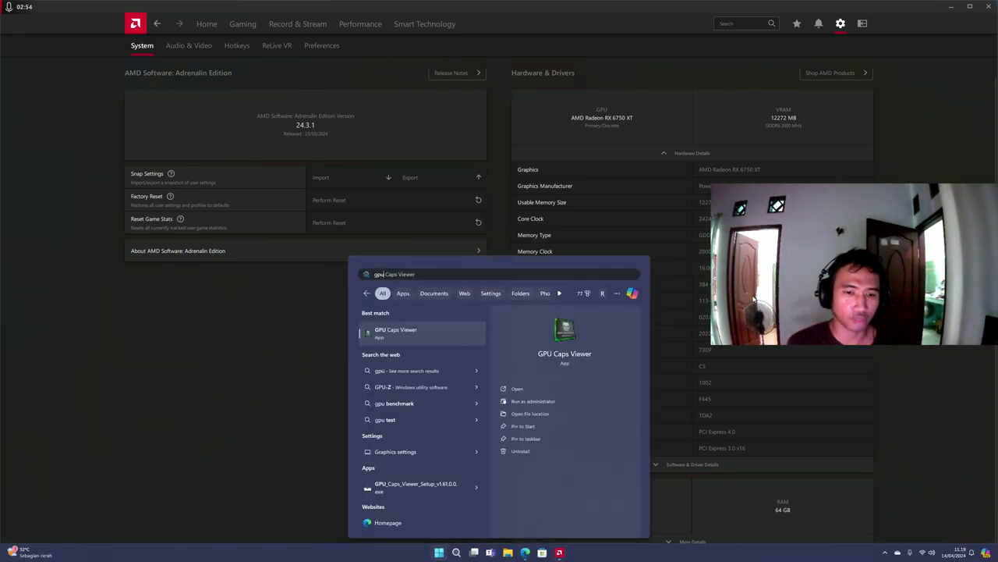
pyautogui.press('Return')
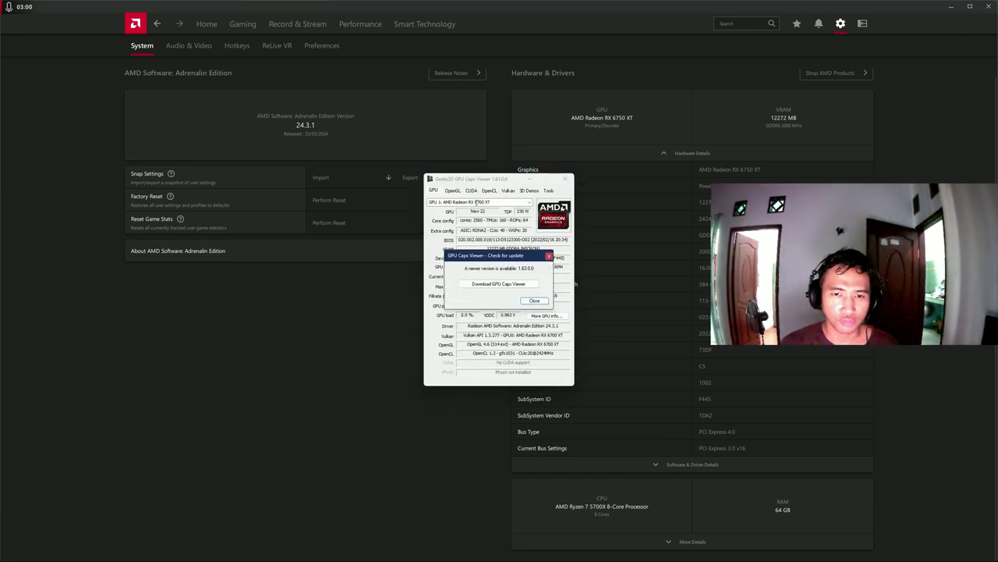
pyautogui.click(548, 257)
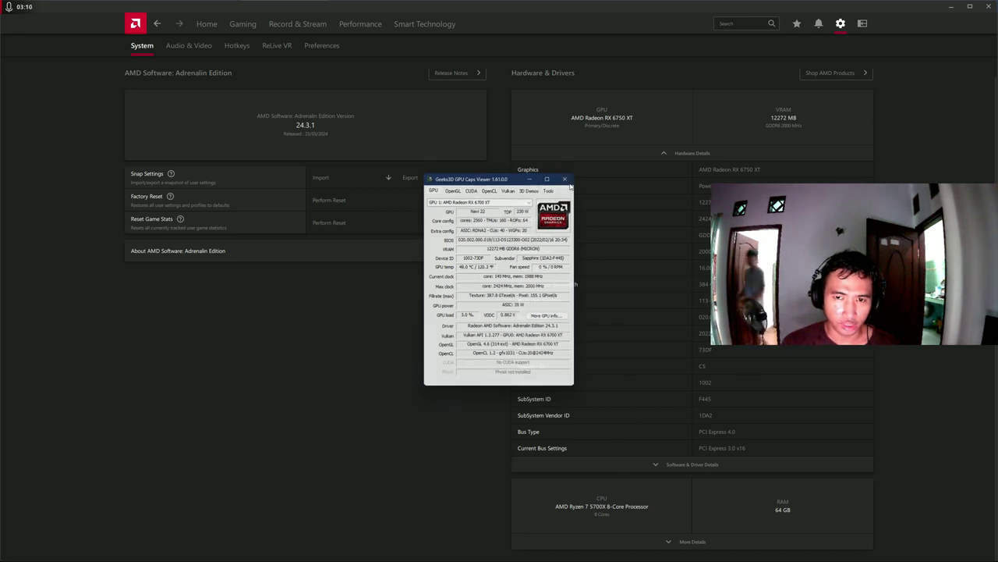
pyautogui.click(565, 178)
pyautogui.click(668, 541)
# Scroll to the CPU details: Ryzen 7 5700X, 3.40 GHz, 8 cores, 16 threads, 64 GB RAM.
pyautogui.scroll(-2, 699, 411)
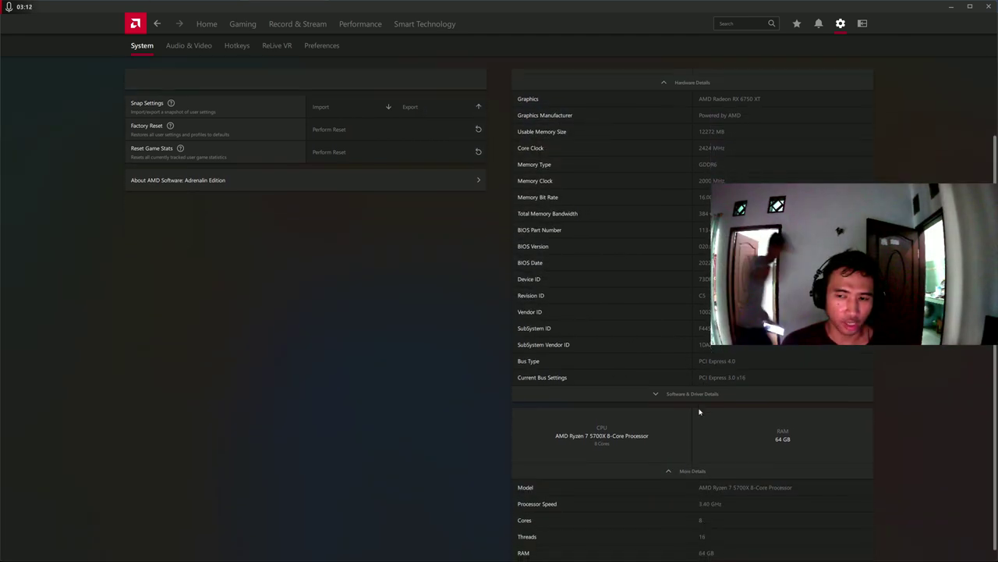
pyautogui.scroll(-1, 702, 414)
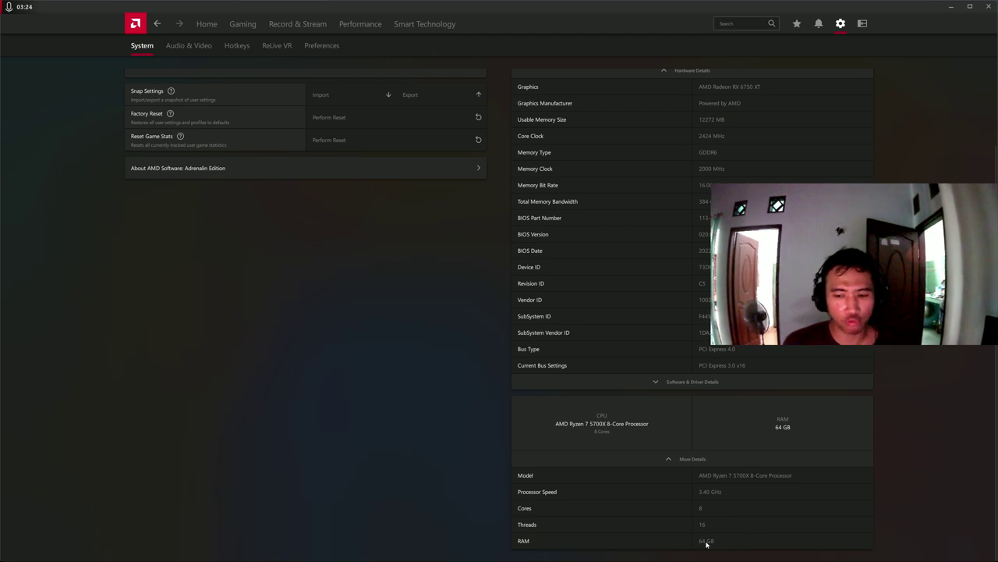
pyautogui.press('super')
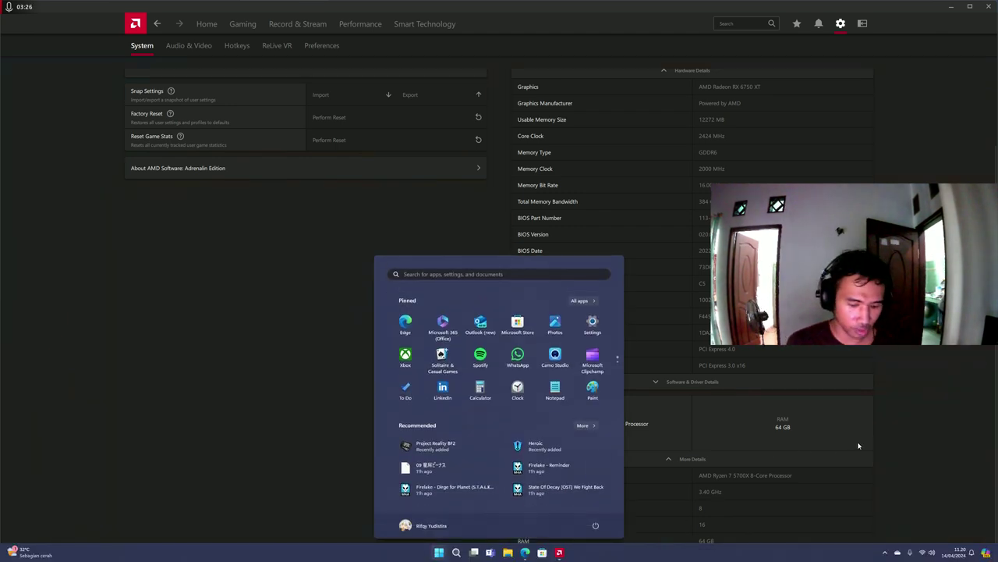
# Launch HWiNFO64 with administrator rights and start its system scan.
pyautogui.write('task')
pyautogui.press('Return')
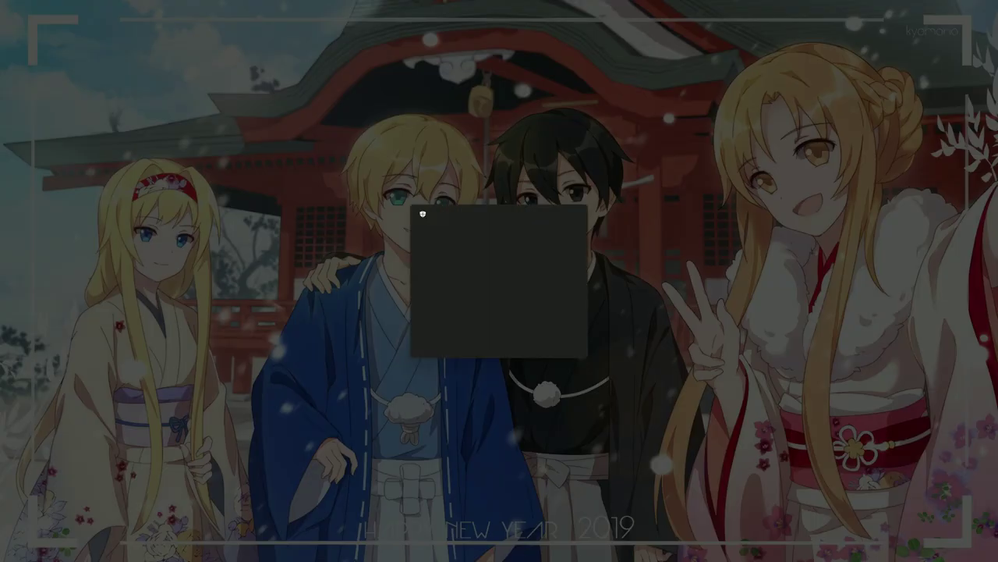
pyautogui.click(540, 340)
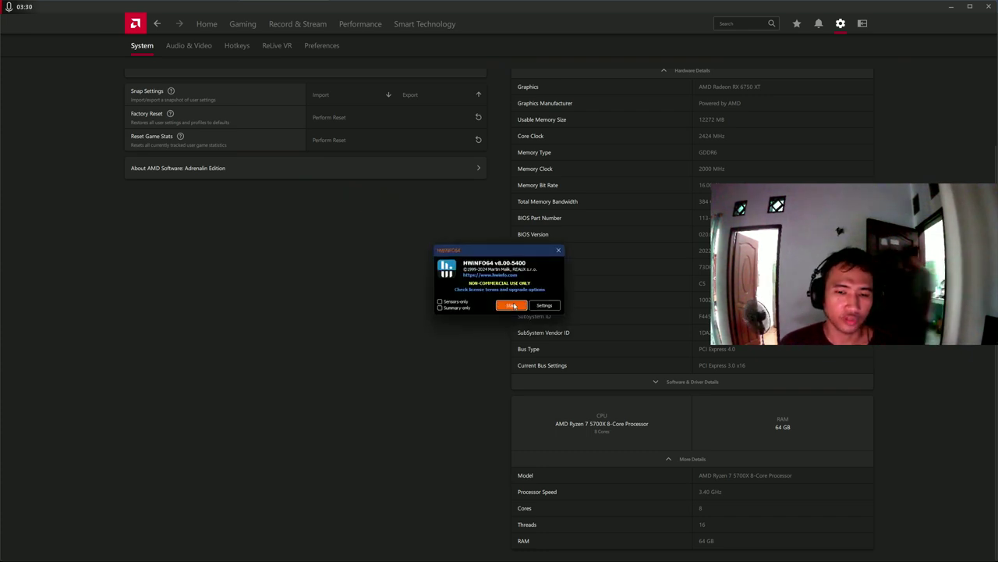
pyautogui.click(511, 305)
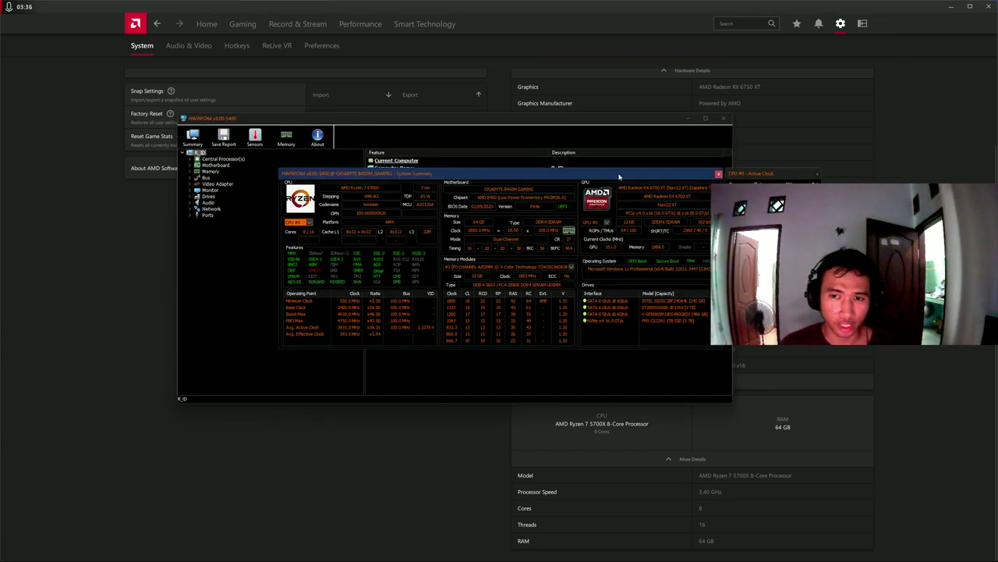
# Move the System Summary window to the upper left and list the installed memory modules.
pyautogui.moveTo(698, 173); pyautogui.dragTo(544, 132)
pyautogui.moveTo(771, 175); pyautogui.dragTo(659, 145)
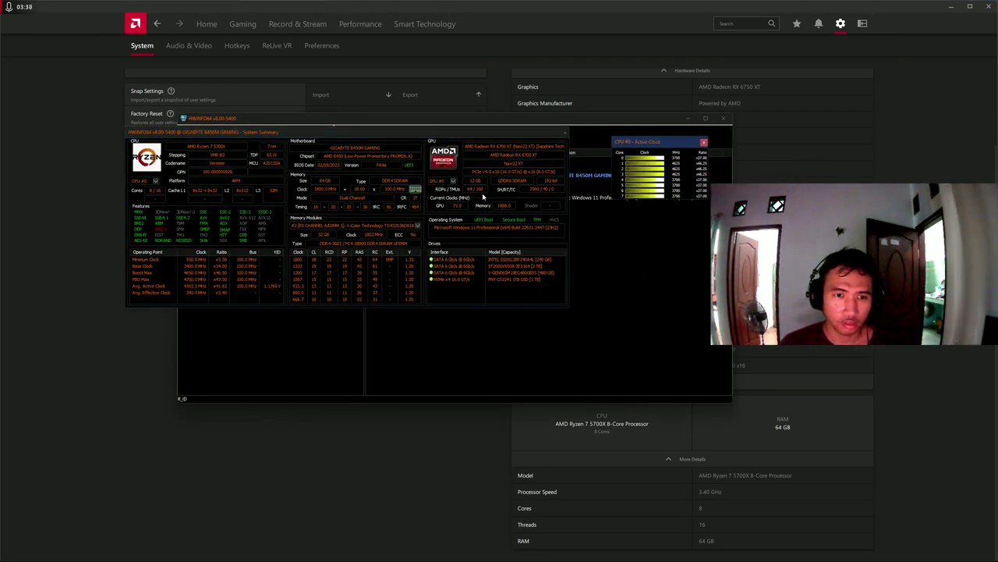
pyautogui.click(381, 225)
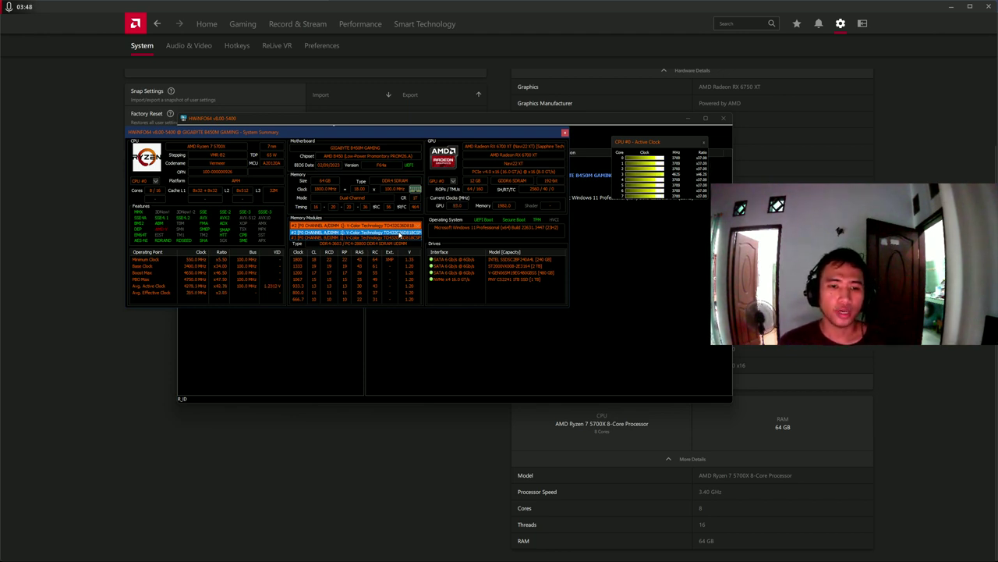
# View each memory module's details in the System Summary, ending on DIMM 2.
pyautogui.click(383, 232)
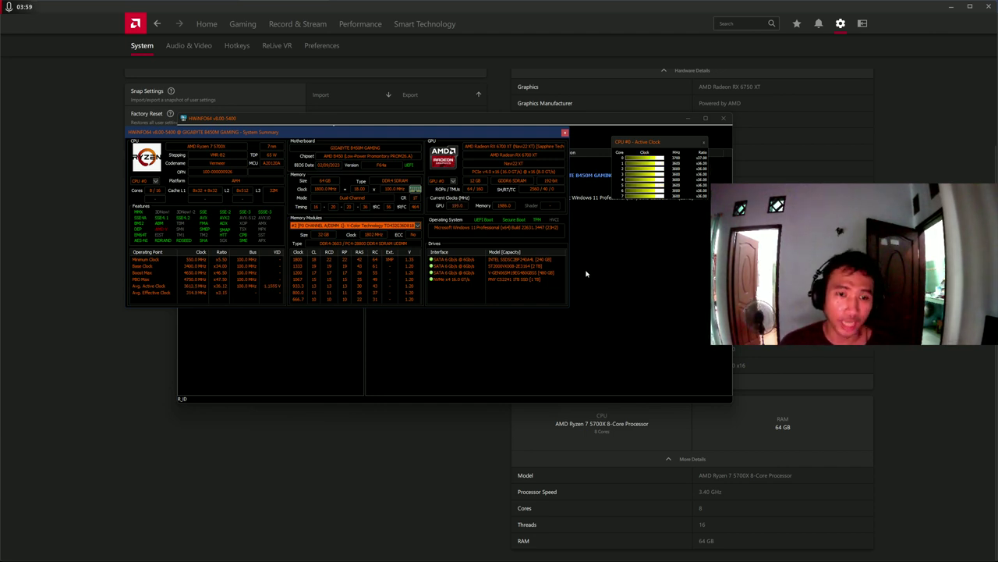
pyautogui.click(390, 225)
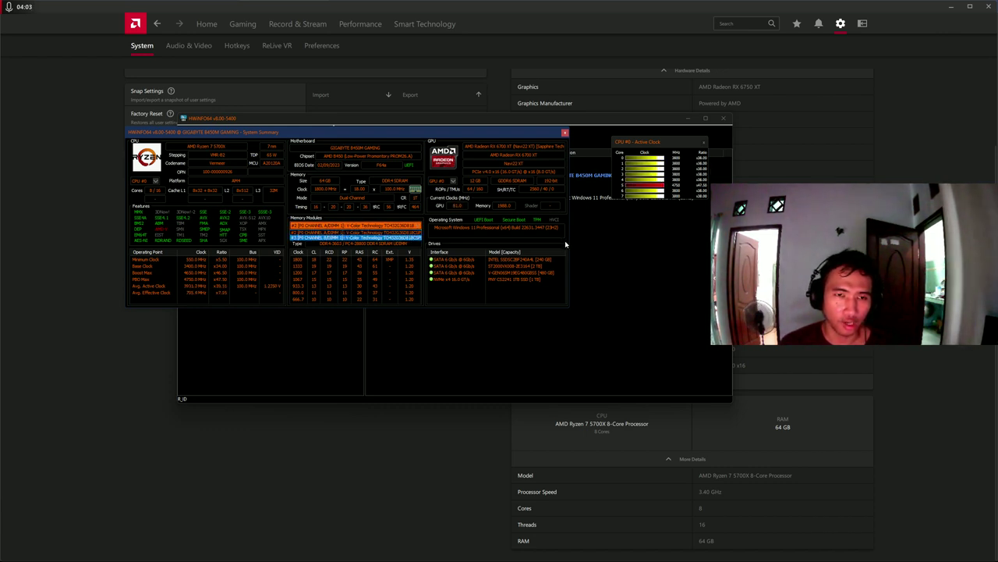
pyautogui.click(416, 228)
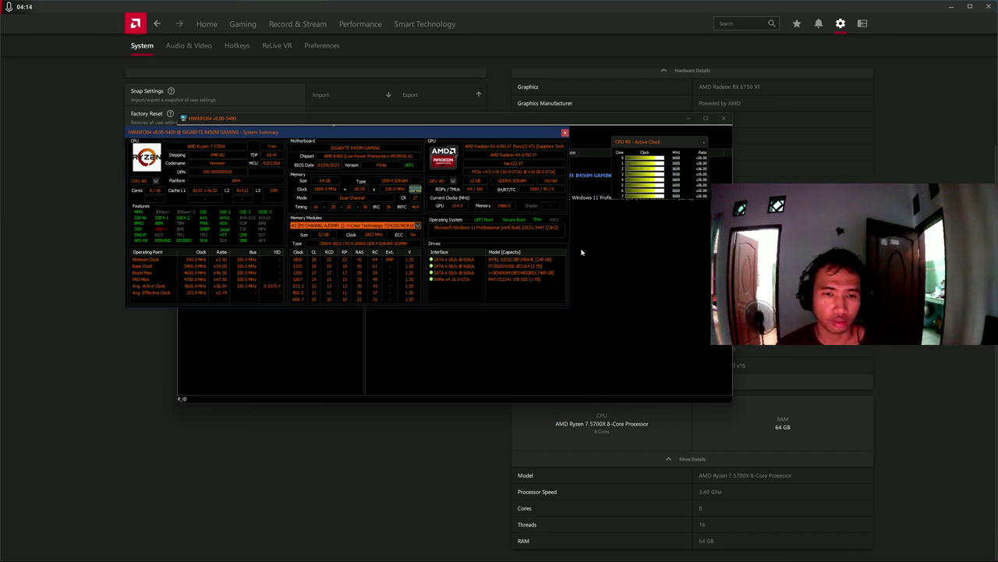
pyautogui.click(418, 226)
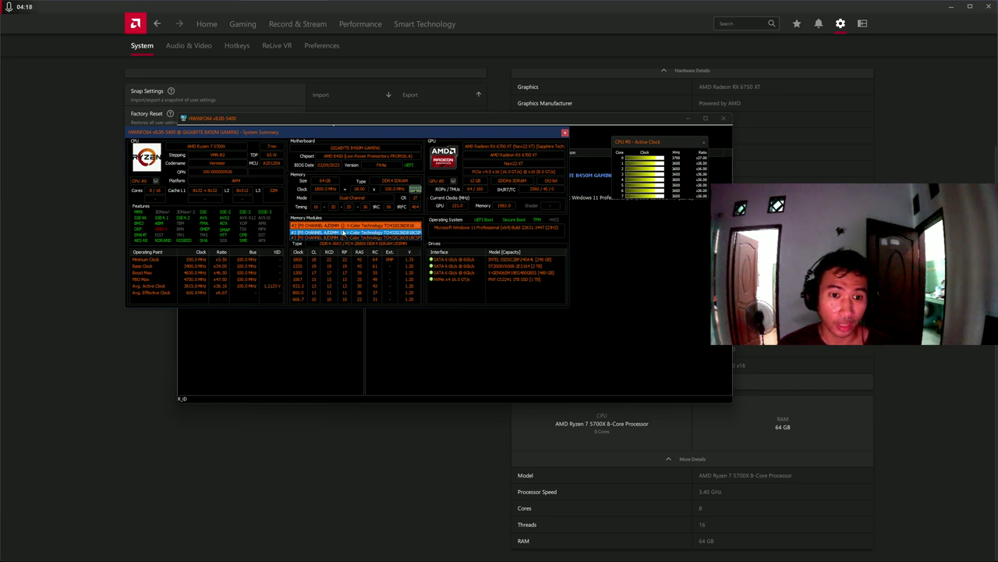
pyautogui.click(374, 232)
pyautogui.click(413, 225)
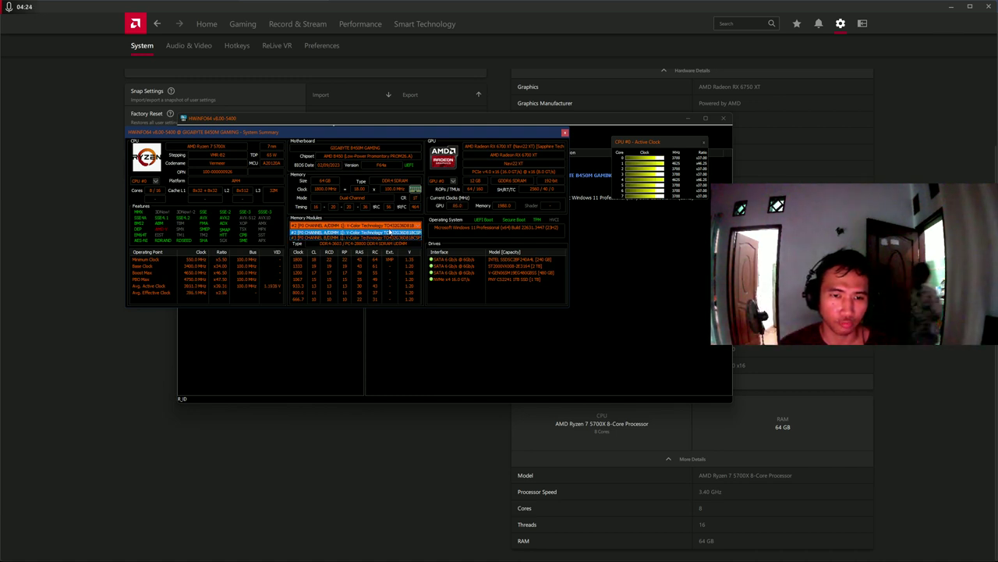
pyautogui.click(363, 232)
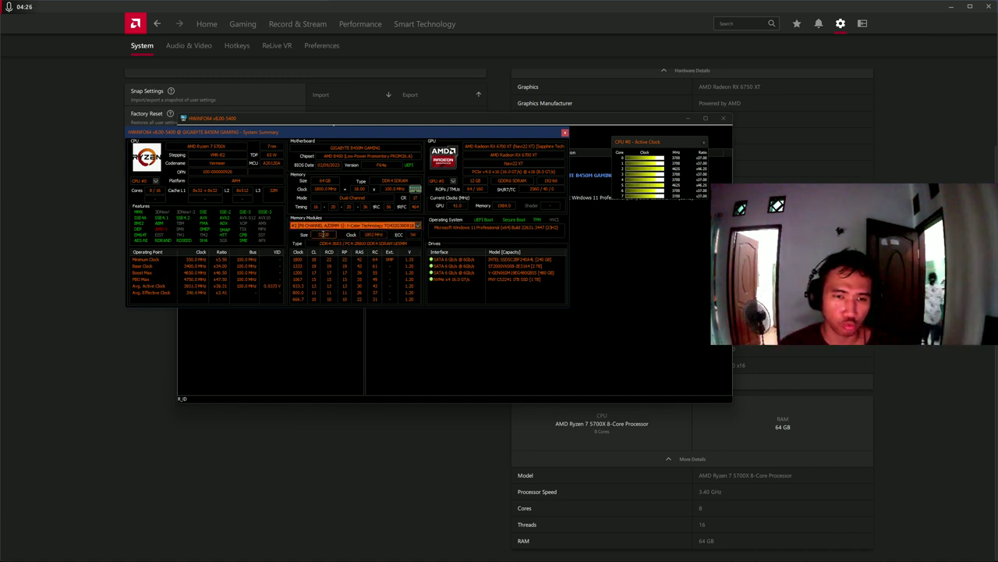
pyautogui.click(327, 225)
pyautogui.click(312, 239)
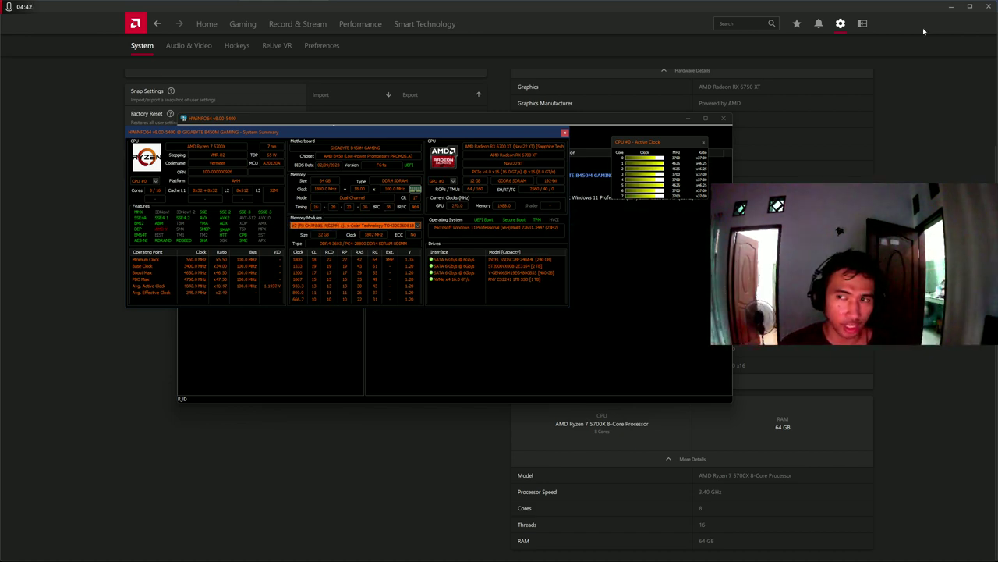
# Minimize AMD Software and the browser, then open the ZenTimings_v1.31 folder.
pyautogui.click(953, 8)
pyautogui.click(953, 7)
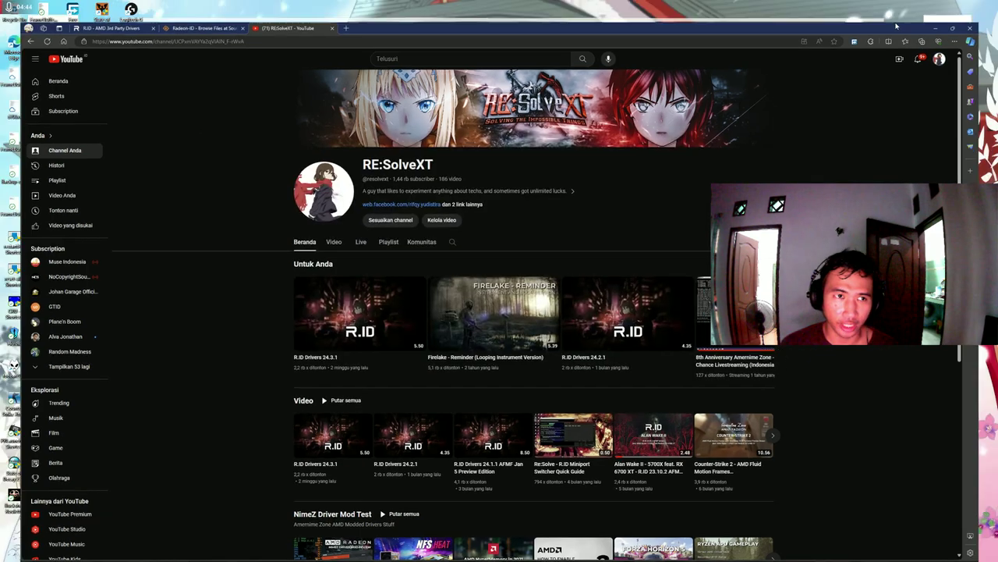
pyautogui.press('super')
pyautogui.press('super')
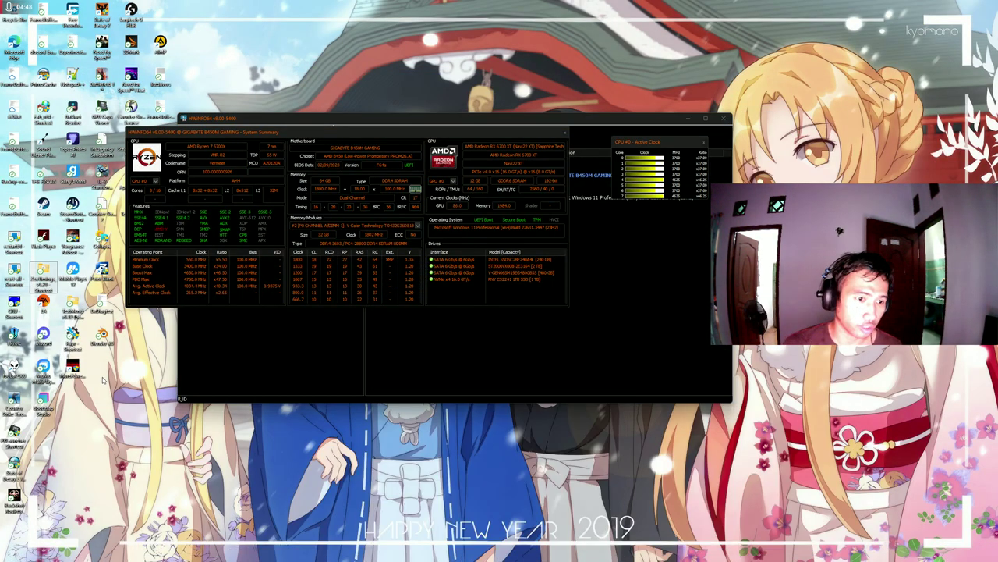
pyautogui.doubleClick(47, 277)
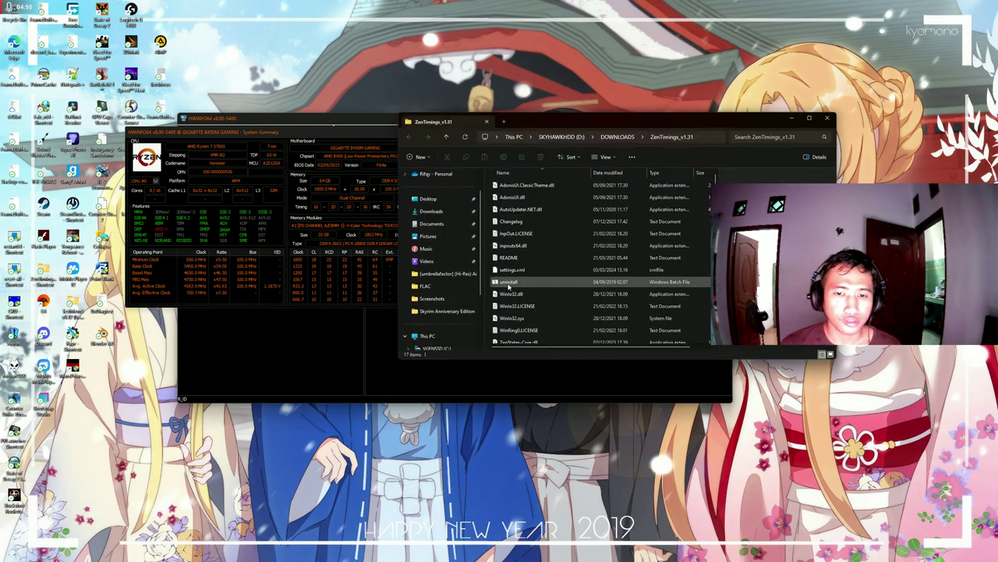
# Run ZenTimings 1.31 from the ZenTimings_v1.31 folder to read the 3600 MT/s memory timings.
pyautogui.scroll(-2, 513, 316)
pyautogui.doubleClick(511, 325)
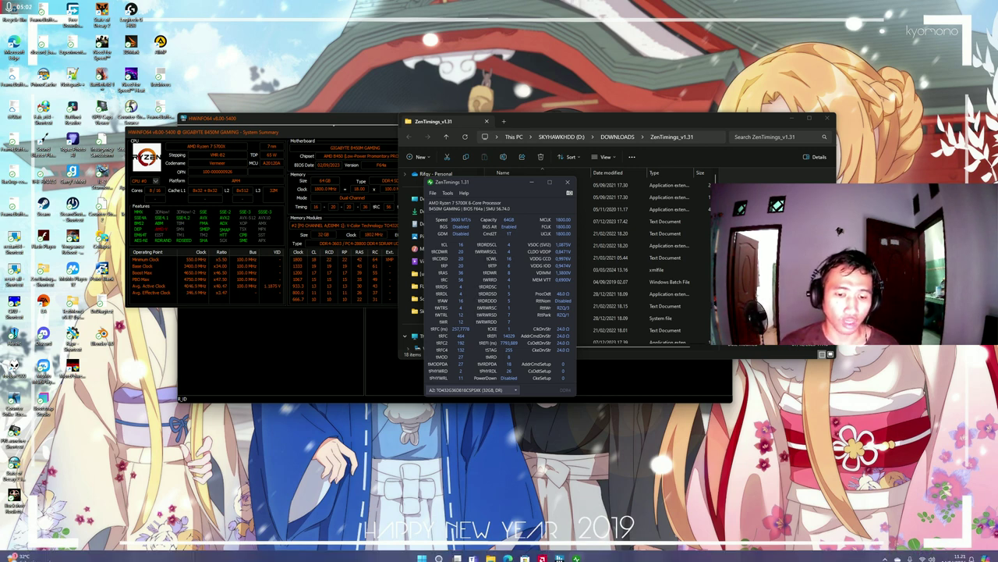
pyautogui.click(490, 559)
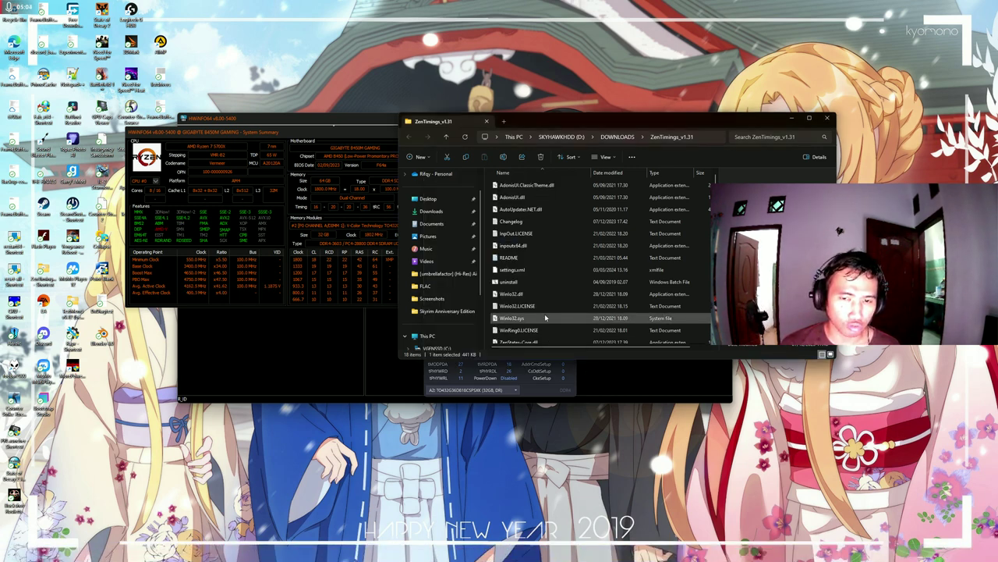
# Open anta_absolute_3600color.png from Pictures > Screenshots in Photos.
pyautogui.click(429, 236)
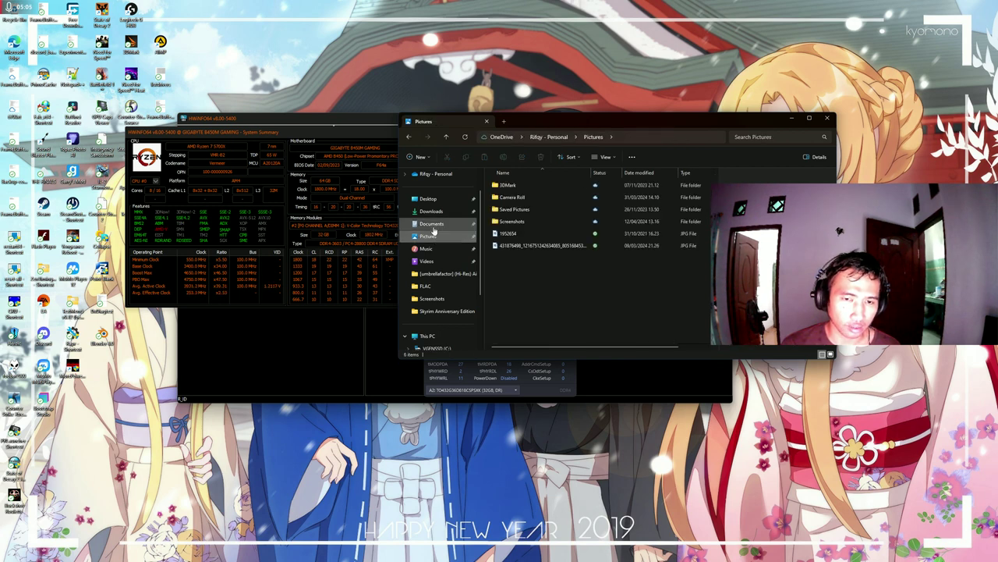
pyautogui.click(505, 223)
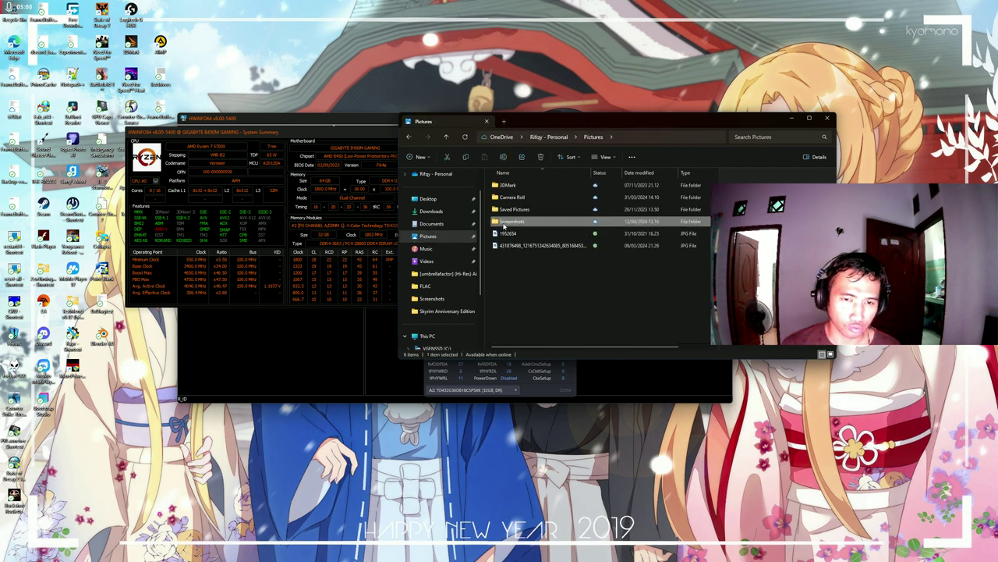
pyautogui.doubleClick(504, 223)
pyautogui.click(538, 223)
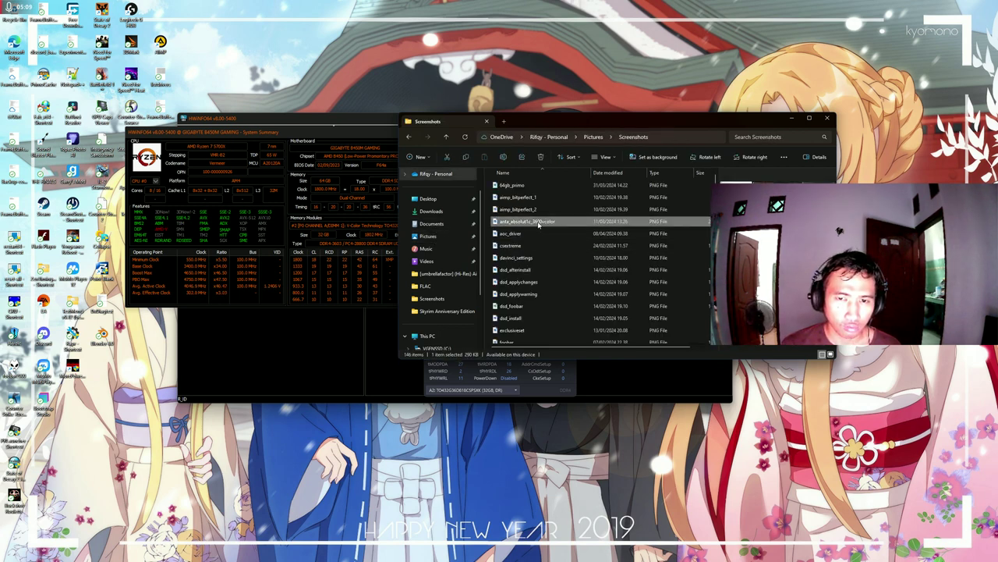
pyautogui.doubleClick(538, 223)
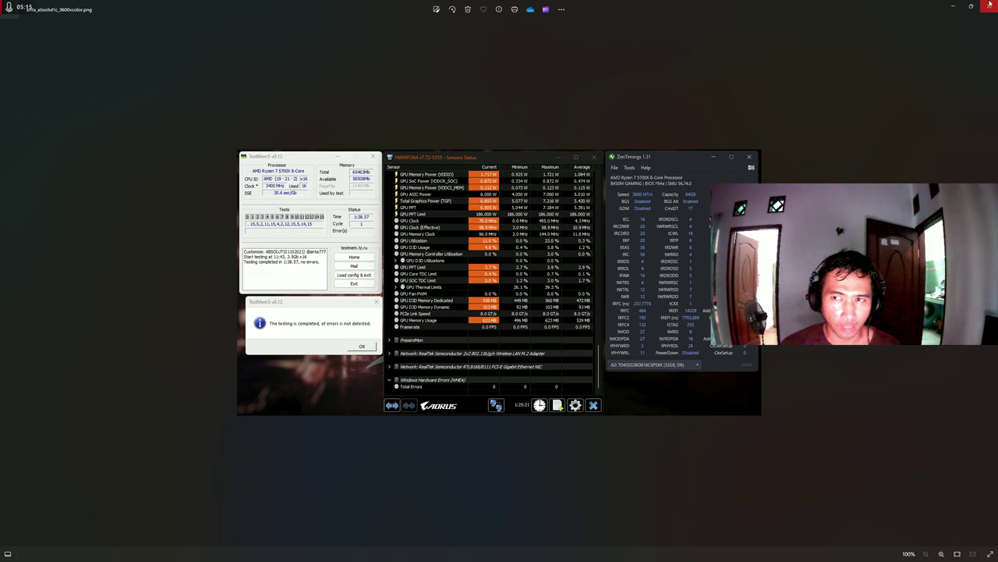
# Exit Photos full-screen, move ZenTimings up and right, and bring the Screenshots folder forward.
pyautogui.press('Escape')
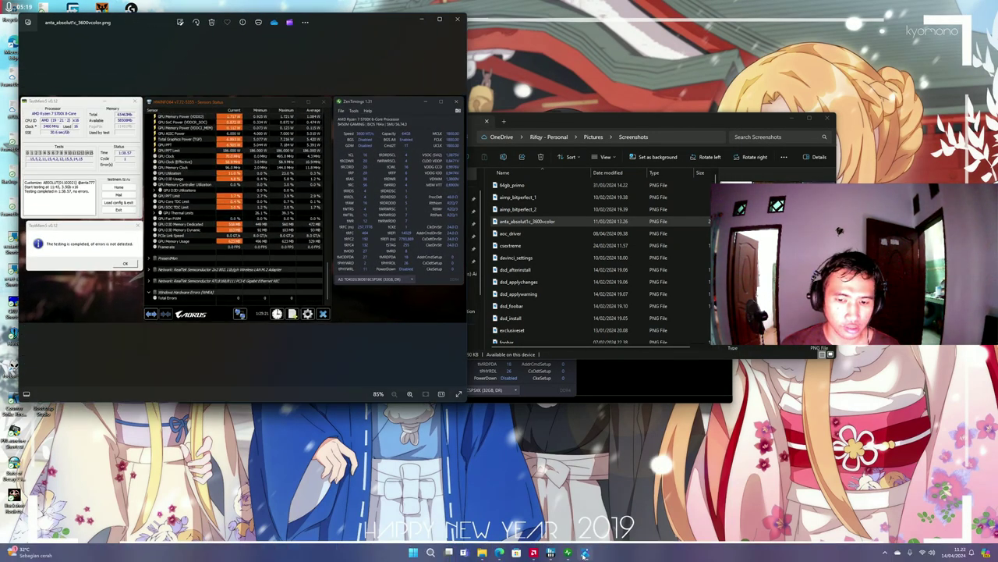
pyautogui.moveTo(500, 182); pyautogui.dragTo(544, 113)
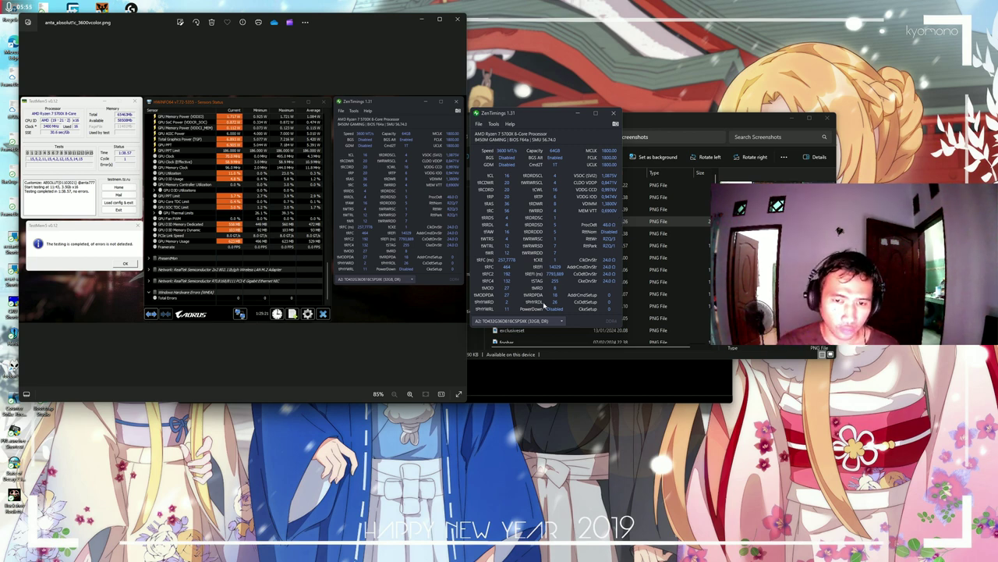
pyautogui.click(570, 552)
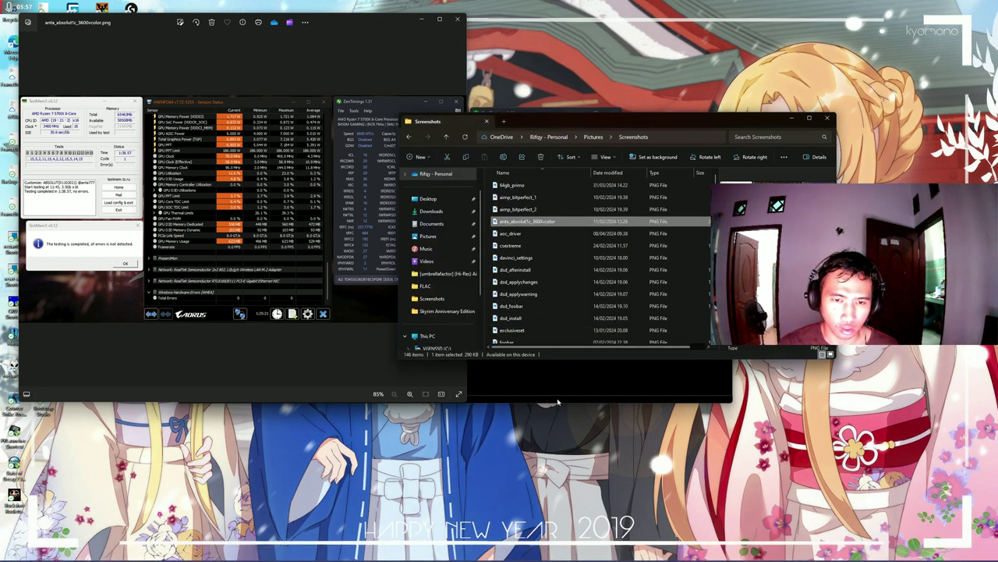
# Cycle through HWiNFO64, ZenTimings and Photos, ending with HWiNFO64's System Summary on top.
pyautogui.click(551, 552)
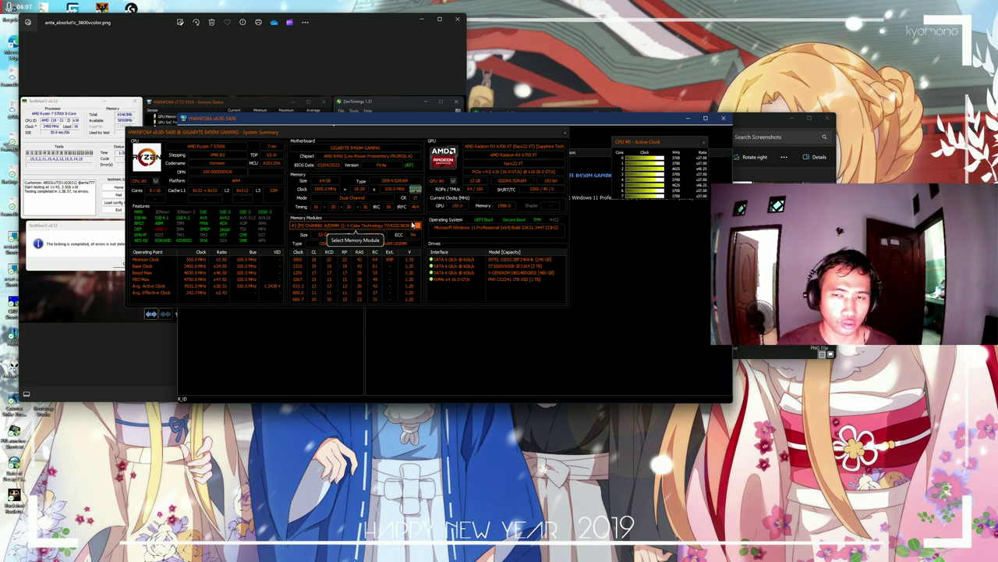
pyautogui.click(586, 114)
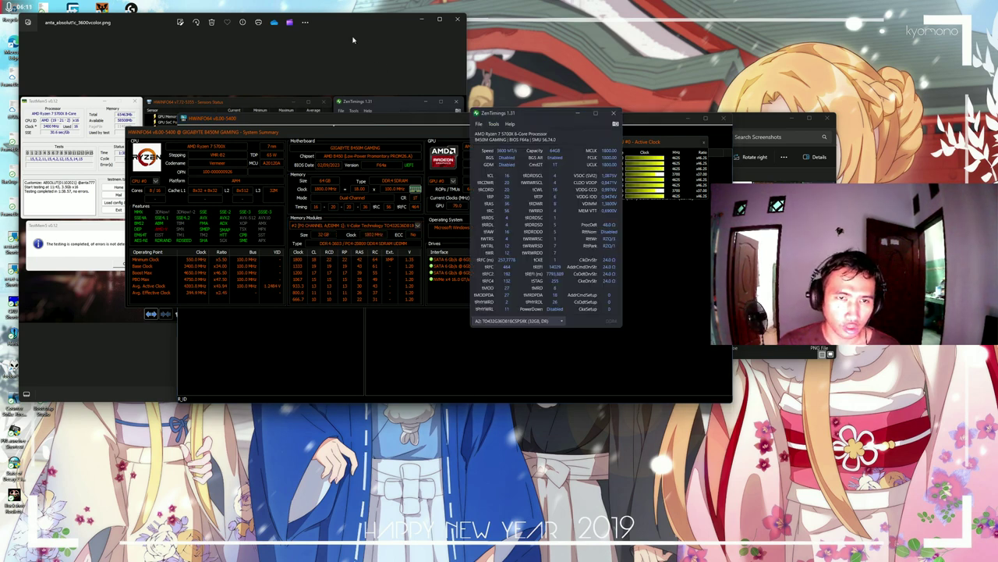
pyautogui.click(353, 39)
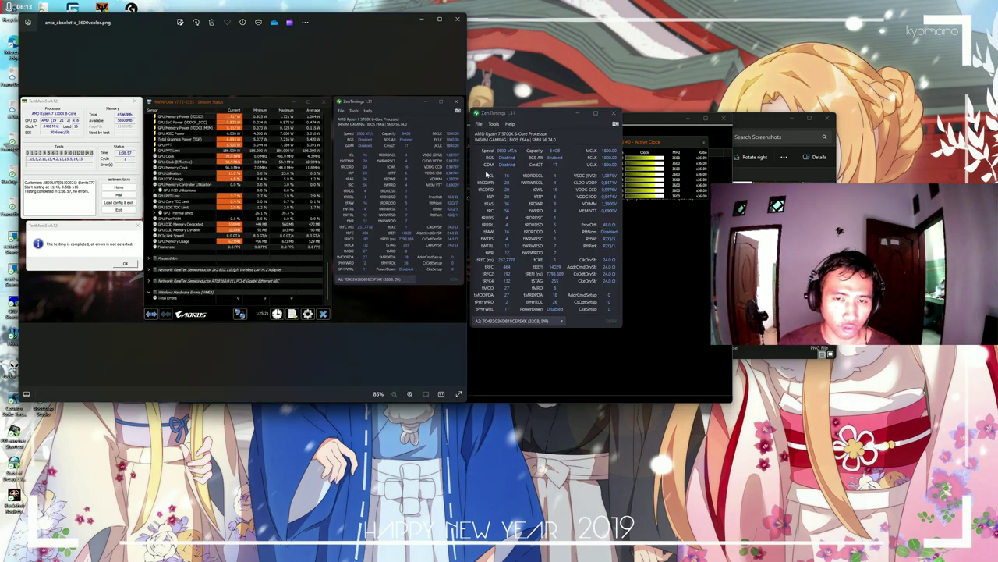
pyautogui.click(551, 552)
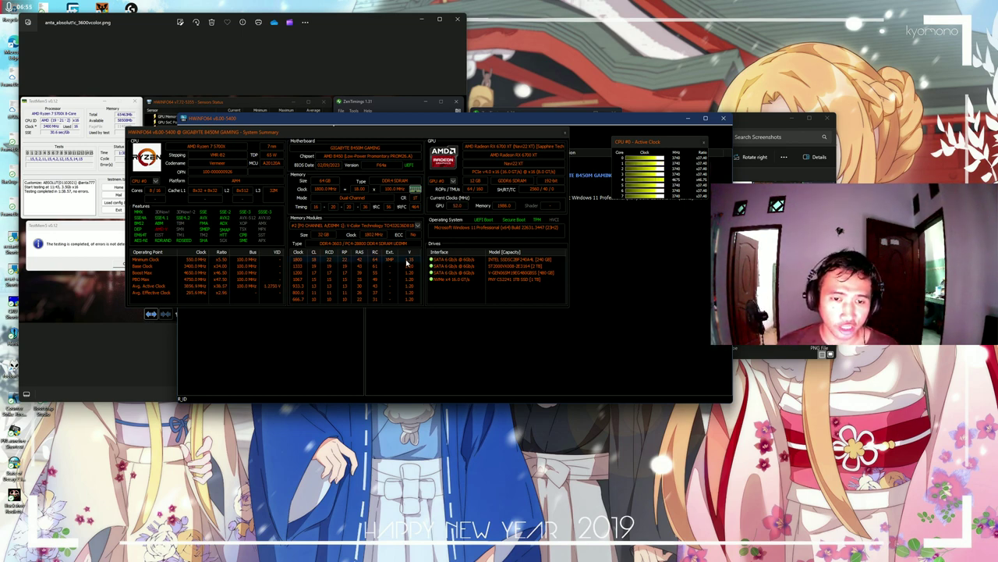
pyautogui.moveTo(434, 270)
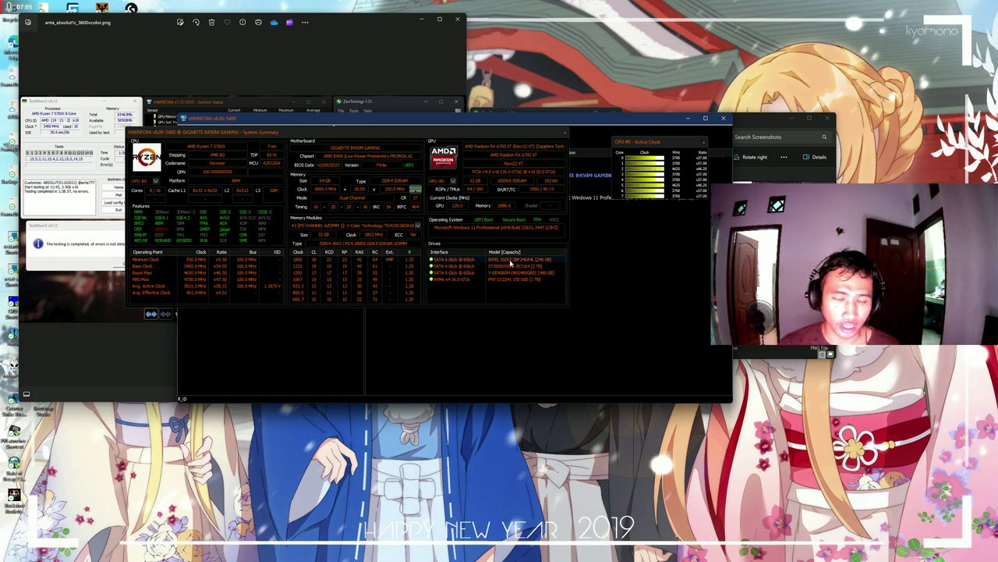
# Show DIMM #1 details from the Memory Modules list, then bring ZenTimings in front.
pyautogui.click(417, 225)
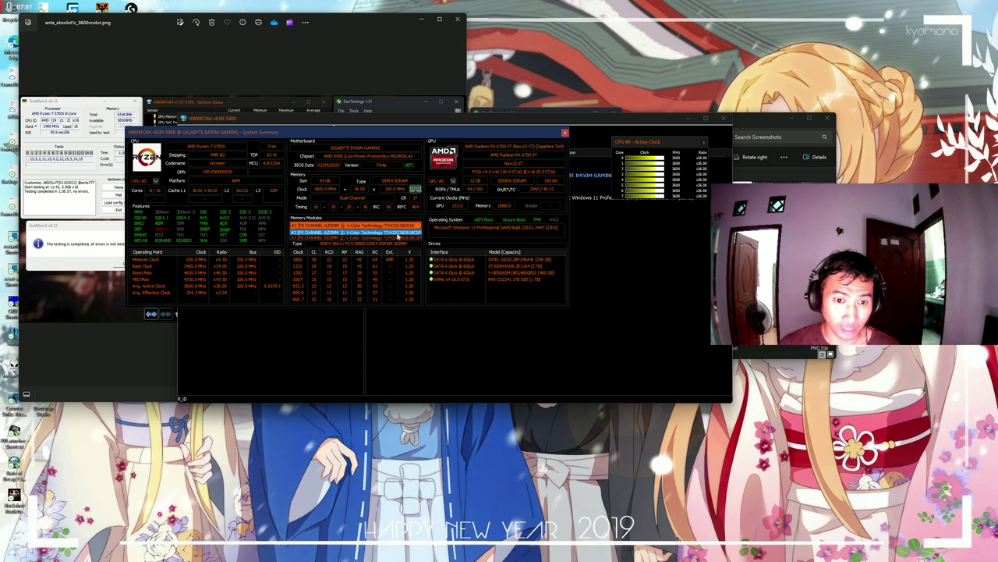
pyautogui.click(418, 232)
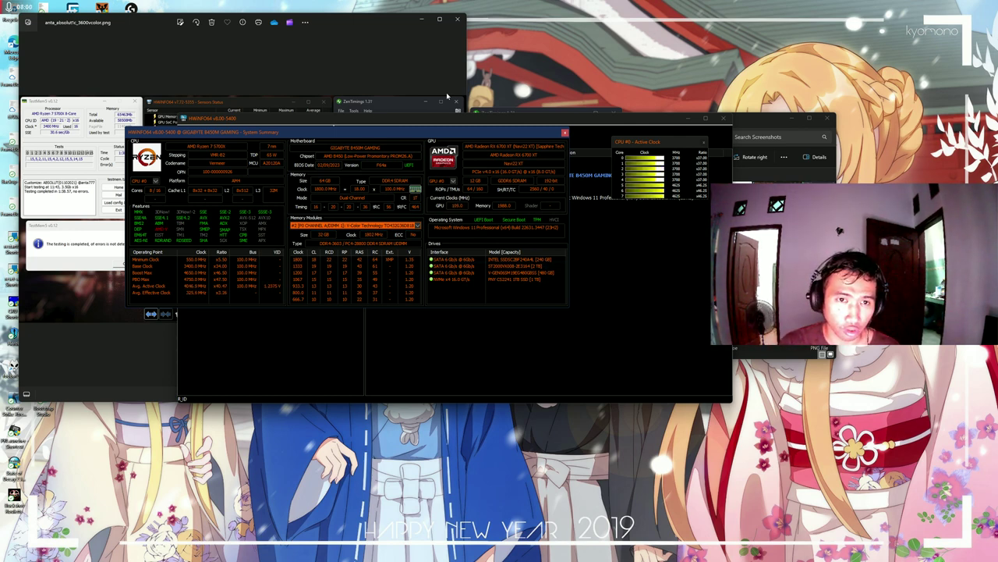
pyautogui.click(504, 113)
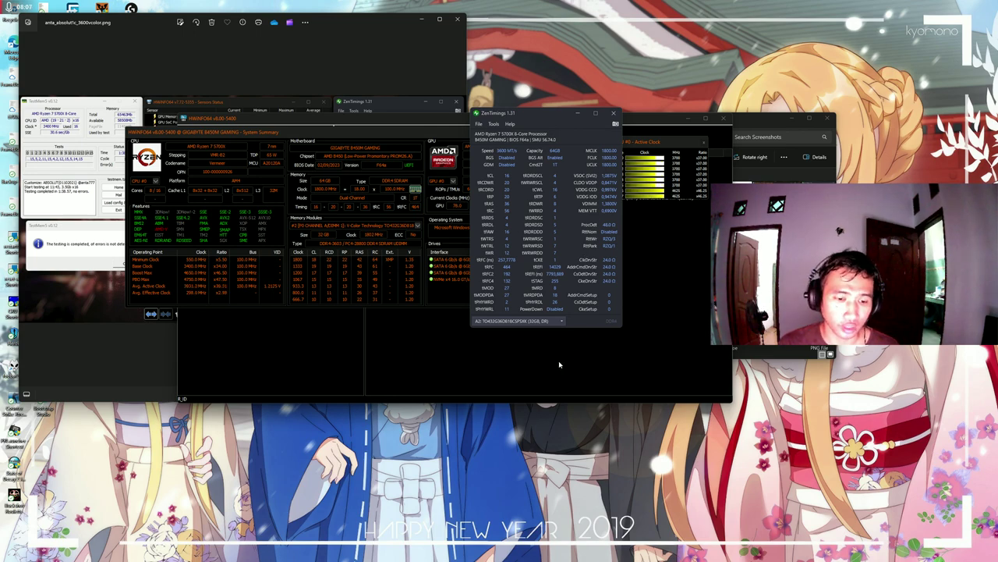
pyautogui.press('super')
# Launch Notepad via search and select all of the note's existing text.
pyautogui.write('notepad')
pyautogui.press('Return')
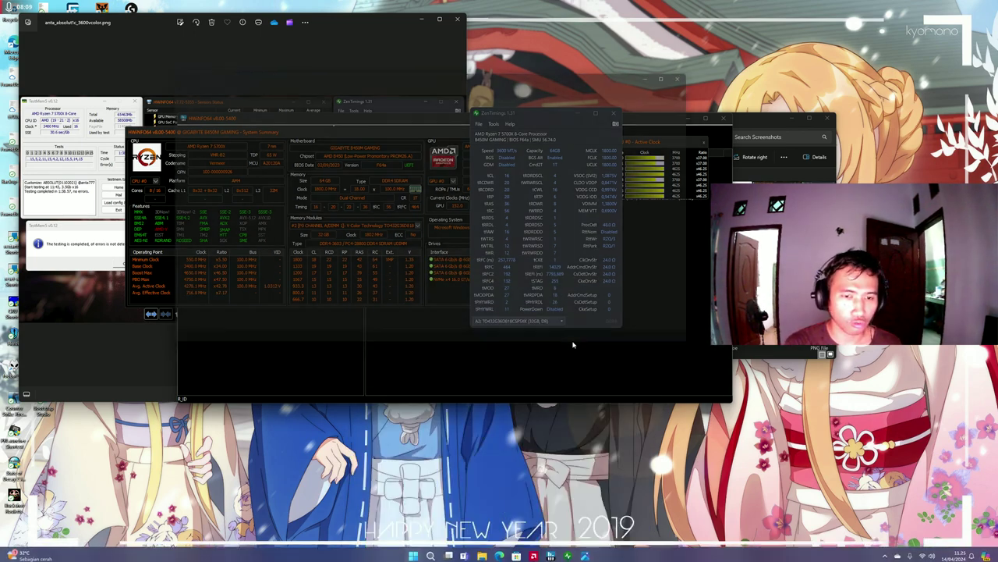
pyautogui.write('BYRGRKFDB7PCY9AR')
pyautogui.hotkey('ctrl', 'a')
# Write 1.35 and a ± 0.001 line, correcting the value from 0.01.
pyautogui.write('1.3')
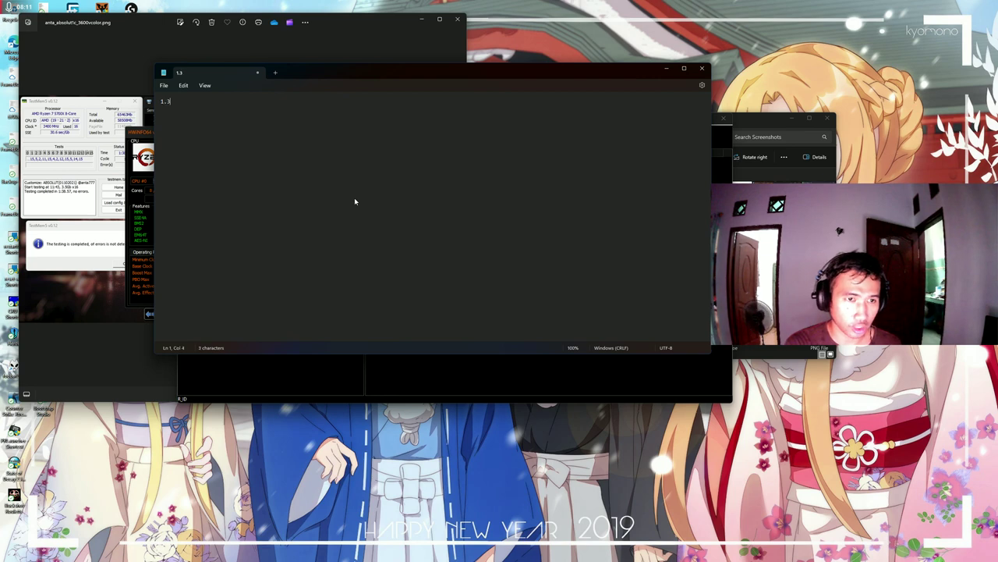
pyautogui.write('5')
pyautogui.press('Return')
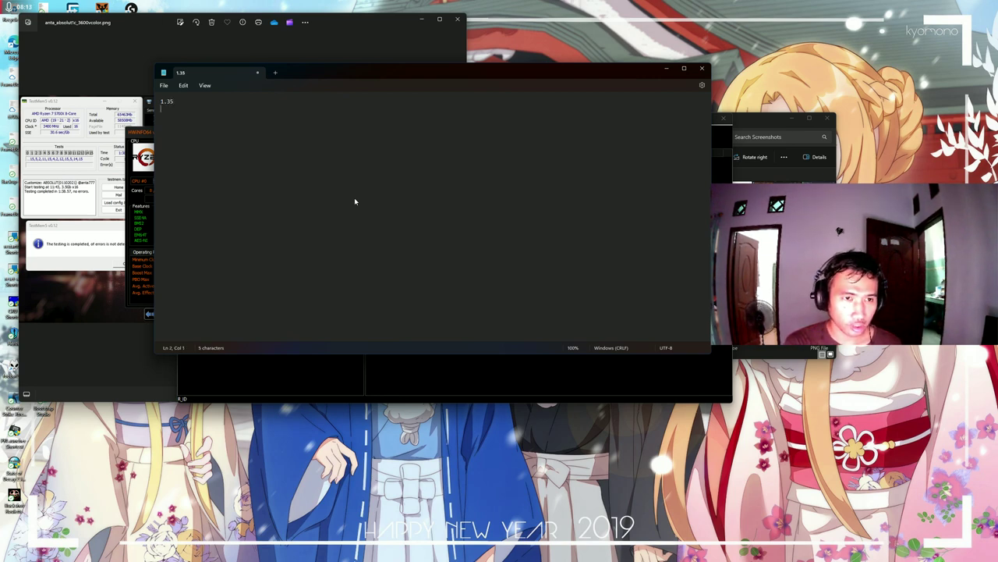
pyautogui.write('*')
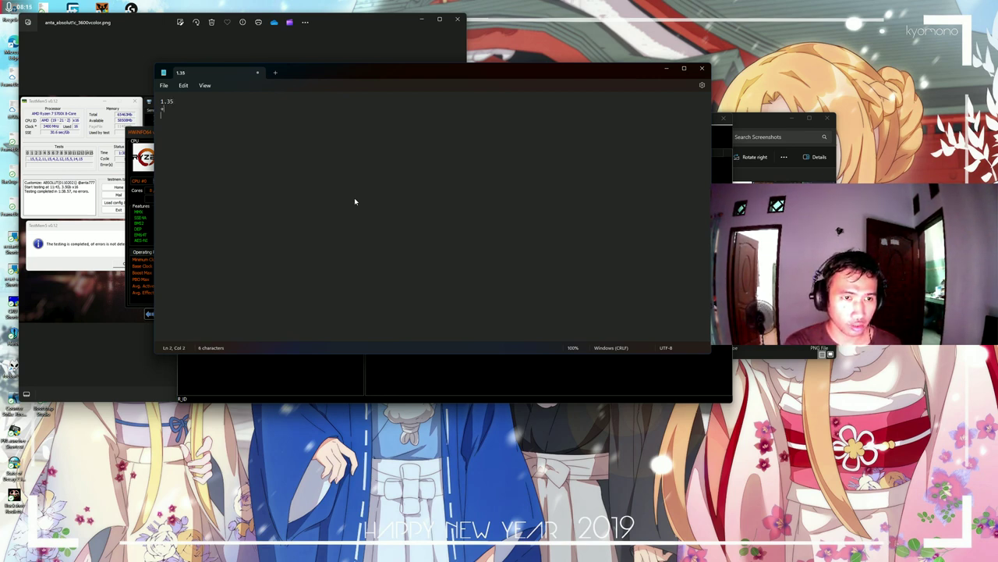
pyautogui.write(' 0.01')
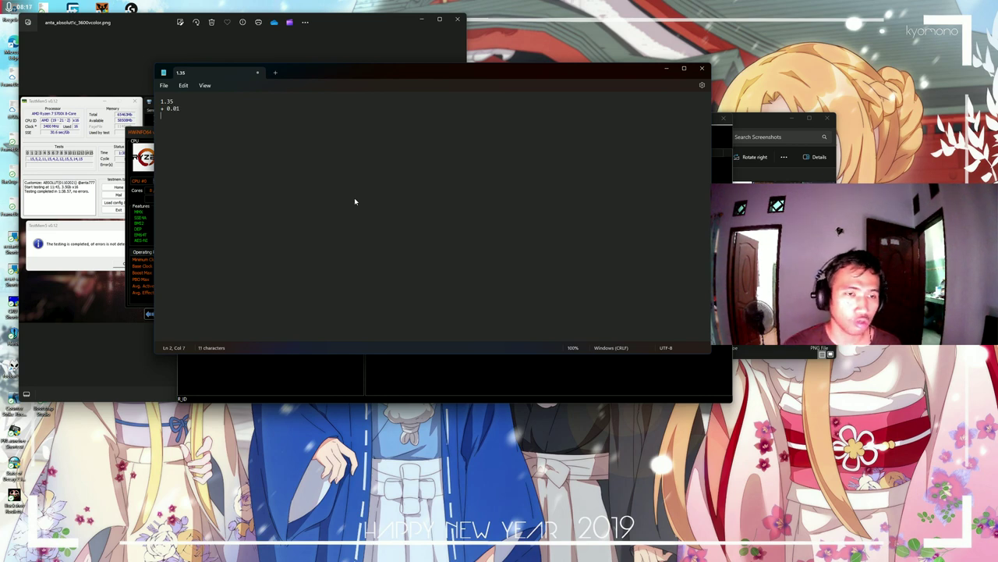
pyautogui.moveTo(161, 109); pyautogui.dragTo(180, 108)
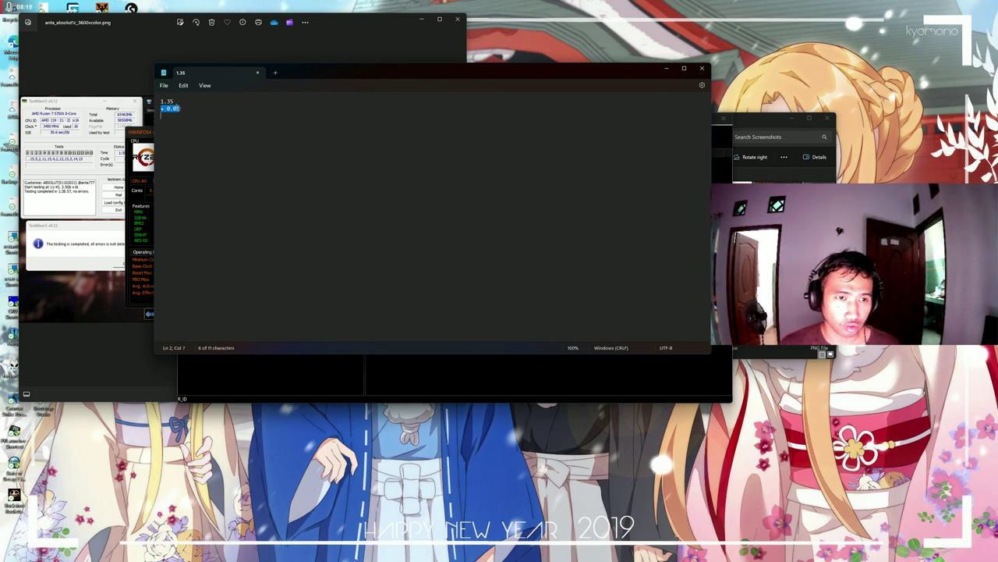
pyautogui.click(197, 109)
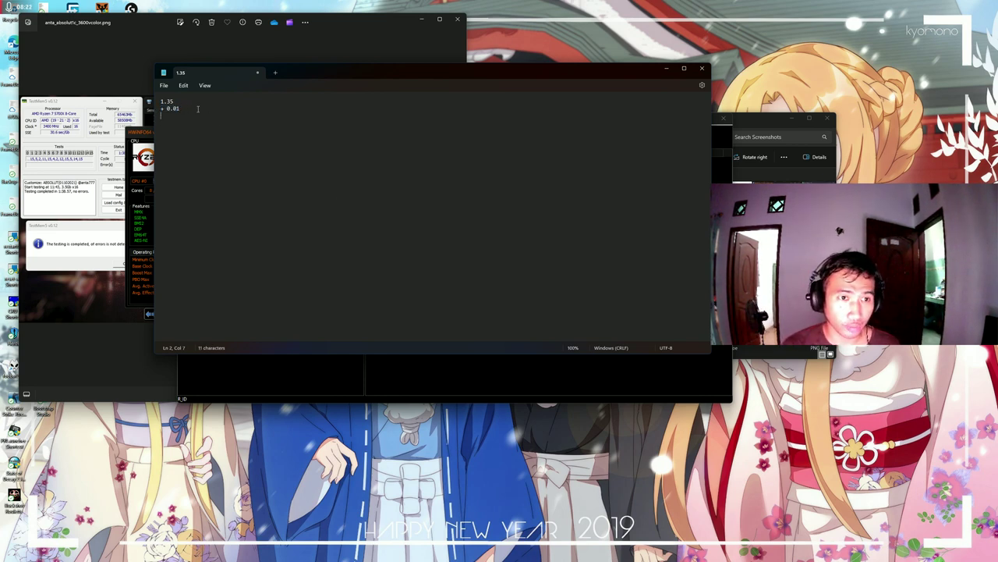
pyautogui.write('0')
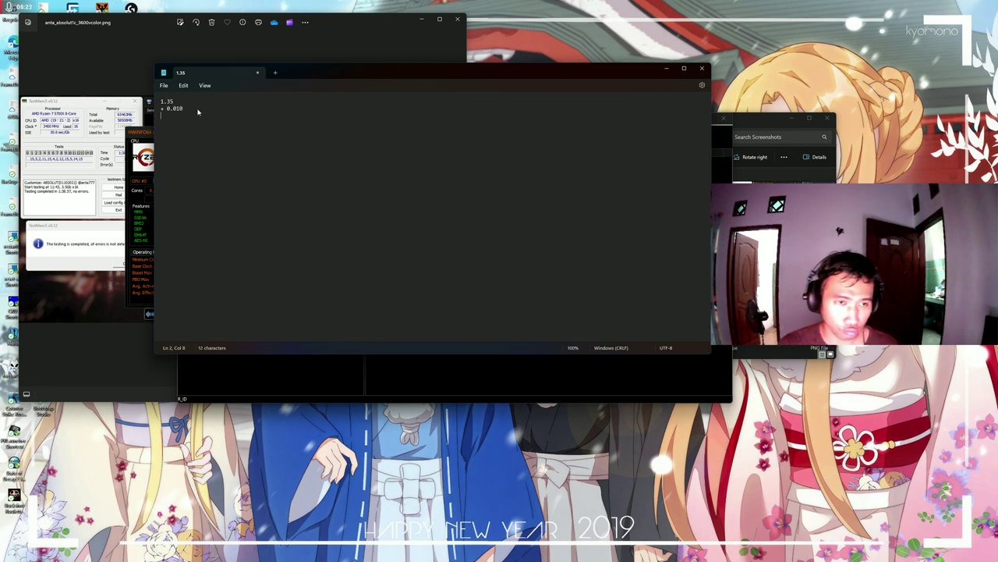
pyautogui.press('BackSpace')
pyautogui.press('Right')
pyautogui.write('1')
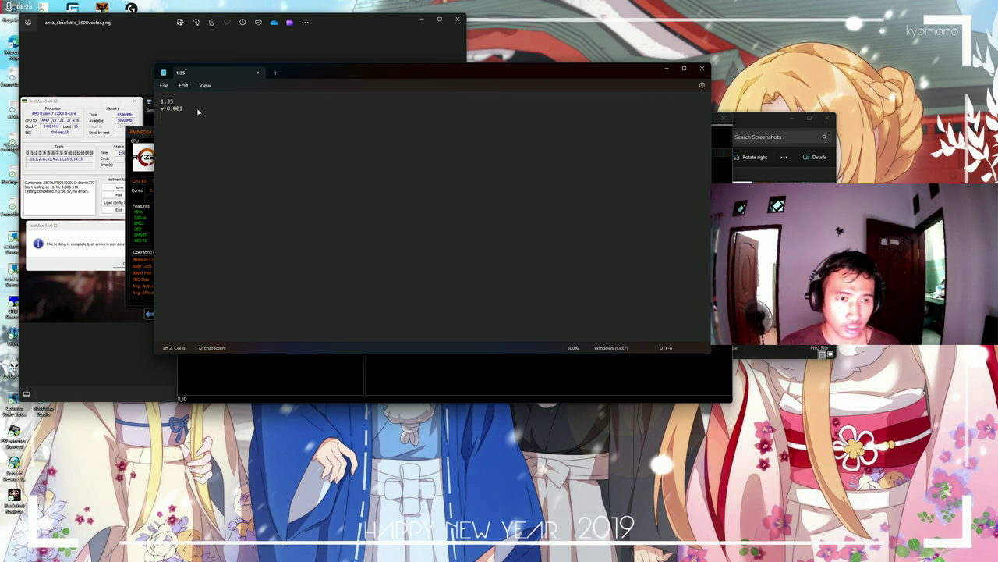
pyautogui.moveTo(189, 109); pyautogui.dragTo(162, 110)
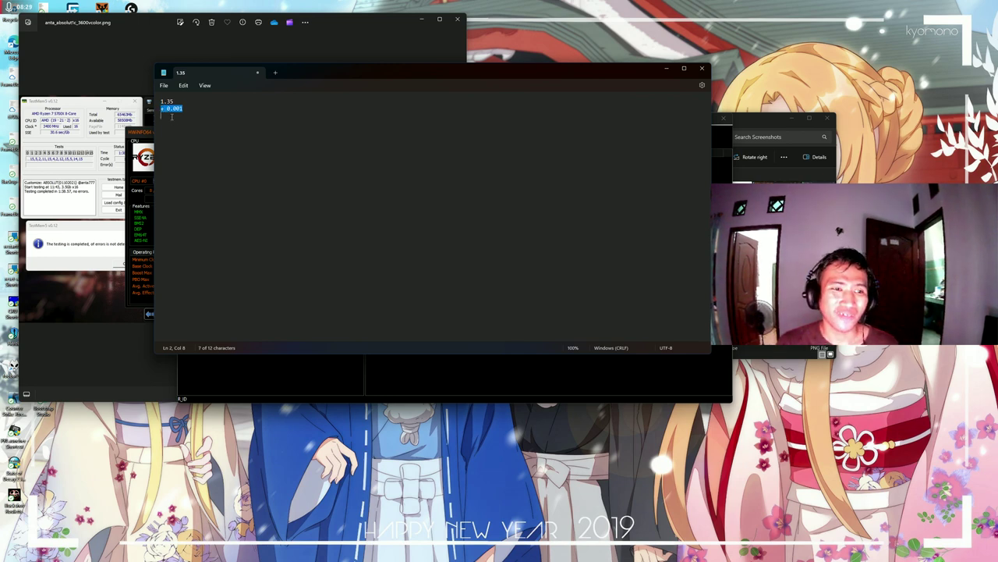
pyautogui.click(171, 110)
# Add the 1.36-1.37 range and 1.38 lines, checking ZenTimings in between.
pyautogui.click(189, 109)
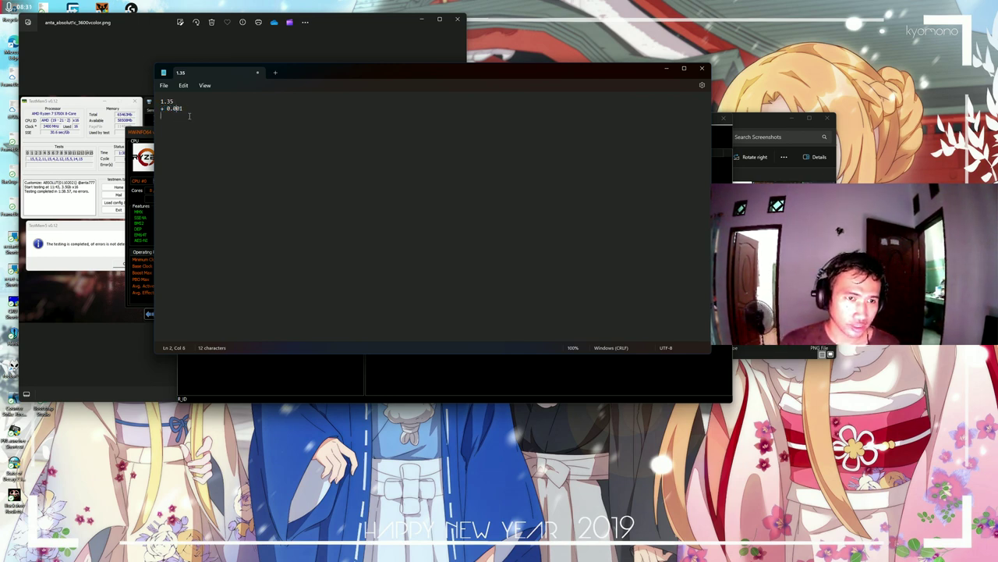
pyautogui.press('Return')
pyautogui.write('13.')
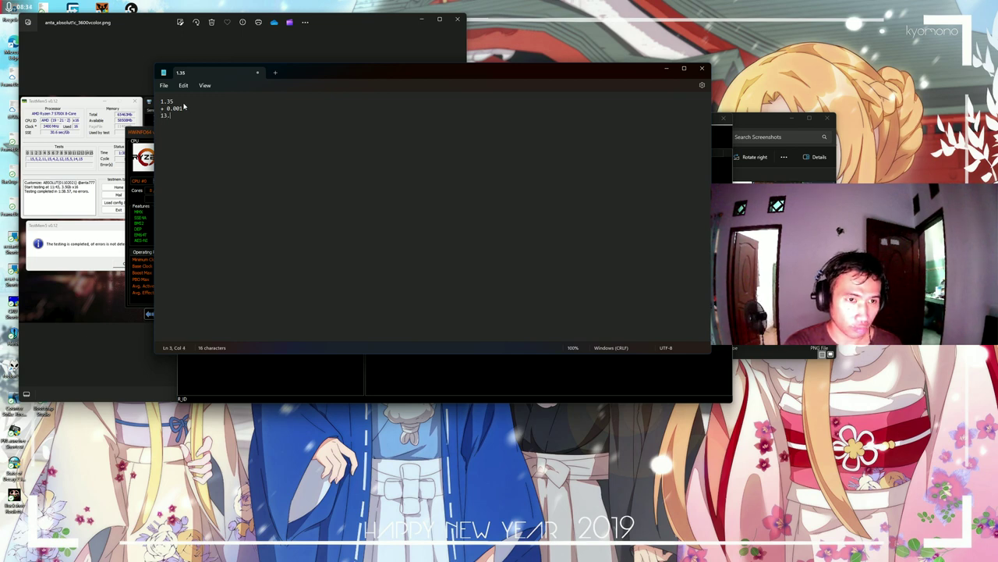
pyautogui.write('36-1.37')
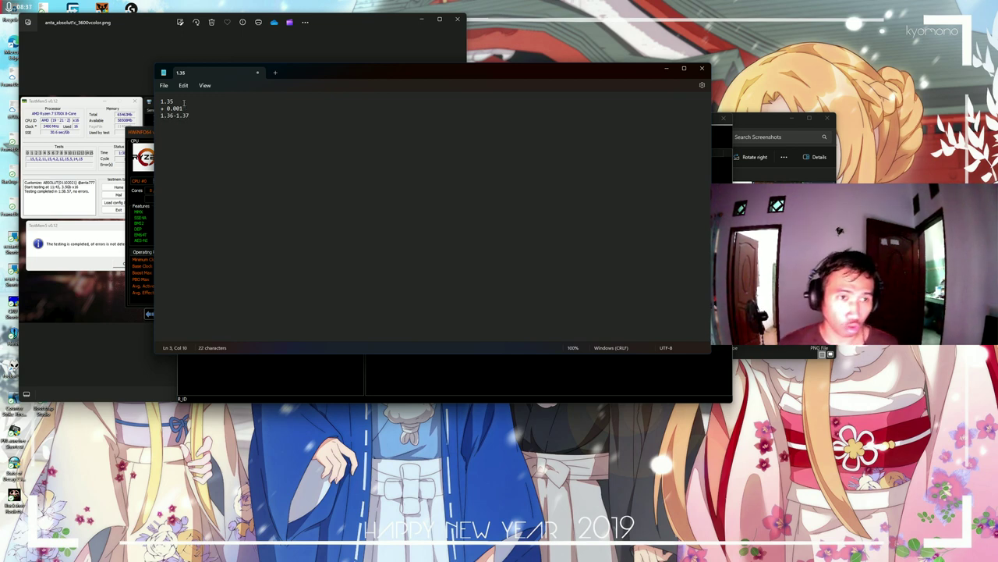
pyautogui.tripleClick(191, 116)
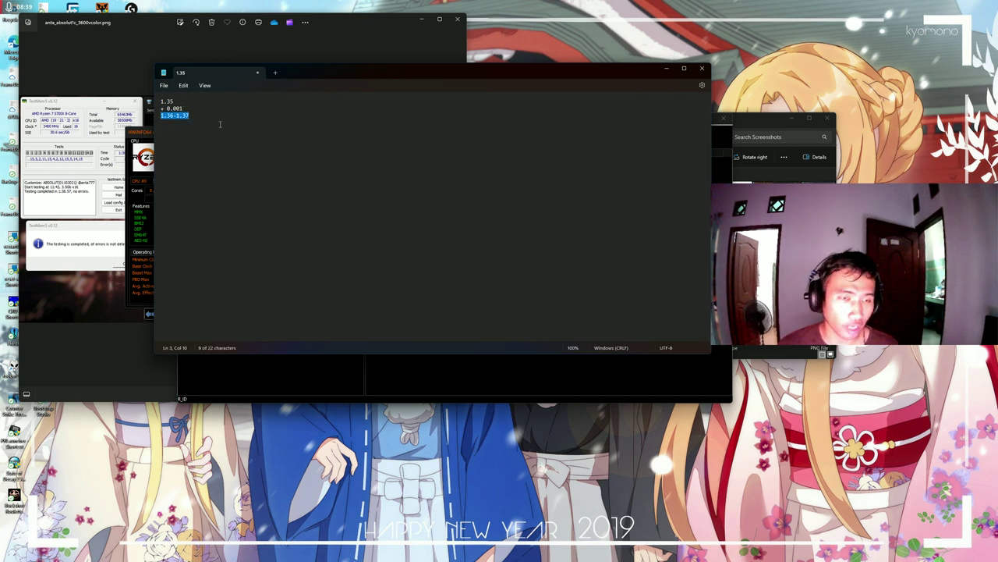
pyautogui.click(197, 116)
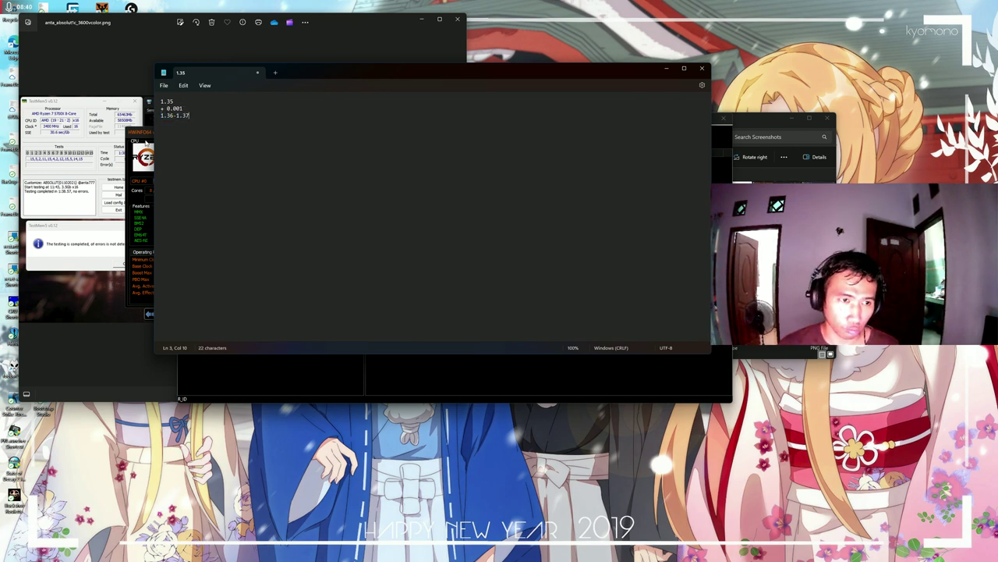
pyautogui.click(525, 555)
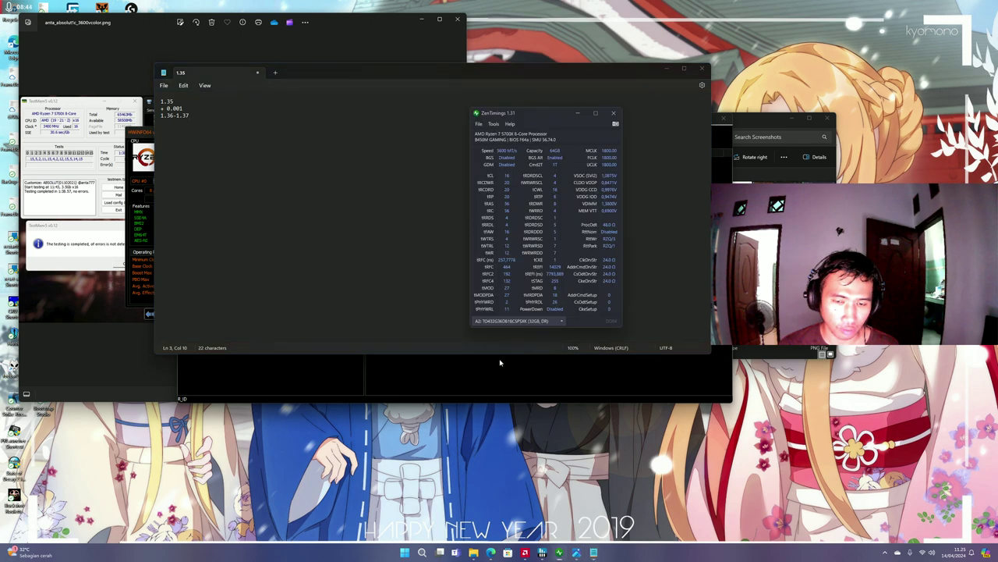
pyautogui.click(206, 114)
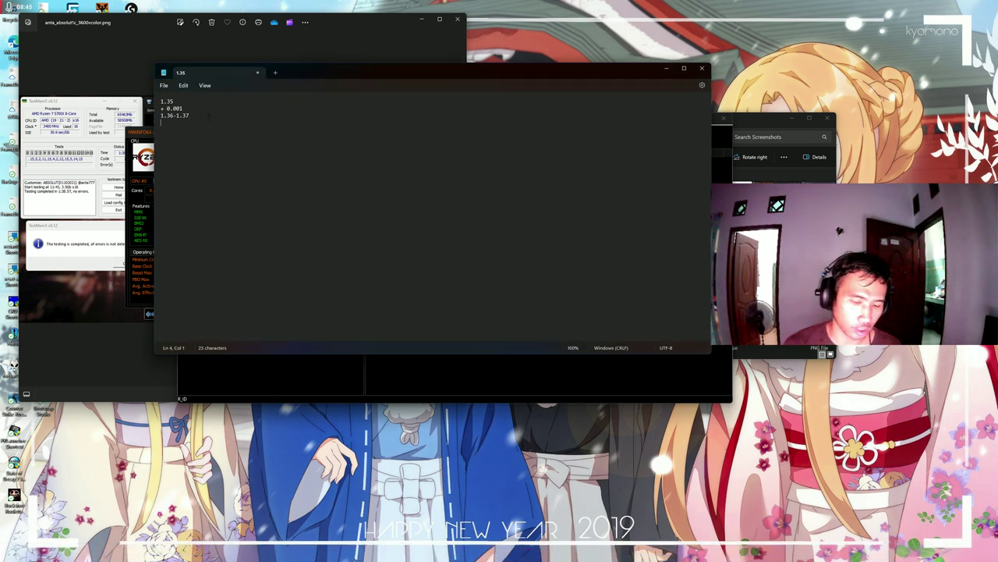
pyautogui.write('1.38')
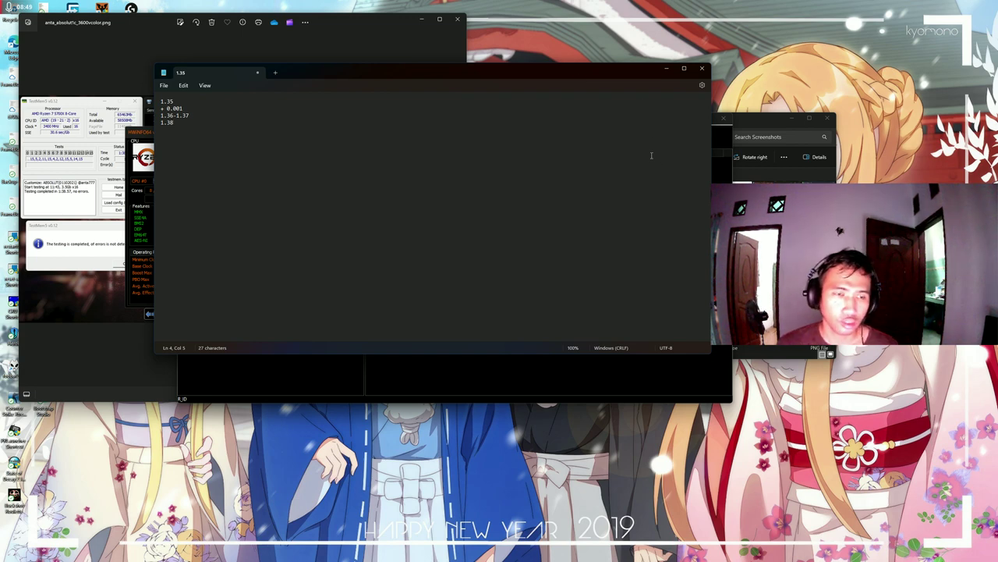
# Highlight the 1.36-1.37 and 1.38 lines, then switch back to HWiNFO64.
pyautogui.moveTo(193, 115); pyautogui.dragTo(160, 115)
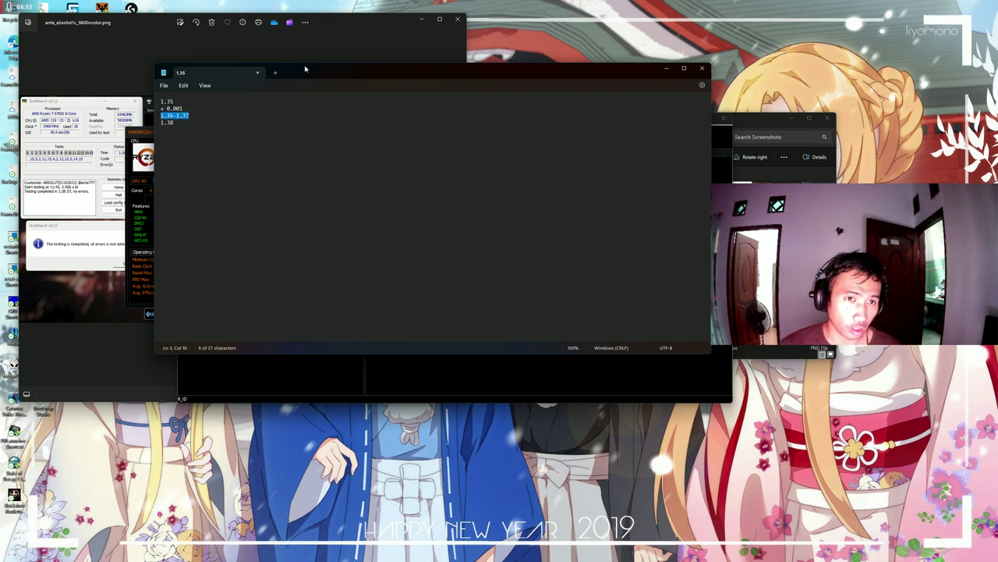
pyautogui.click(189, 117)
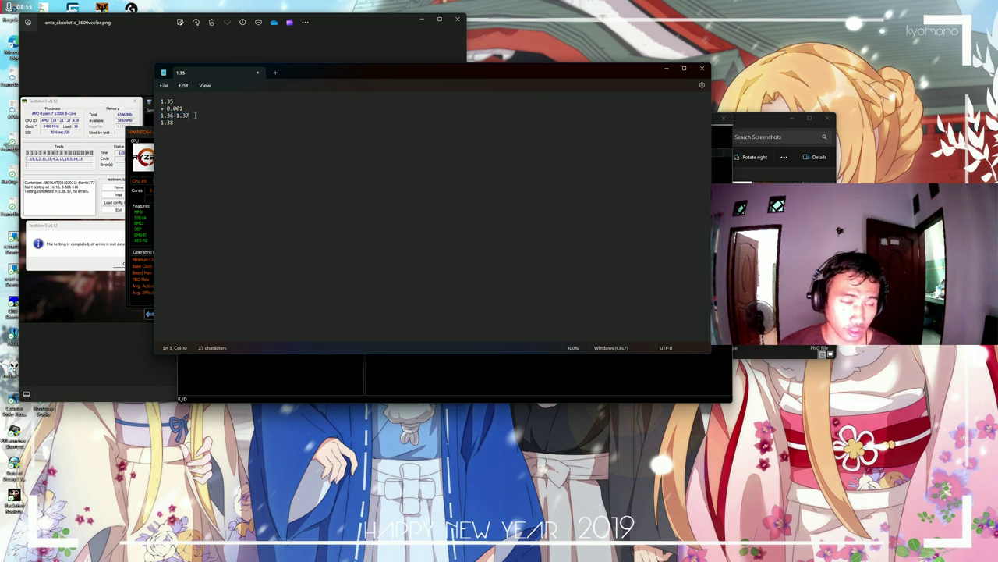
pyautogui.moveTo(195, 116); pyautogui.dragTo(160, 116)
pyautogui.click(189, 116)
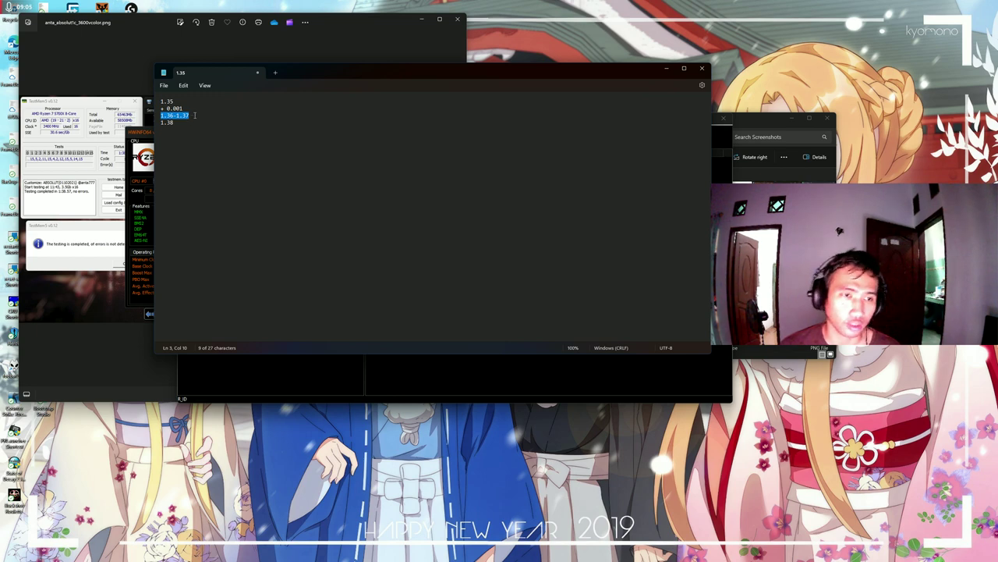
pyautogui.click(191, 115)
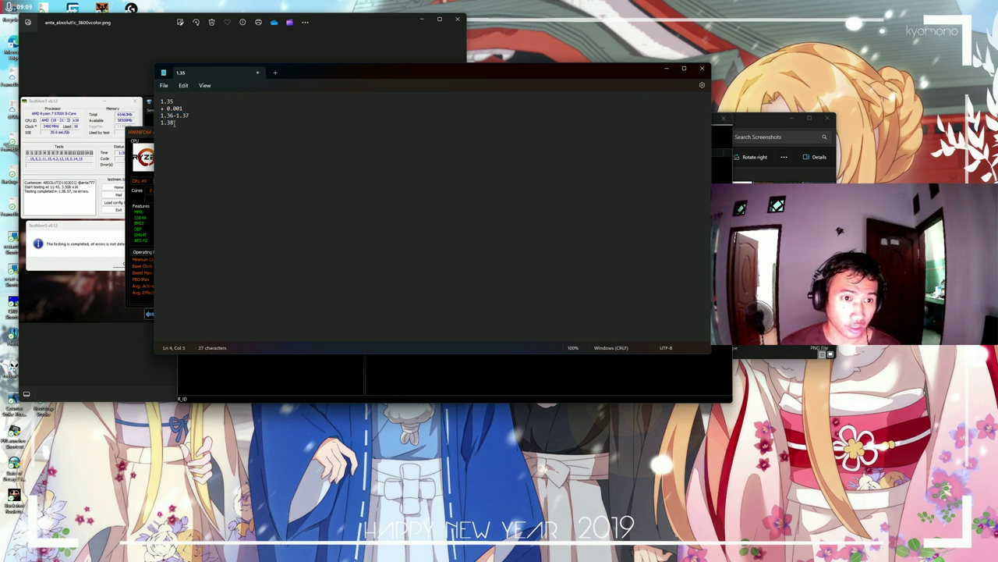
pyautogui.moveTo(175, 123); pyautogui.dragTo(159, 122)
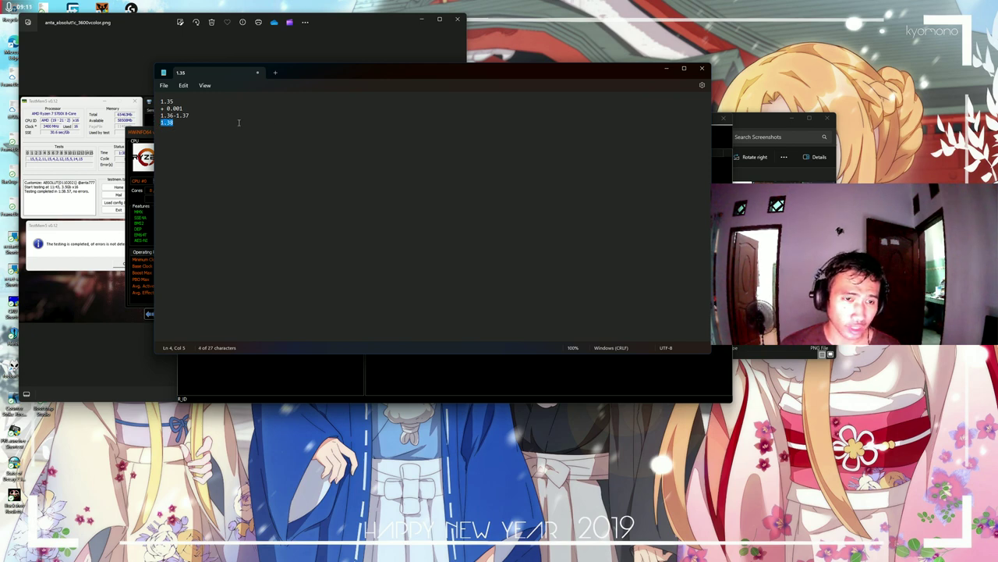
pyautogui.click(180, 122)
pyautogui.moveTo(175, 122); pyautogui.dragTo(166, 122)
pyautogui.click(175, 125)
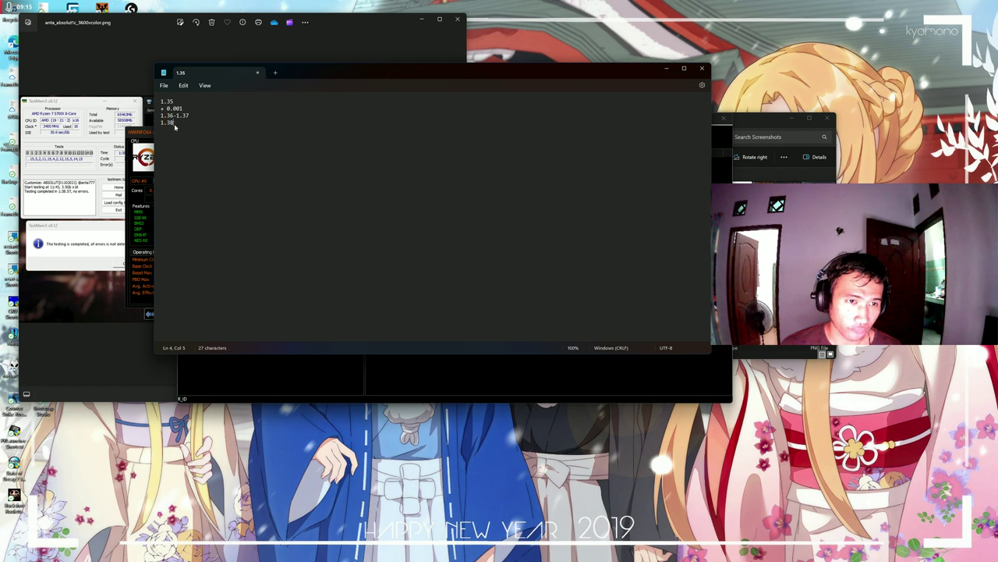
pyautogui.moveTo(161, 116); pyautogui.dragTo(220, 119)
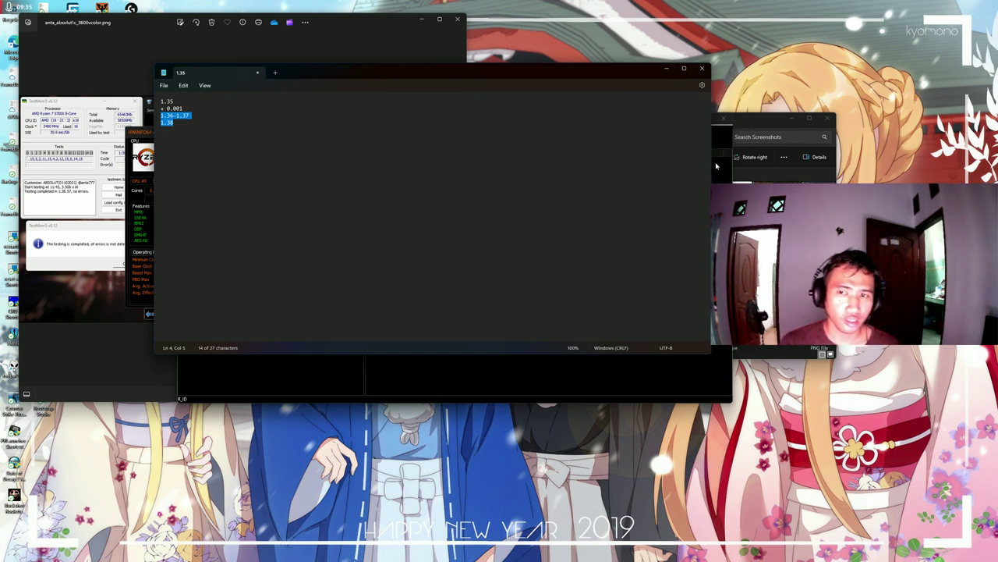
pyautogui.hotkey('alt', 'Tab')
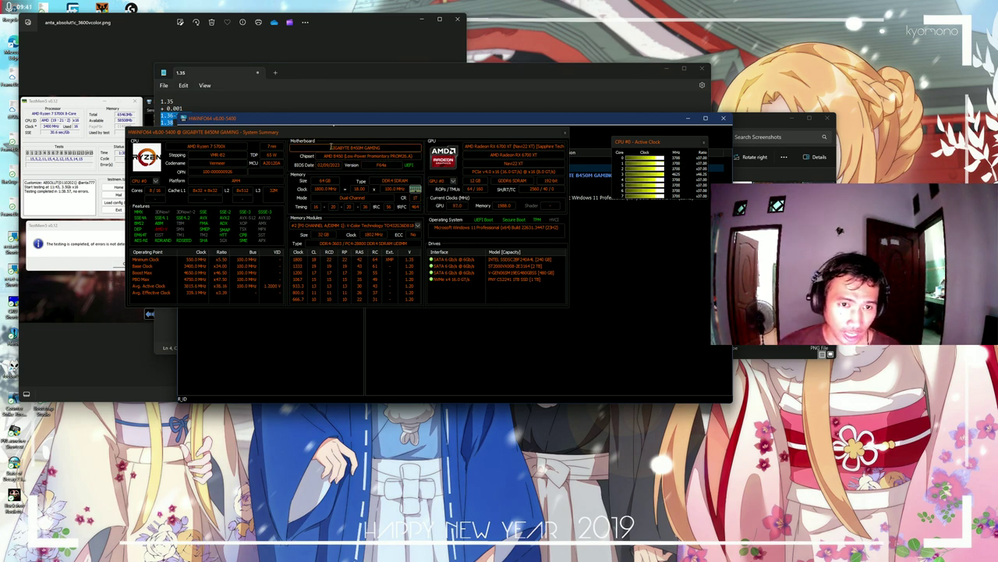
# Highlight the motherboard name GIGABYTE B450M GAMING, then the CPU name AMD Ryzen 7 5700X.
pyautogui.moveTo(382, 147); pyautogui.dragTo(331, 147)
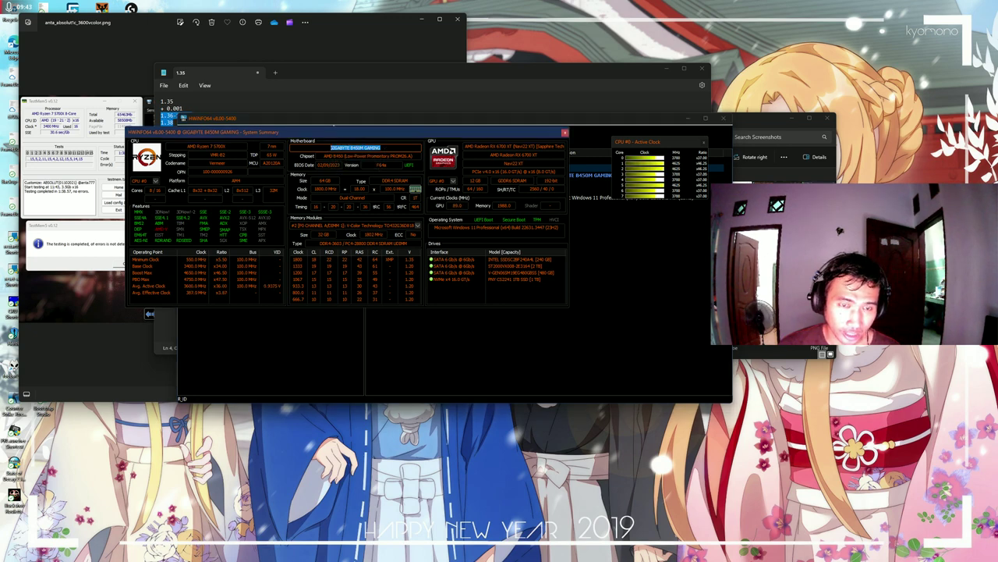
pyautogui.click(383, 147)
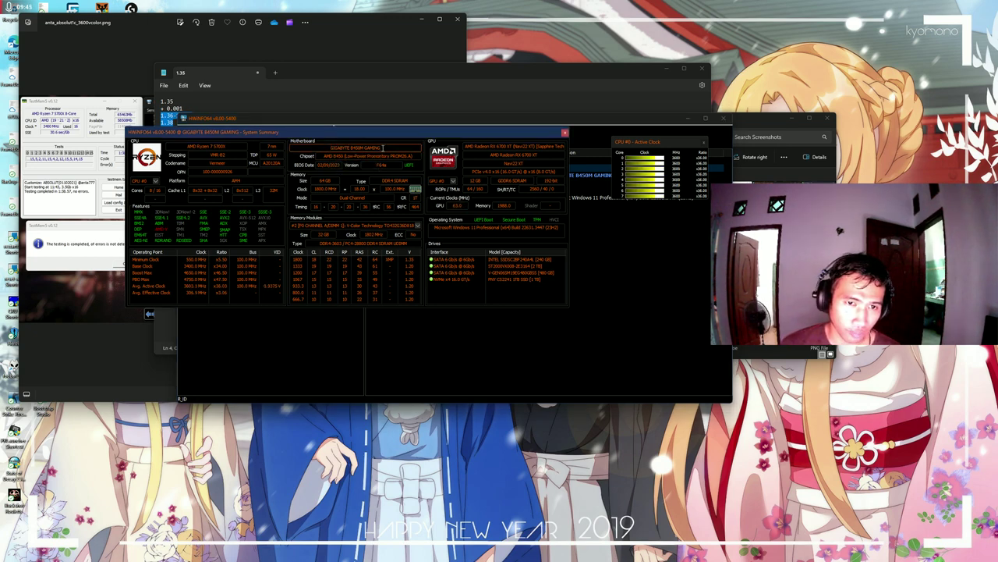
pyautogui.moveTo(383, 148); pyautogui.dragTo(331, 146)
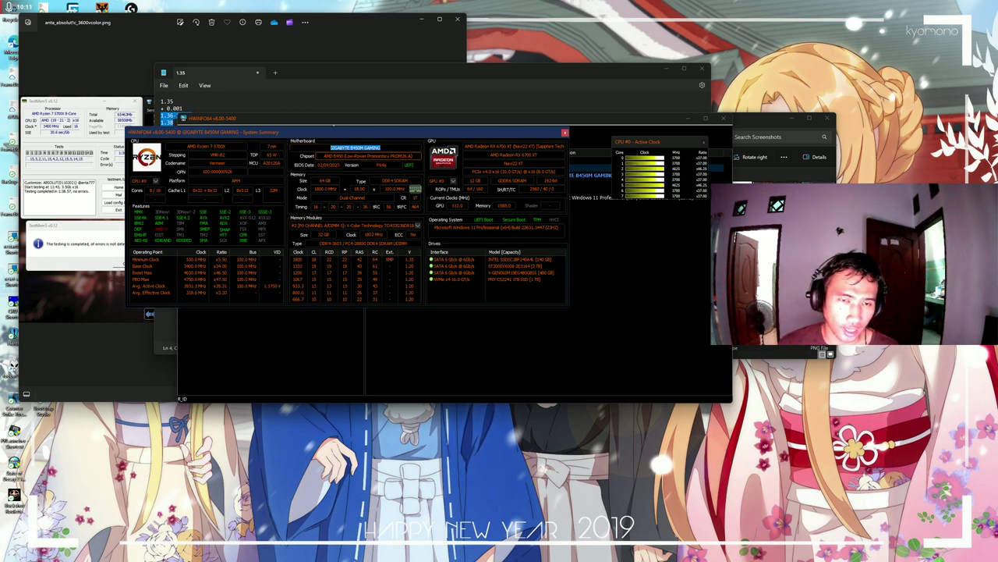
pyautogui.click(211, 145)
pyautogui.doubleClick(211, 145)
pyautogui.moveTo(212, 145); pyautogui.dragTo(188, 145)
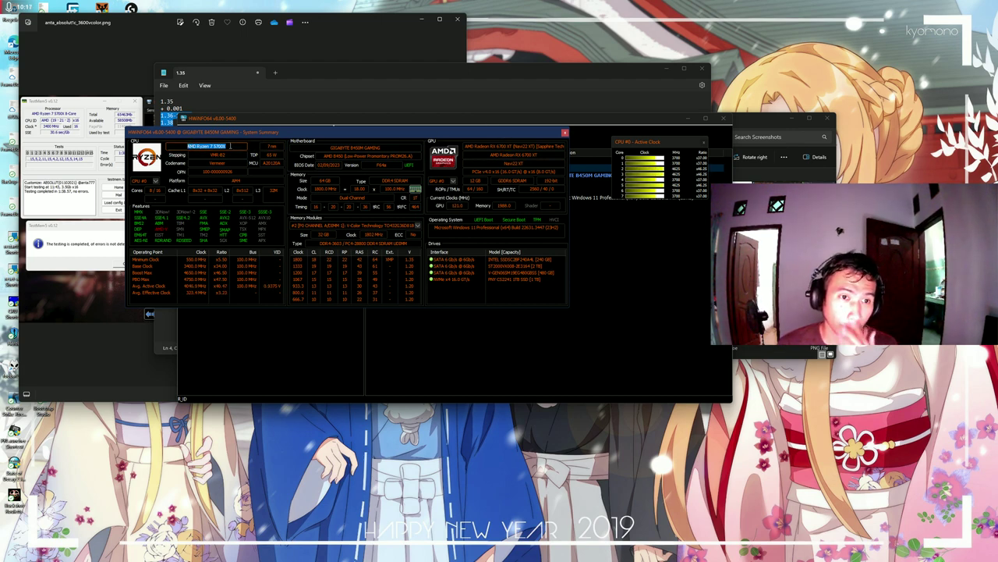
pyautogui.click(224, 145)
pyautogui.hotkey('ctrl', 'a')
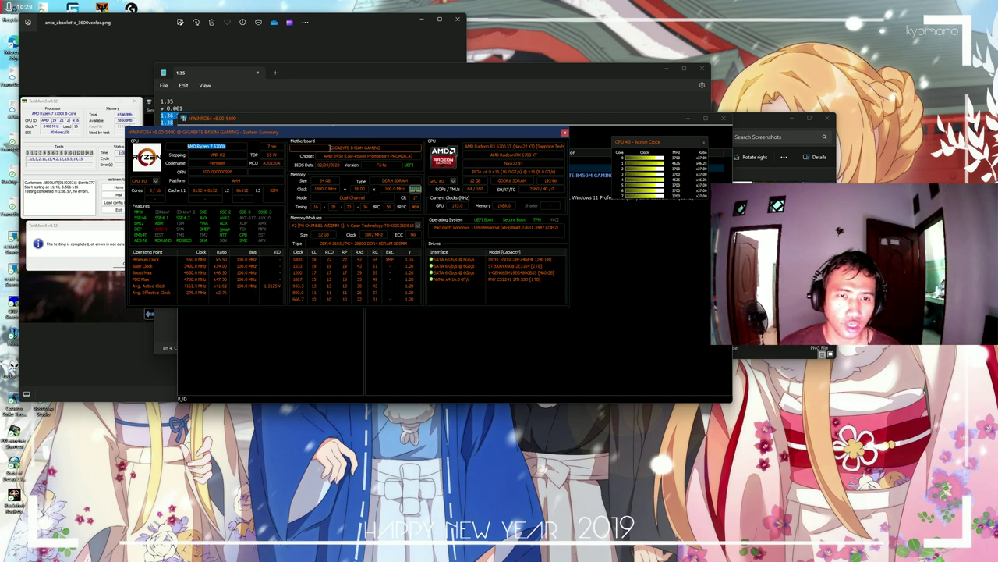
pyautogui.press('Tab')
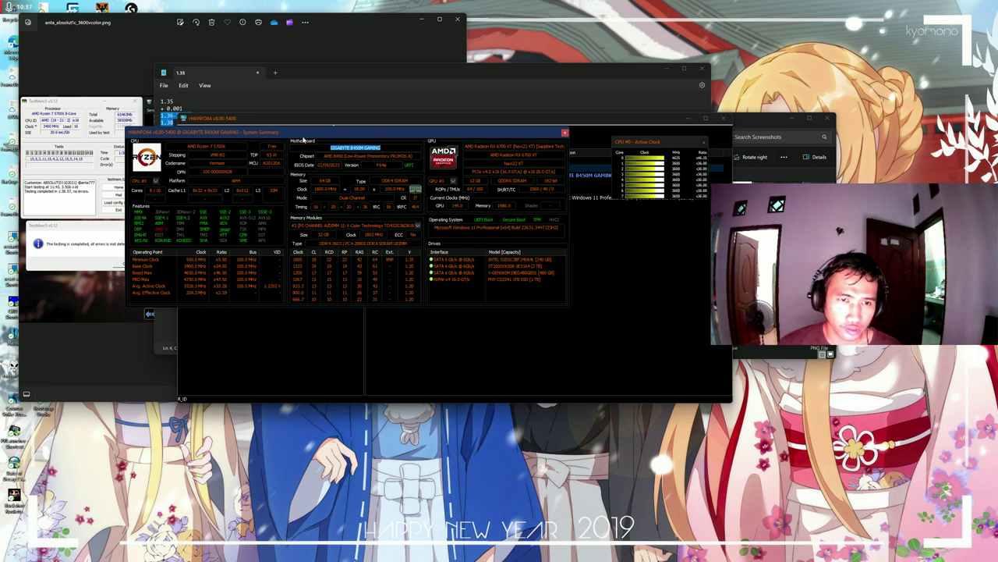
# Reselect the CPU and motherboard names, then bring the Edge browser forward.
pyautogui.click(211, 146)
pyautogui.doubleClick(211, 146)
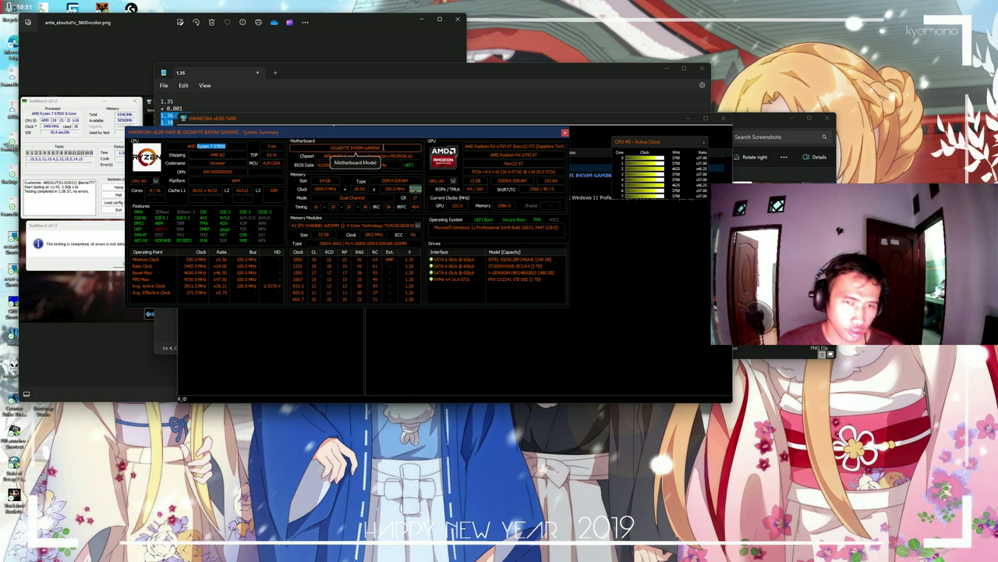
pyautogui.moveTo(381, 148); pyautogui.dragTo(355, 147)
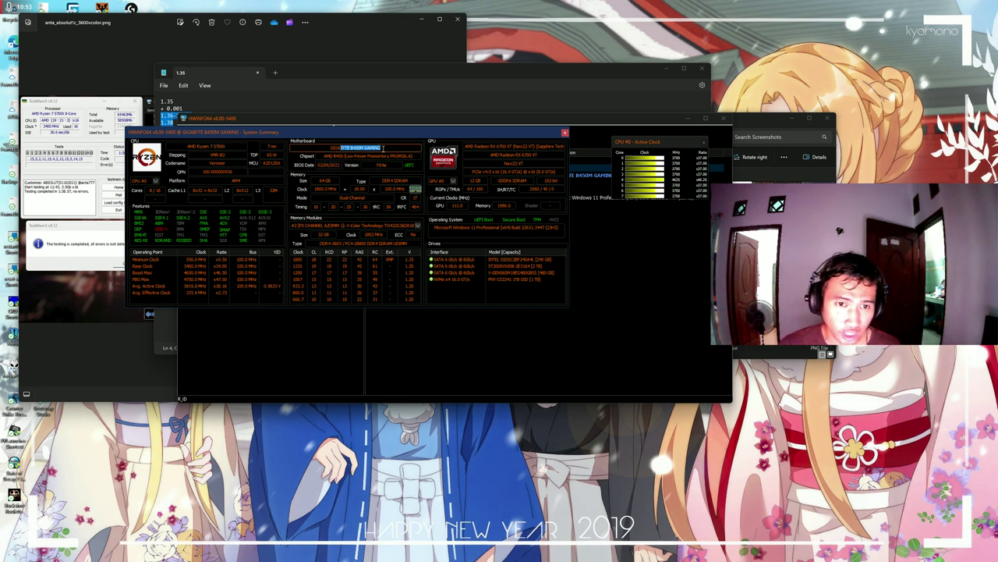
pyautogui.moveTo(384, 148); pyautogui.dragTo(333, 146)
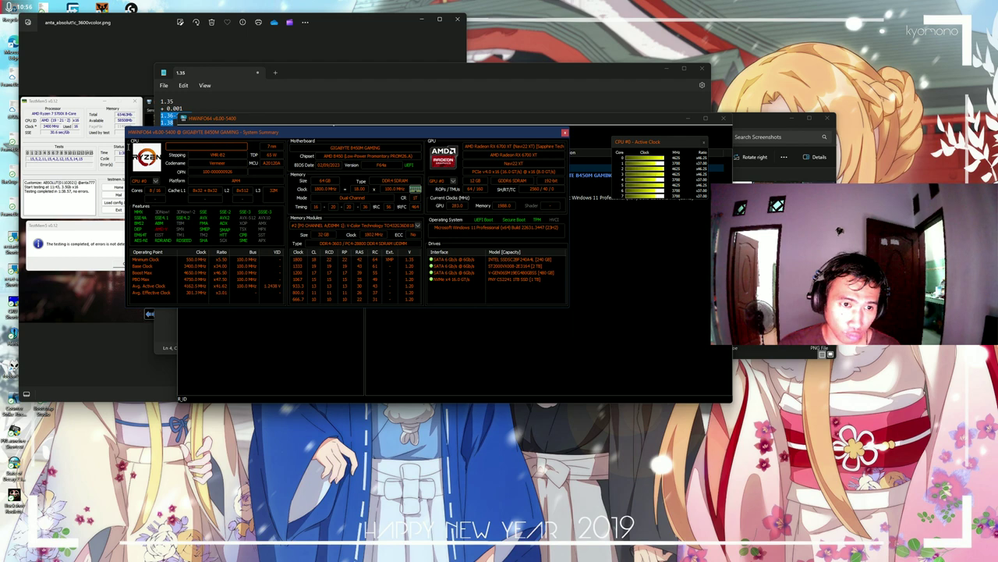
pyautogui.moveTo(227, 146); pyautogui.dragTo(187, 146)
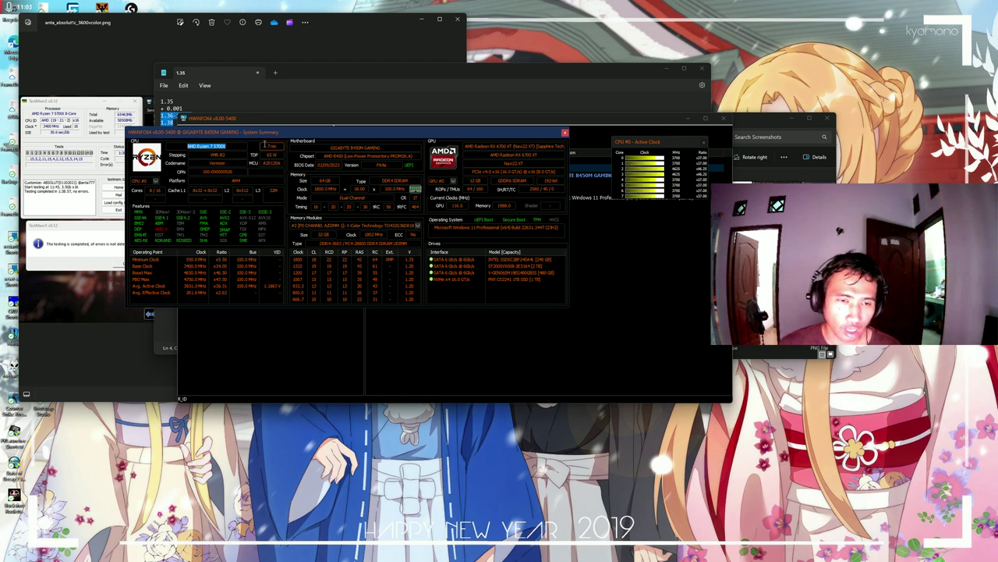
pyautogui.click(375, 150)
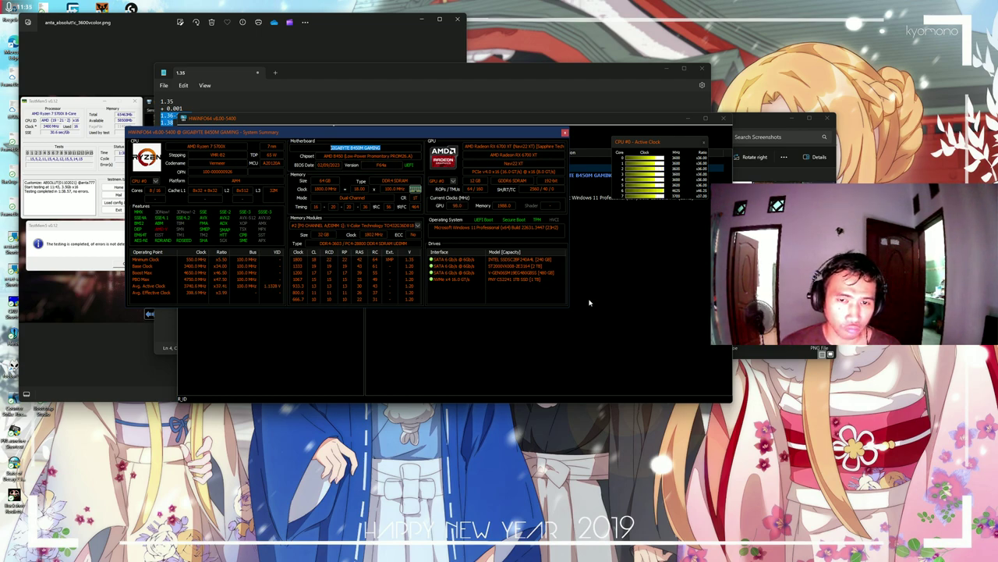
pyautogui.click(491, 553)
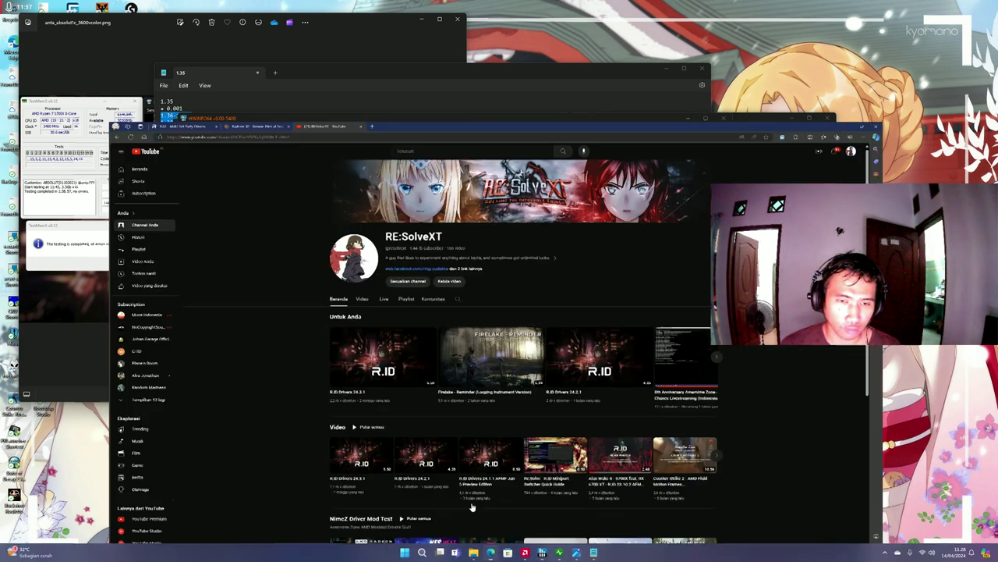
# In a new tab, search Google for AMD TDC and show image results.
pyautogui.hotkey('ctrl', 't')
pyautogui.write('google.co.id')
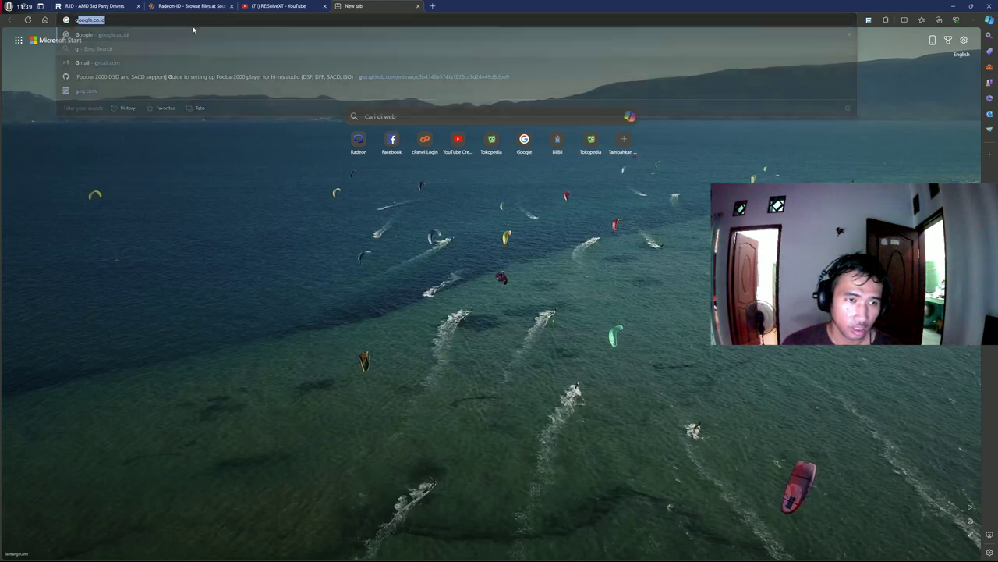
pyautogui.press('Return')
pyautogui.write('A')
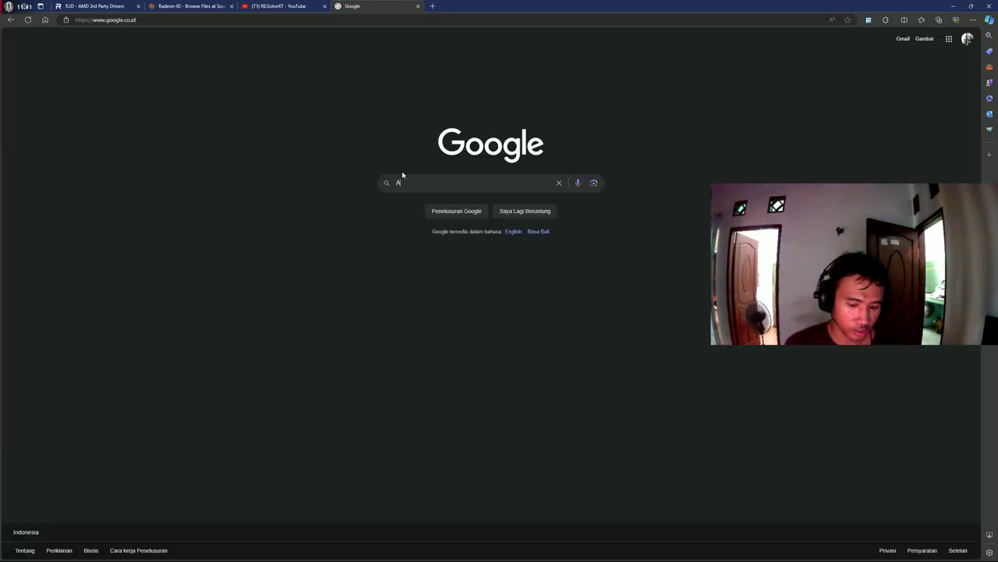
pyautogui.write('MD TDC')
pyautogui.press('Return')
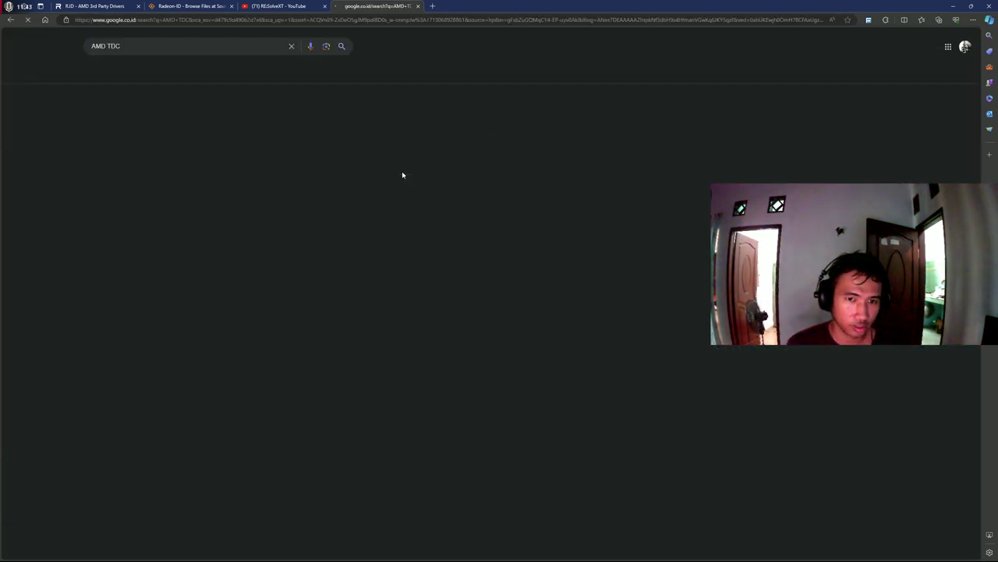
pyautogui.click(137, 69)
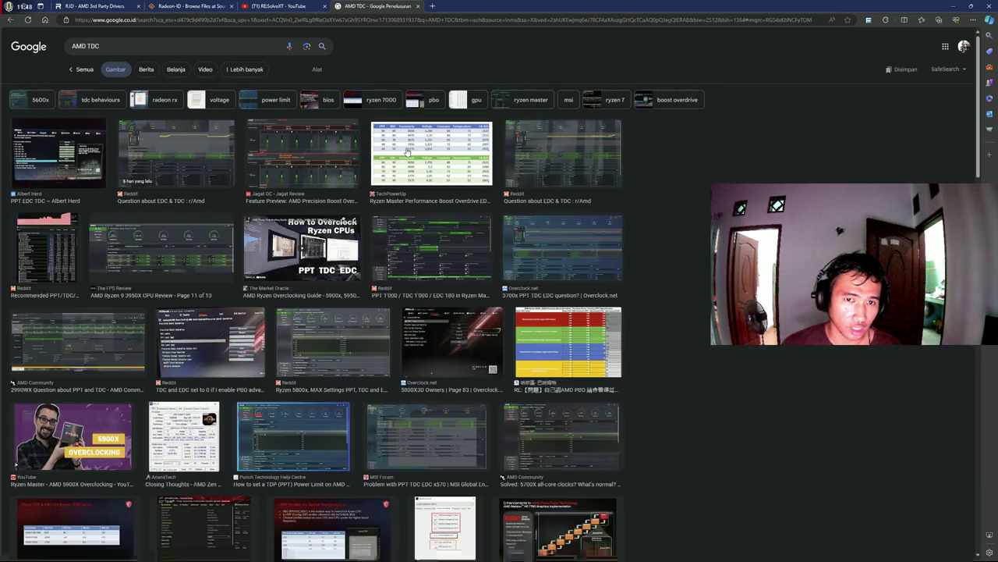
# Open the TechPowerUp PPT/EDC table image in its own new tab.
pyautogui.click(406, 152)
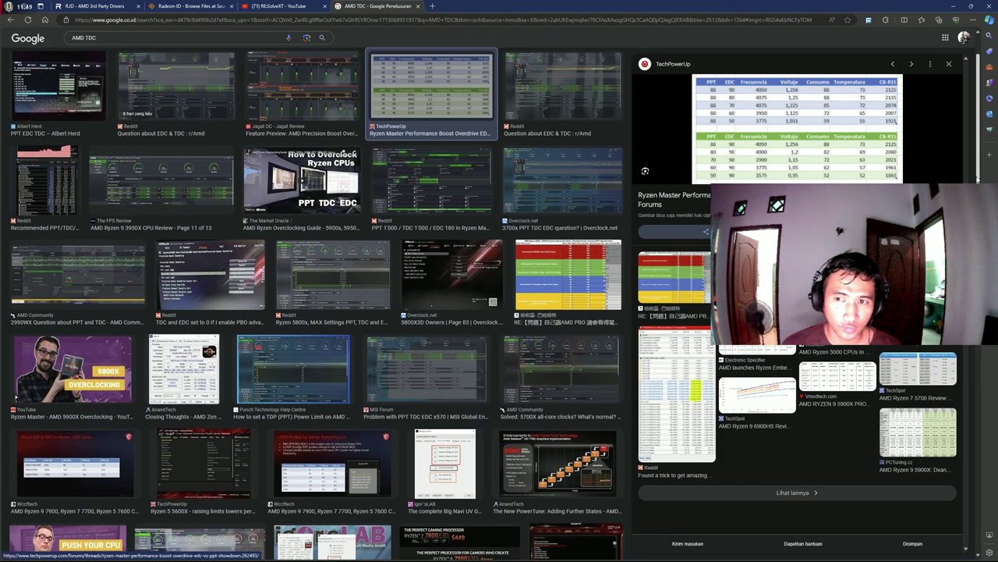
pyautogui.rightClick(778, 115)
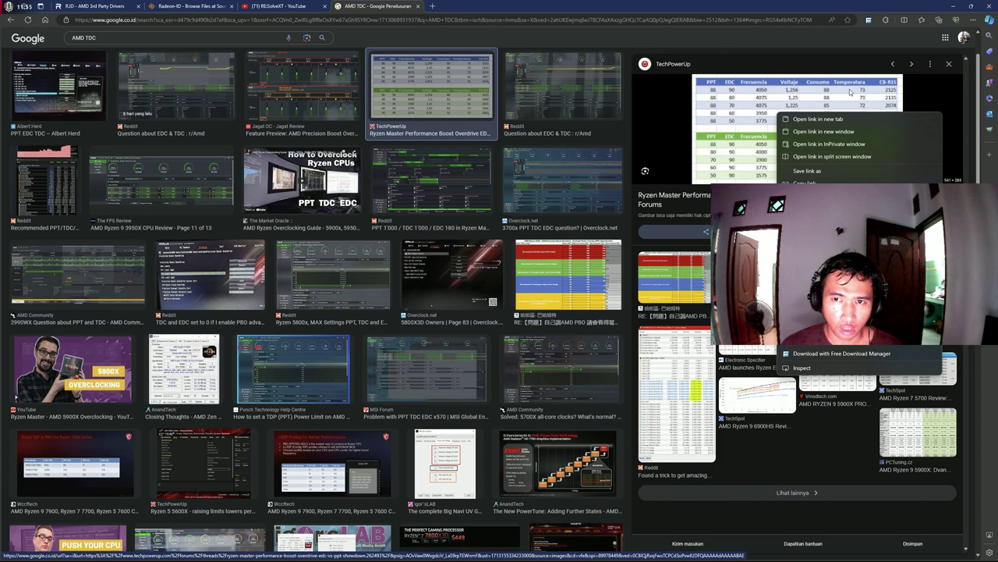
pyautogui.press('Escape')
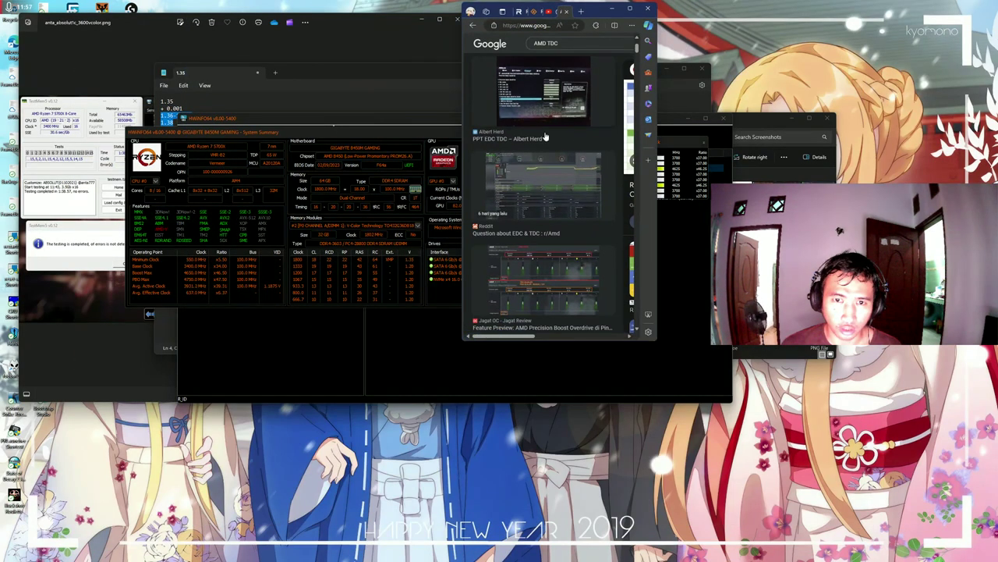
pyautogui.moveTo(657, 154); pyautogui.dragTo(944, 153)
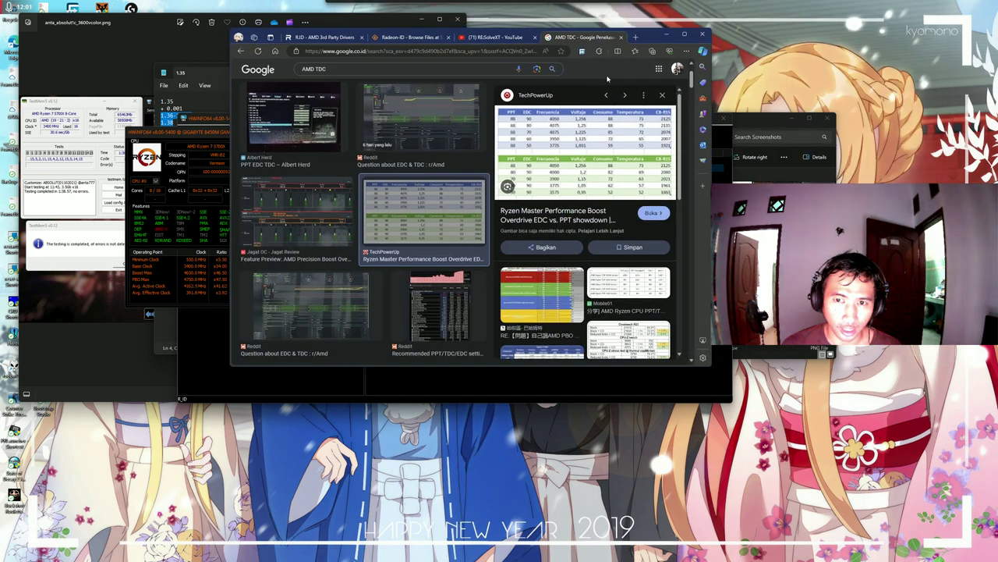
pyautogui.rightClick(563, 177)
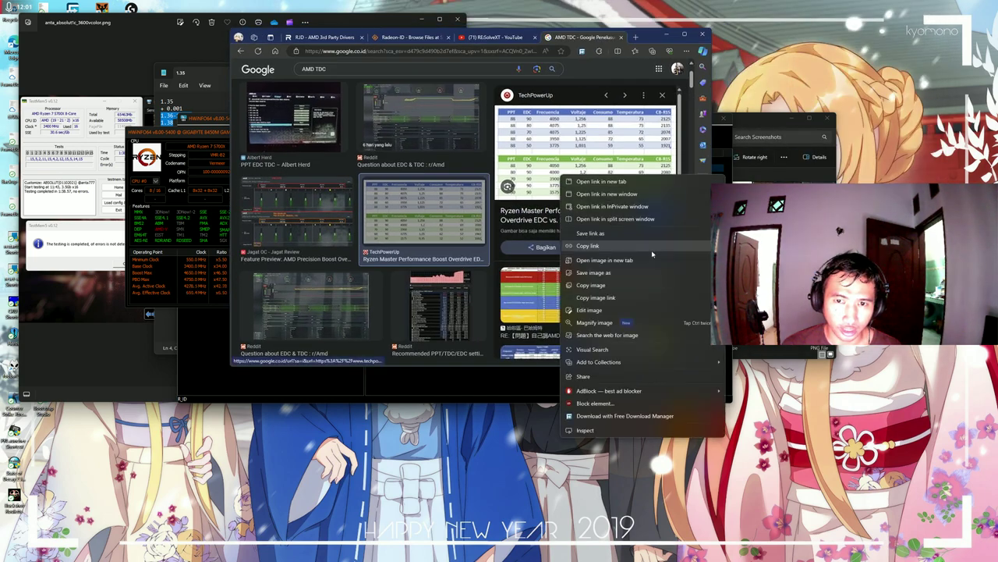
pyautogui.click(605, 260)
pyautogui.click(572, 39)
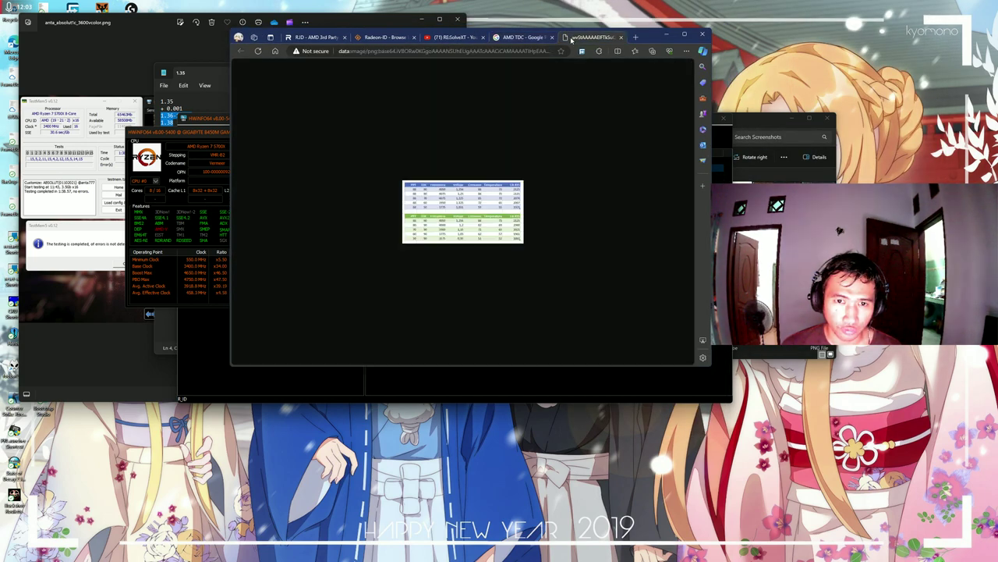
# Maximize the browser, scroll up the image, and bring HWiNFO64's System Summary in front.
pyautogui.click(685, 33)
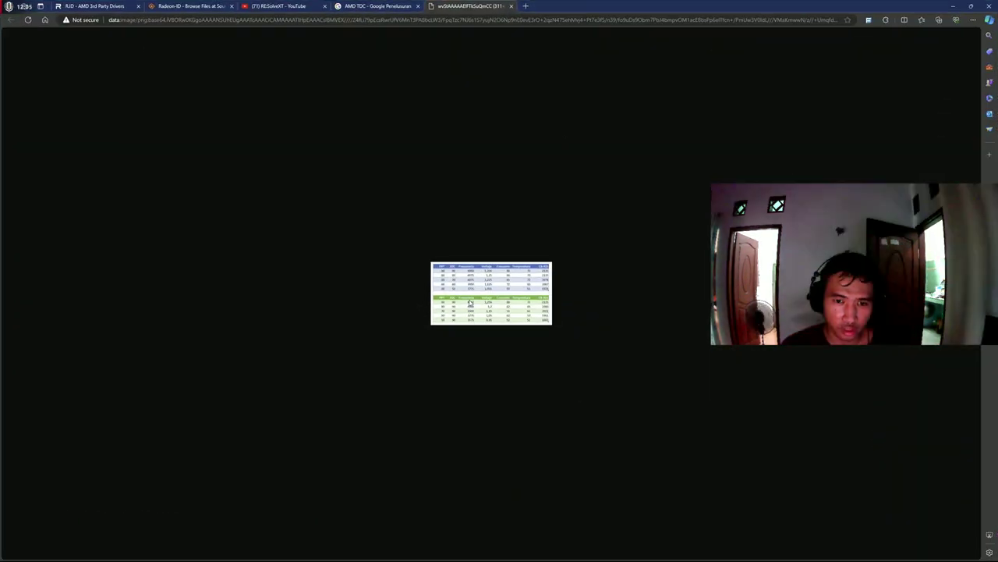
pyautogui.scroll(4, 443, 274)
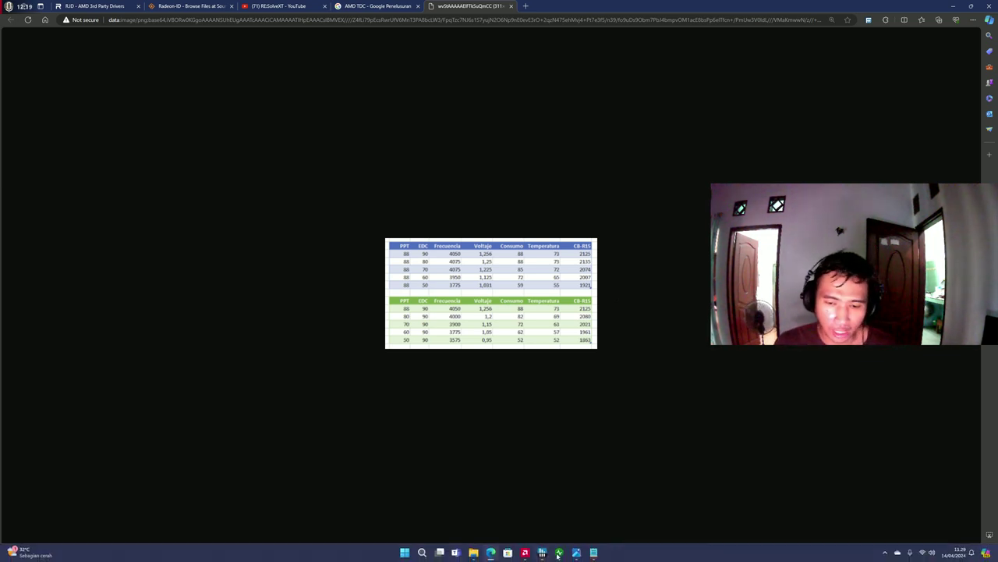
pyautogui.click(574, 553)
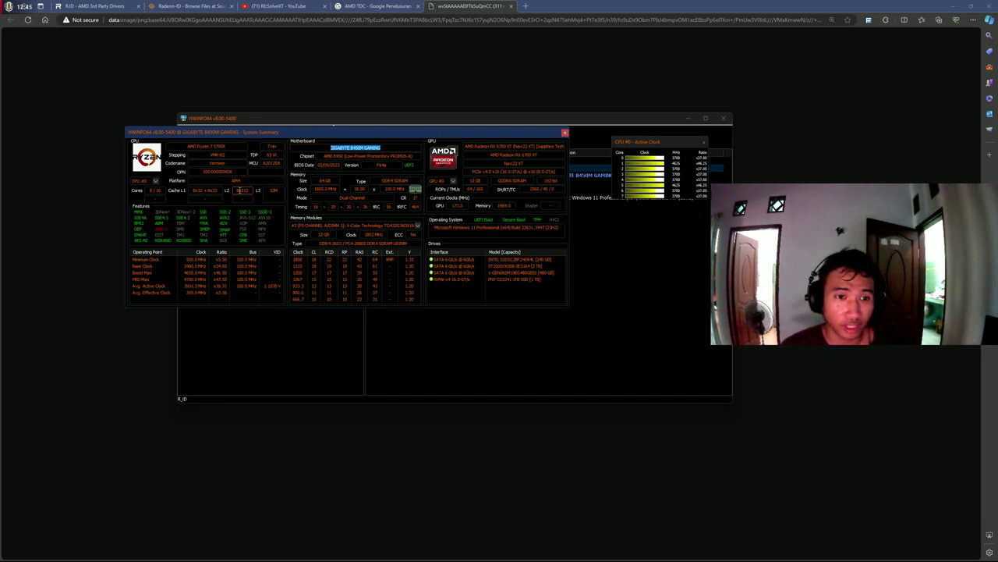
# Point out the CPU's 65 W TDP value, then minimize both browser windows.
pyautogui.click(271, 154)
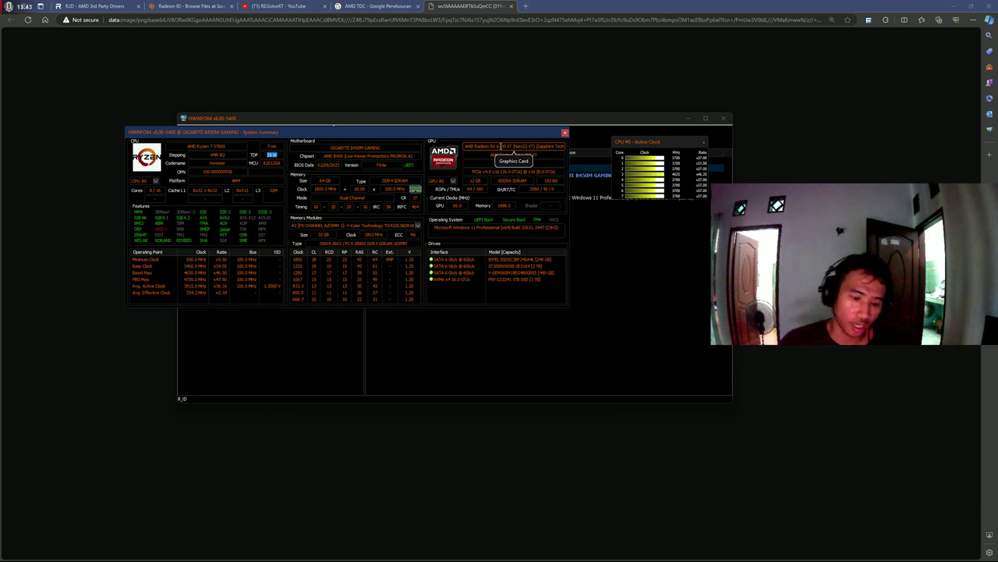
pyautogui.click(952, 7)
pyautogui.click(952, 7)
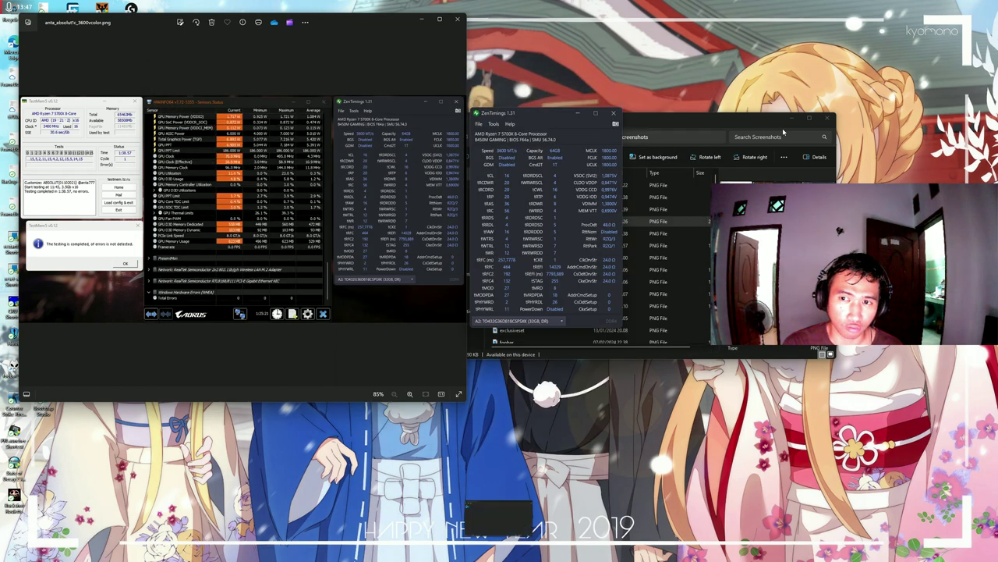
# Close ZenTimings and the Screenshots folder window, and minimize Photos.
pyautogui.click(577, 114)
pyautogui.click(790, 117)
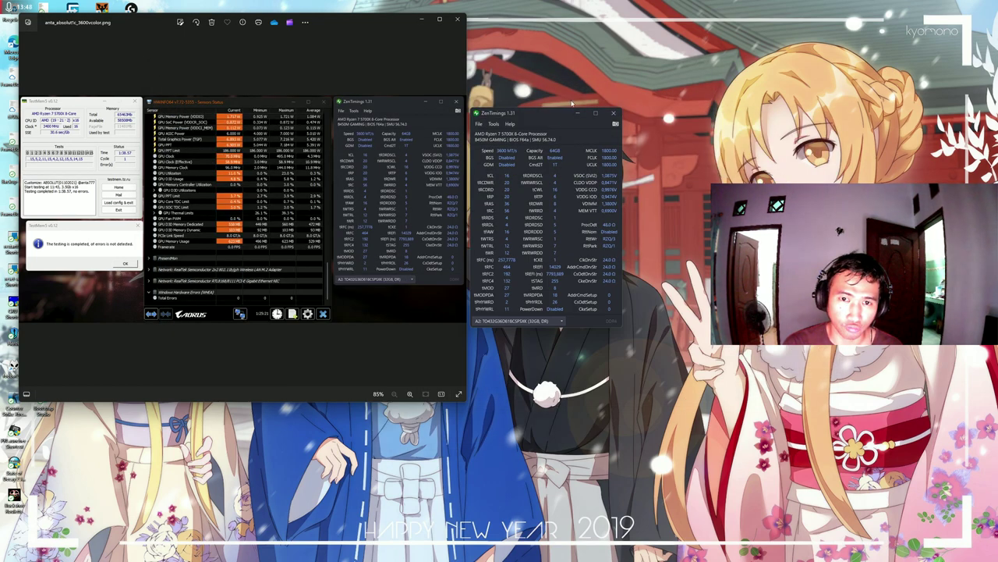
pyautogui.click(421, 21)
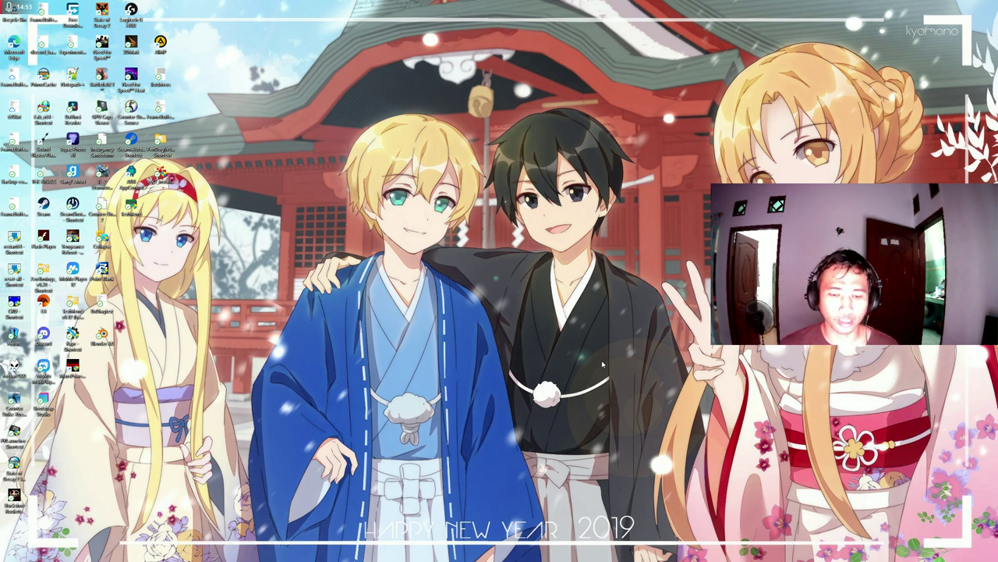
# Restore the HWiNFO64 System Summary from the hidden tray icons.
pyautogui.moveTo(569, 556)
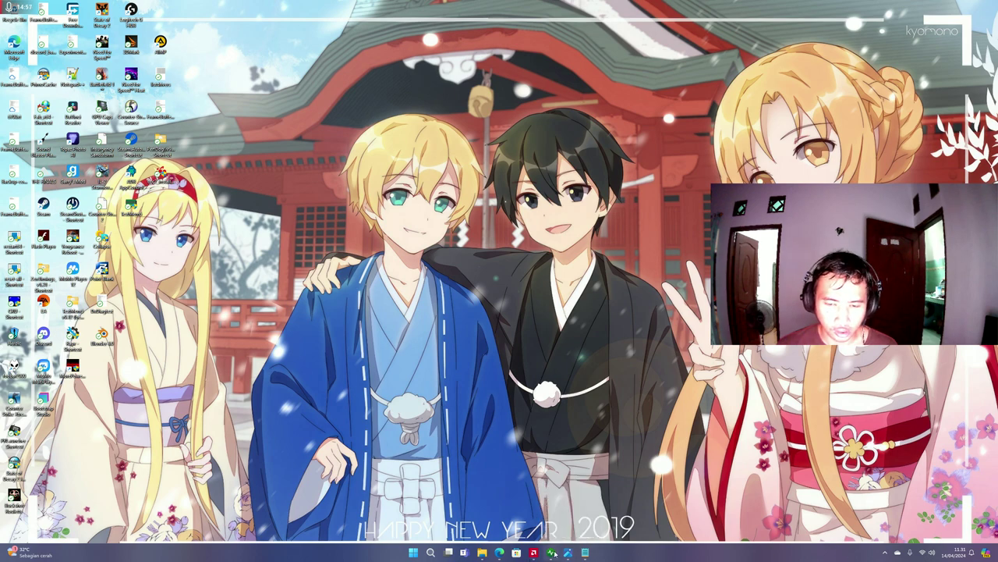
pyautogui.click(884, 552)
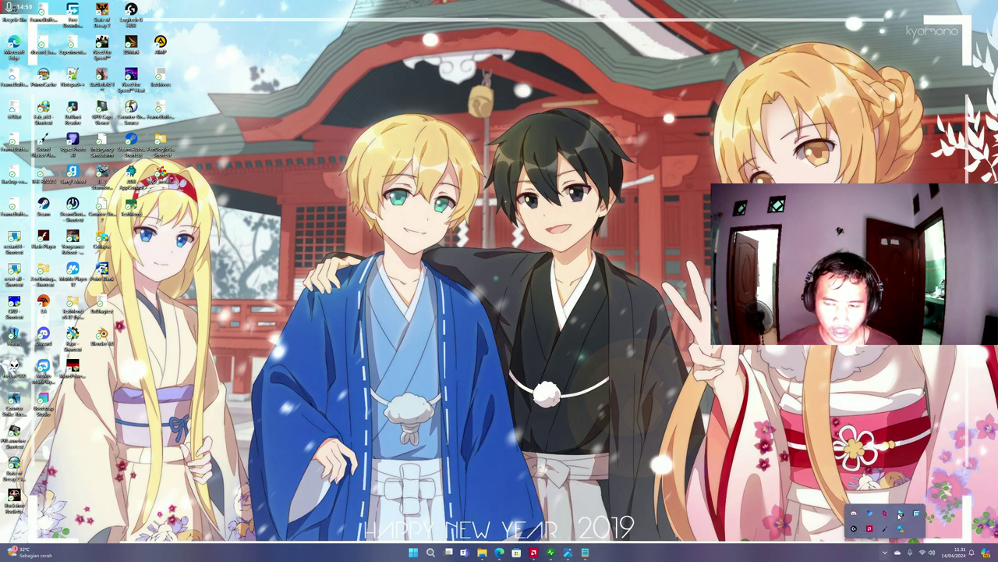
pyautogui.click(901, 513)
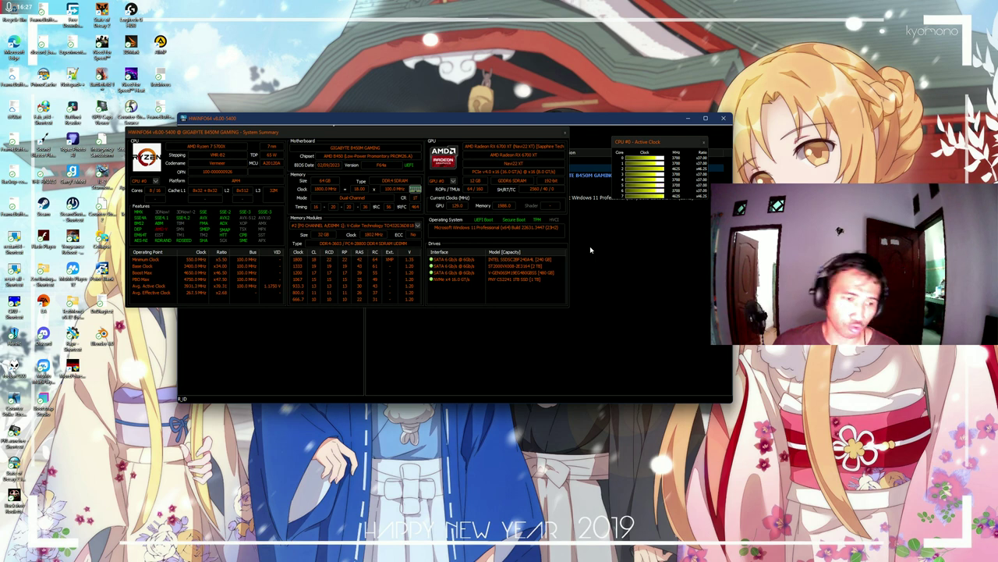
# Launch DaVinci Resolve from the Start search with 'da' and open the 24_3_1 project.
pyautogui.press('super')
pyautogui.write('da')
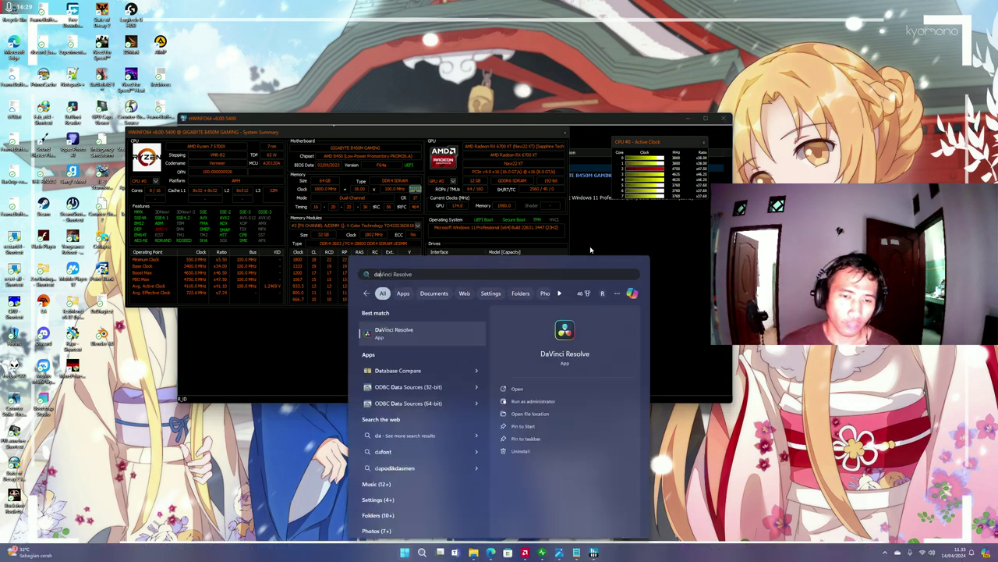
pyautogui.press('Return')
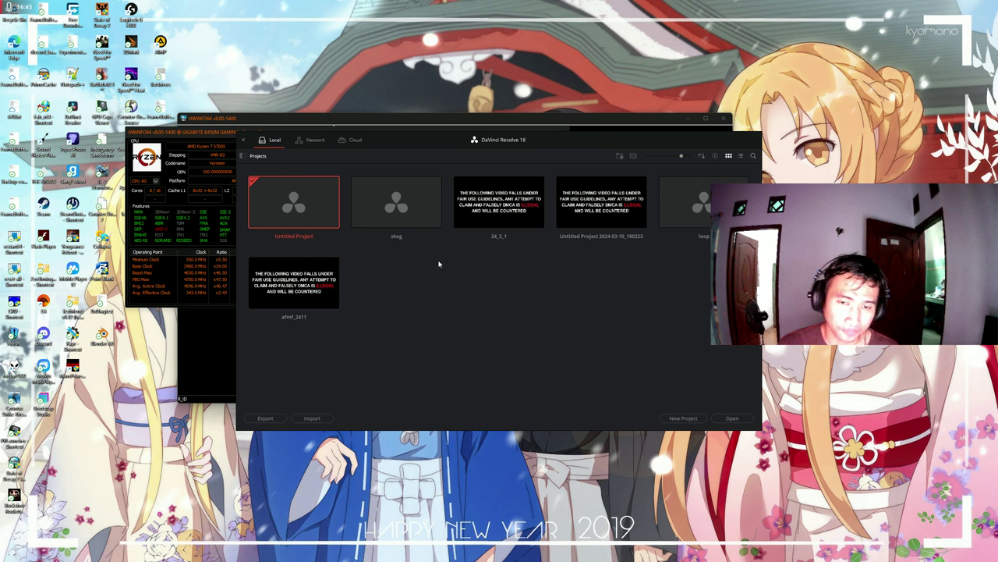
pyautogui.click(500, 205)
pyautogui.doubleClick(501, 205)
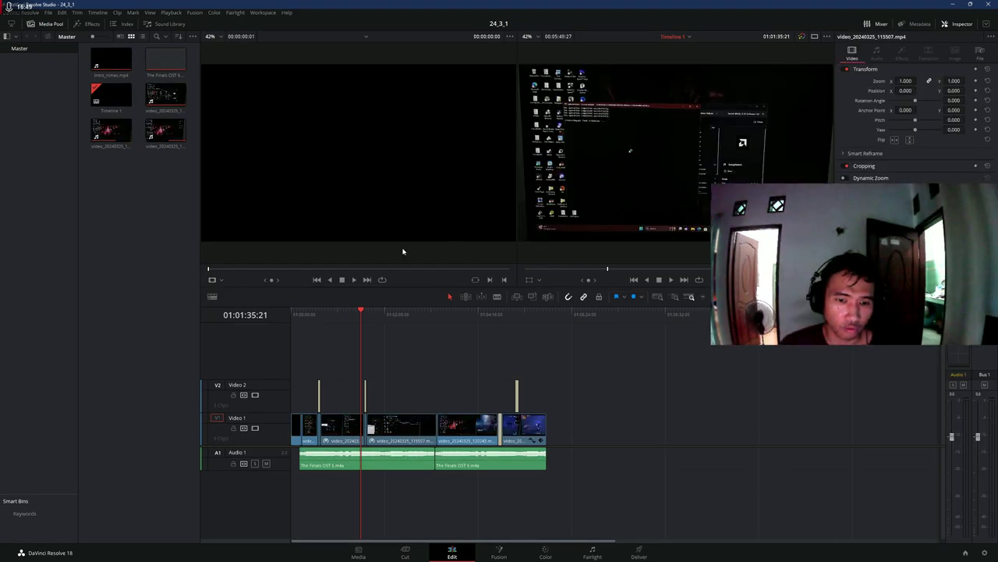
# Show Resolve's Memory and GPU preferences: 63.9 GB system memory, 47.0 GB Resolve limit, GPU Auto.
pyautogui.click(33, 13)
pyautogui.click(23, 51)
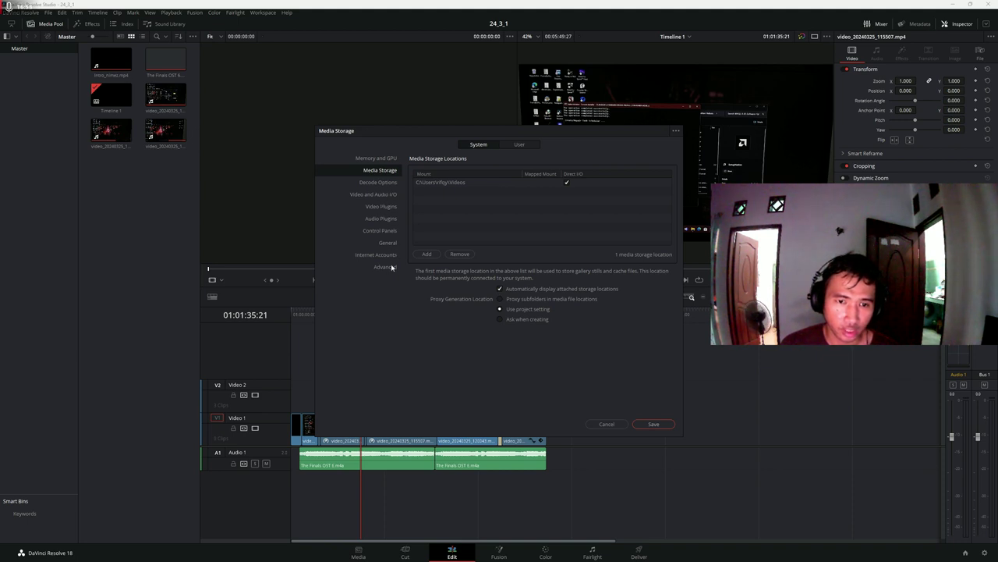
pyautogui.click(385, 160)
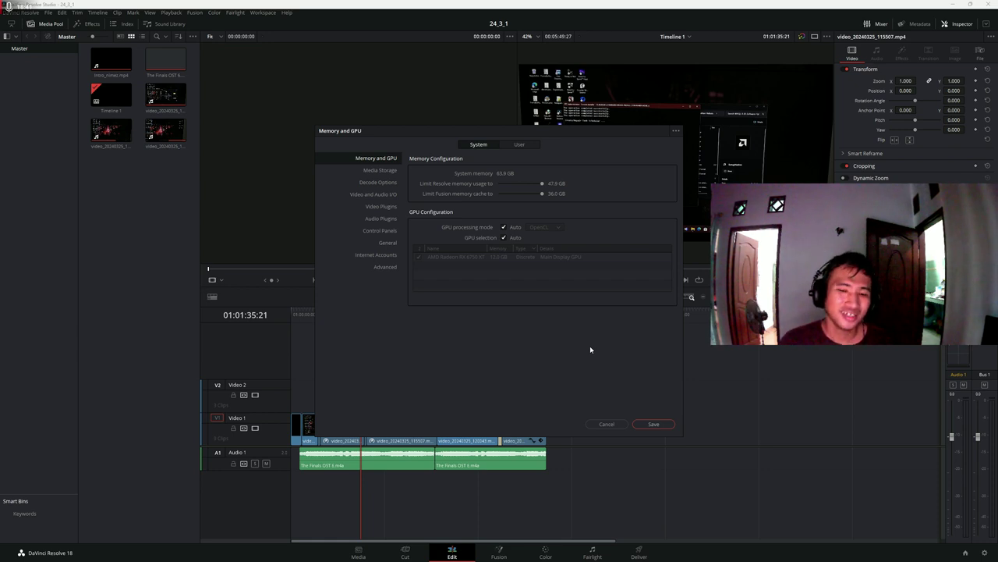
# Close Resolve's preferences and bring HWiNFO64's System Summary window to the front.
pyautogui.click(606, 424)
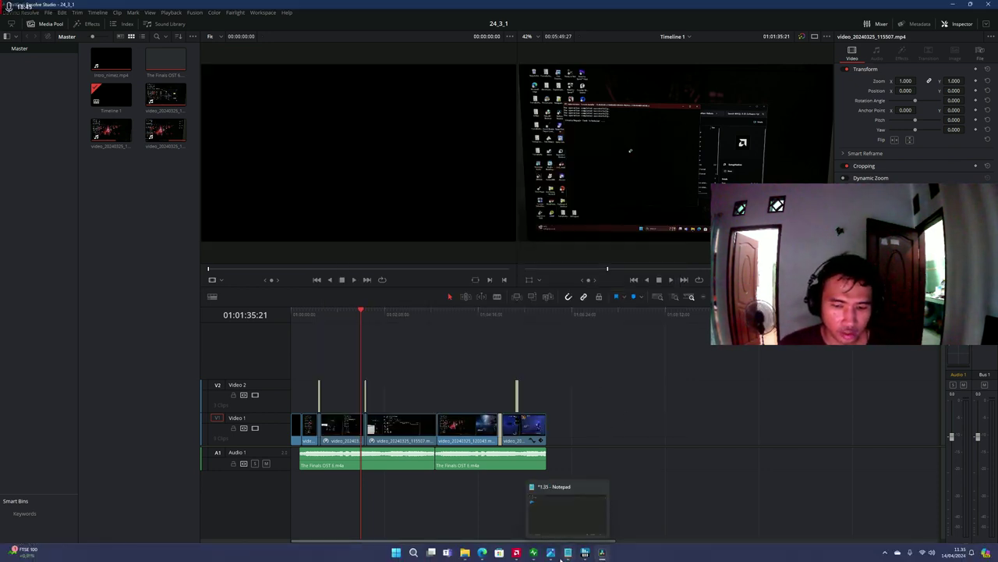
pyautogui.click(567, 553)
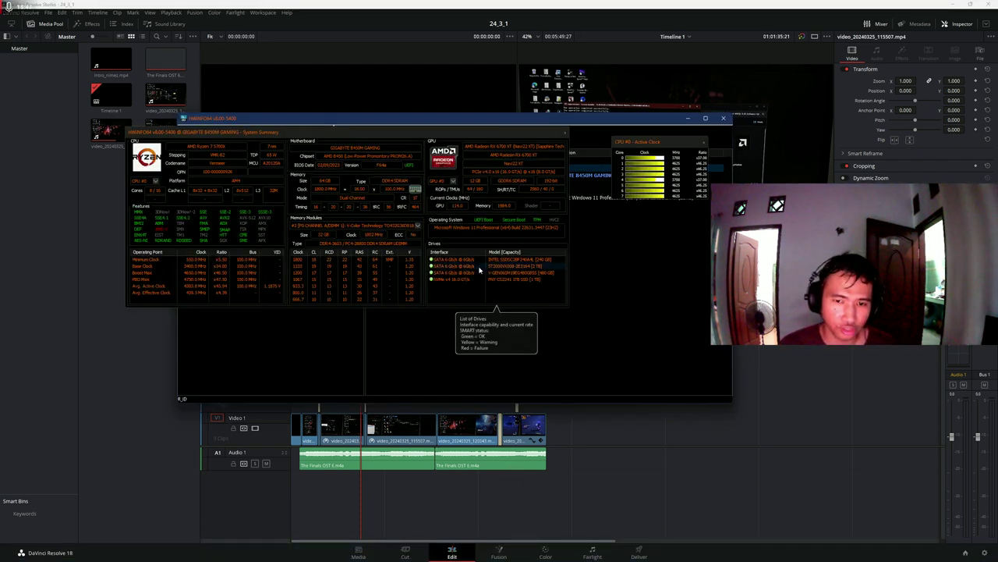
pyautogui.click(468, 269)
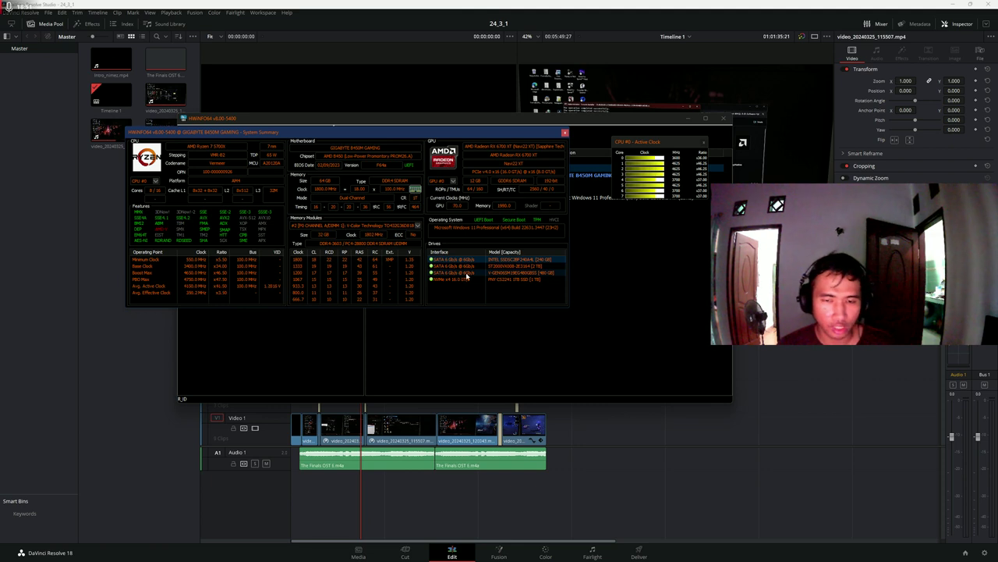
# Review each Drives list entry: Intel SSD, ST2000 disk, V-GEN SATA and NVMe drive.
pyautogui.press('Down')
pyautogui.press('Down')
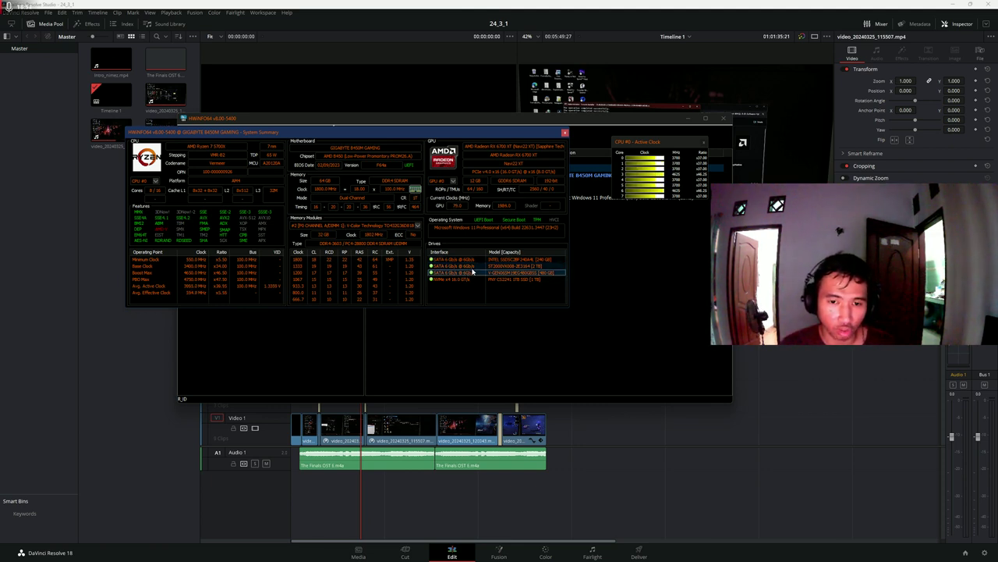
pyautogui.click(476, 259)
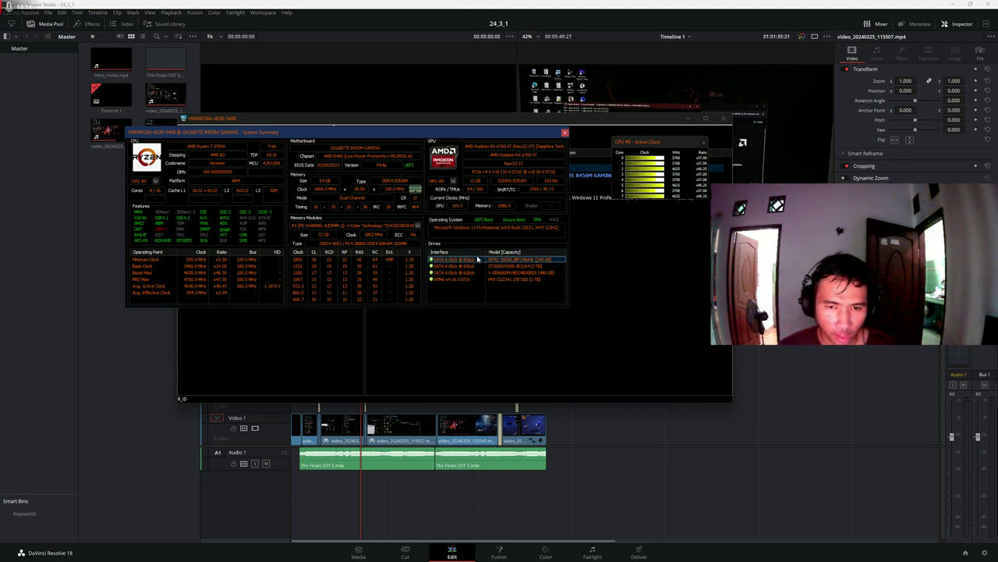
pyautogui.click(476, 266)
pyautogui.click(476, 280)
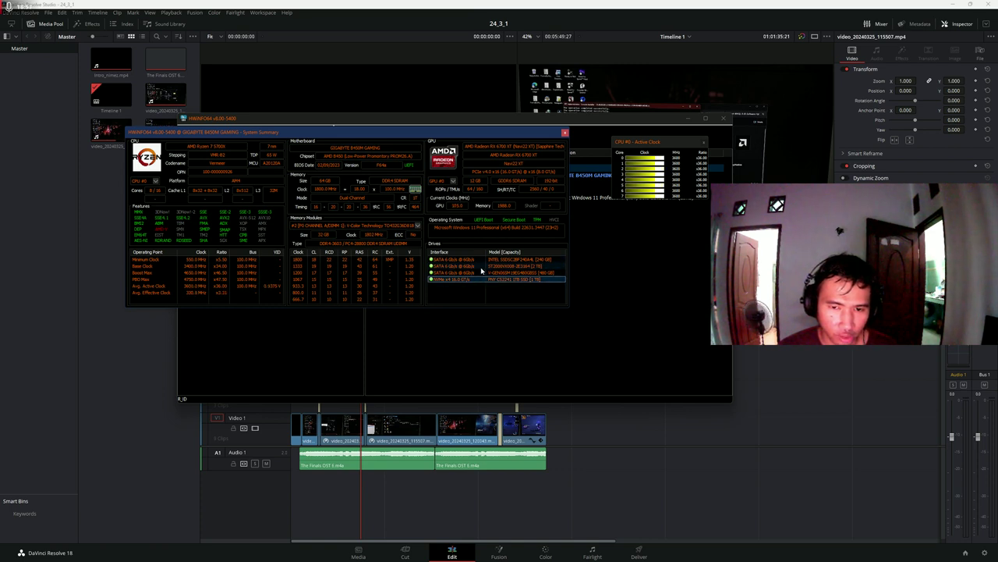
pyautogui.click(470, 273)
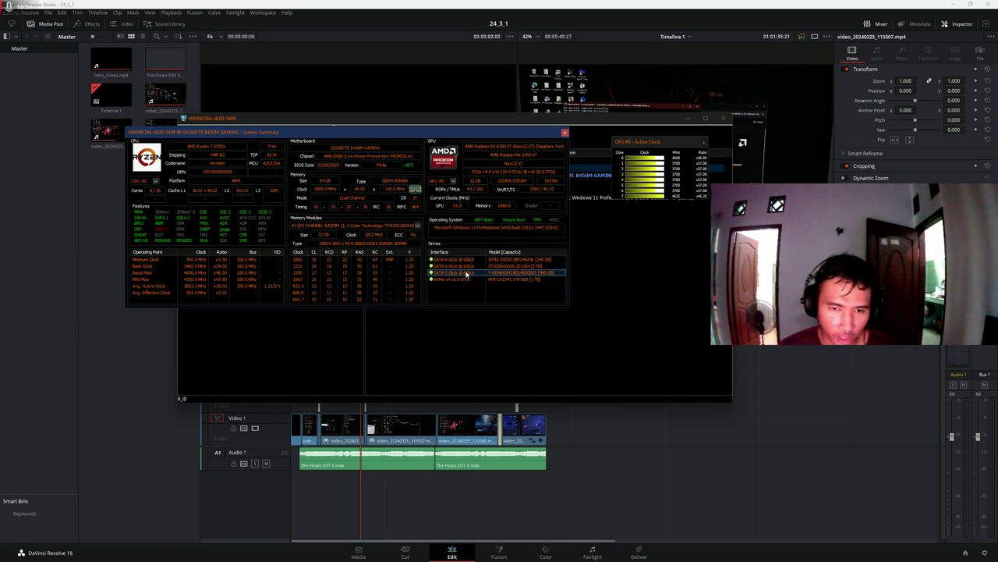
pyautogui.click(472, 280)
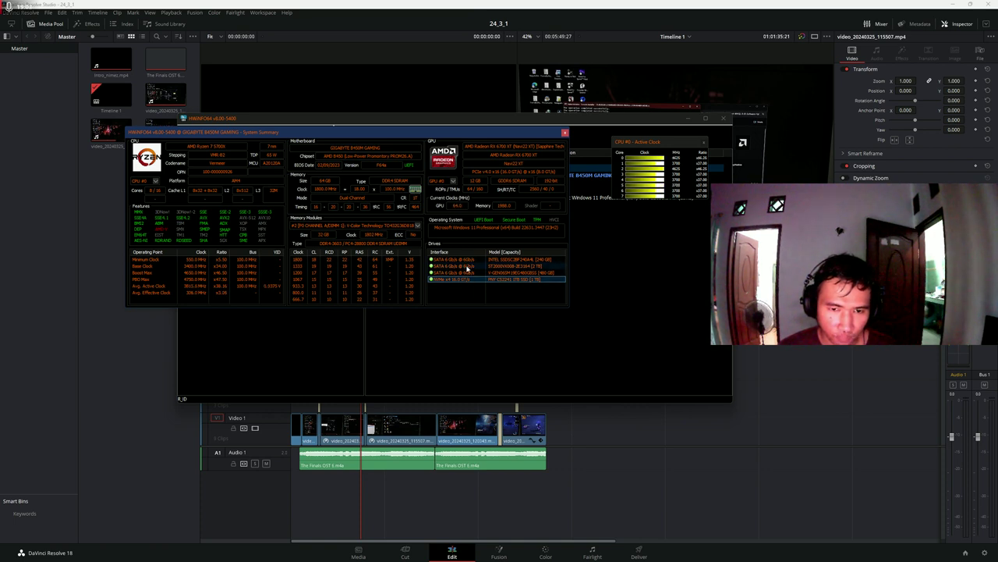
pyautogui.click(466, 266)
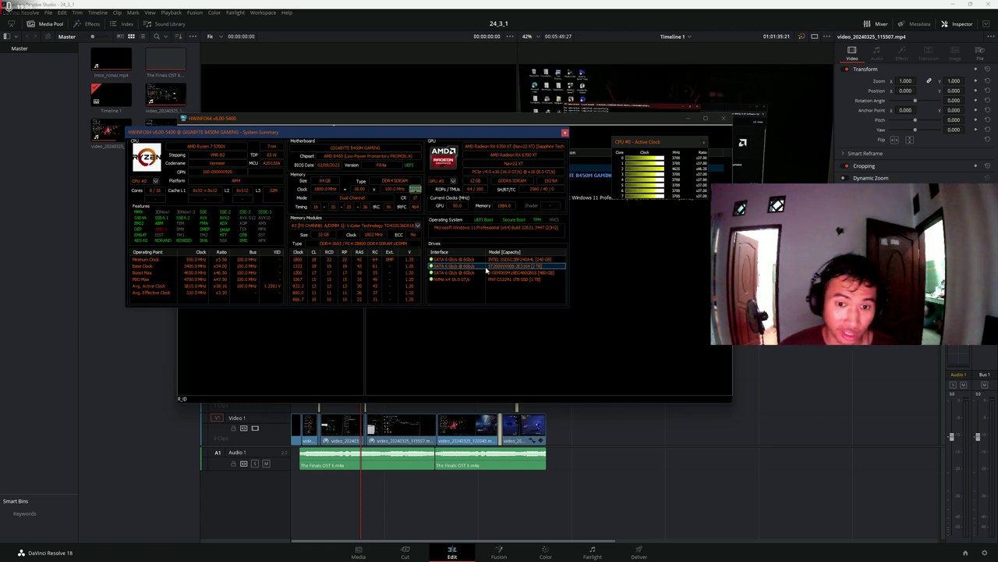
pyautogui.click(472, 261)
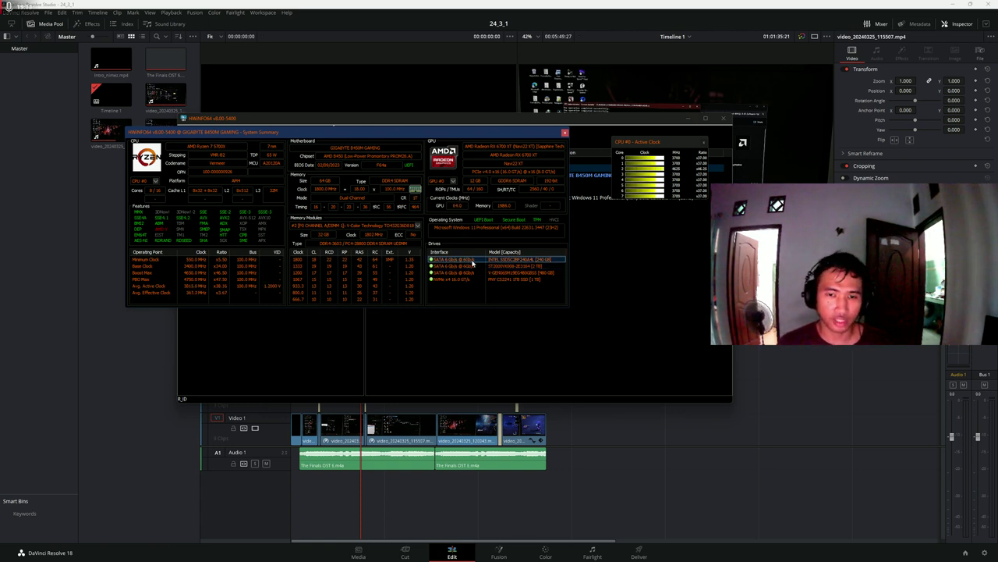
pyautogui.click(539, 273)
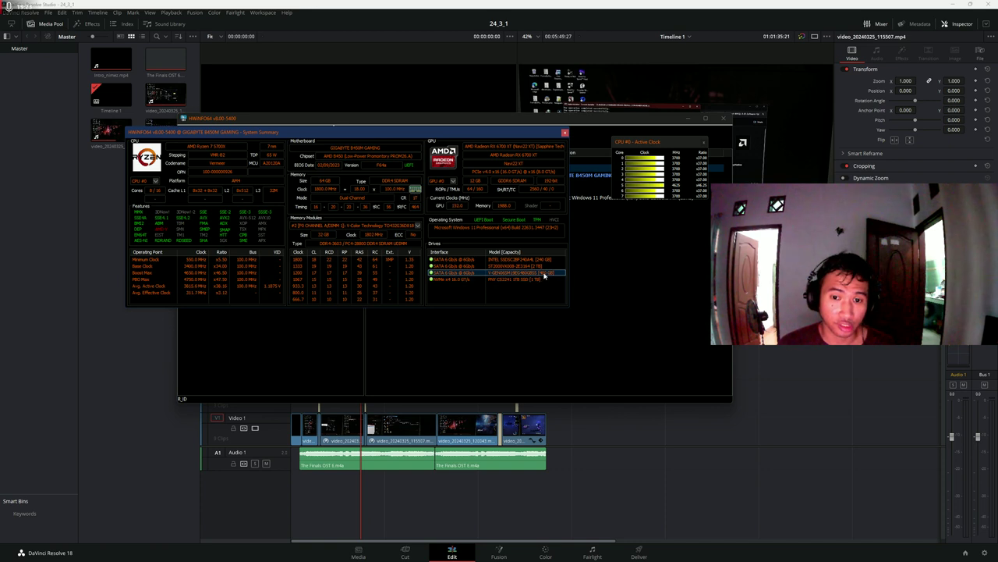
pyautogui.click(546, 260)
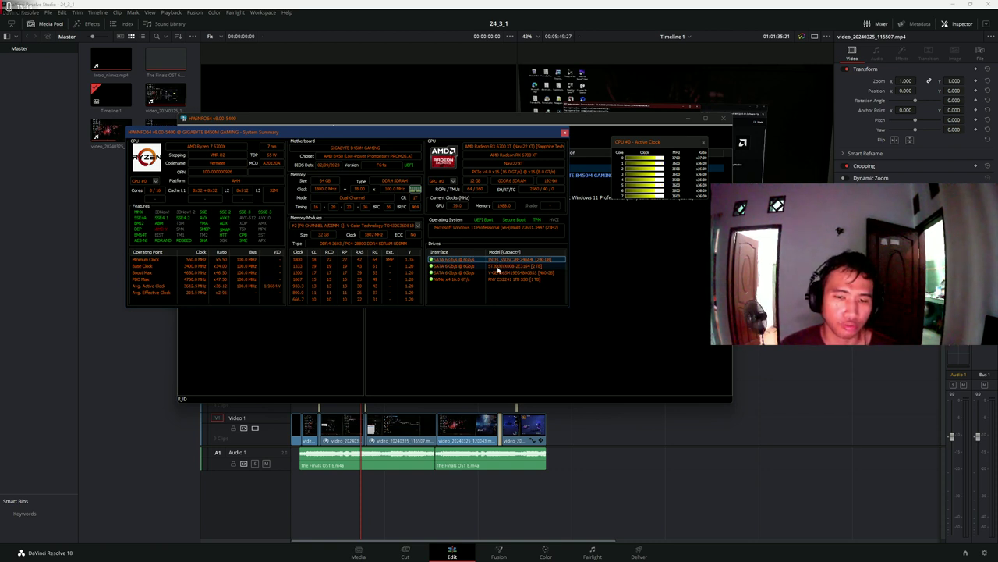
pyautogui.click(500, 268)
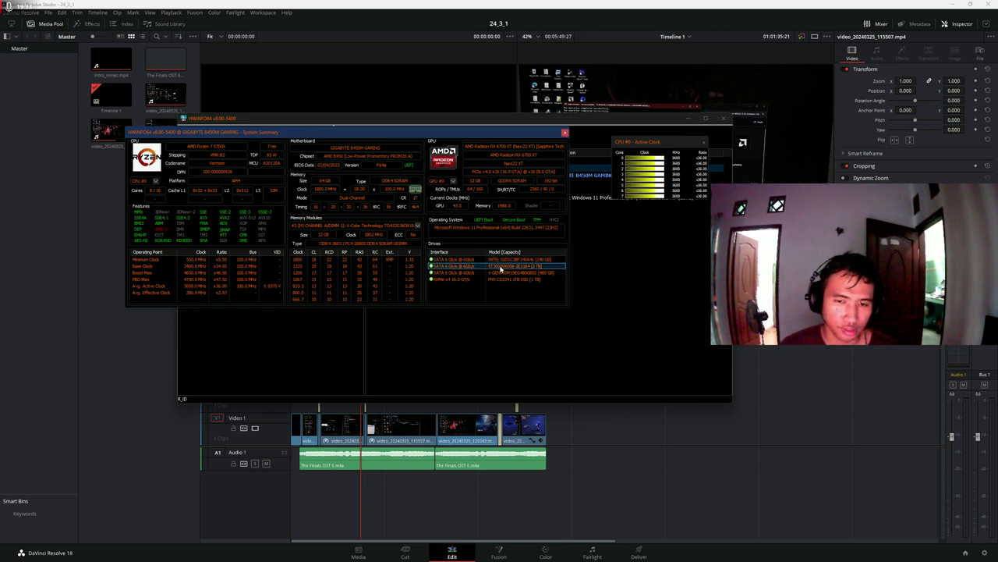
# Step back and forth between the SATA drives and the NVMe drive in the Drives list.
pyautogui.click(478, 273)
pyautogui.click(472, 279)
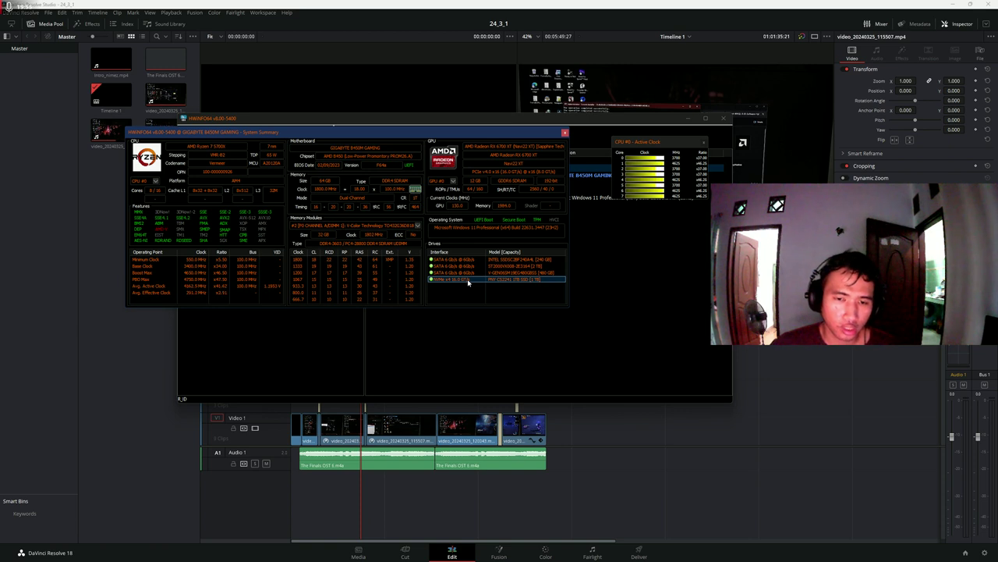
pyautogui.click(477, 259)
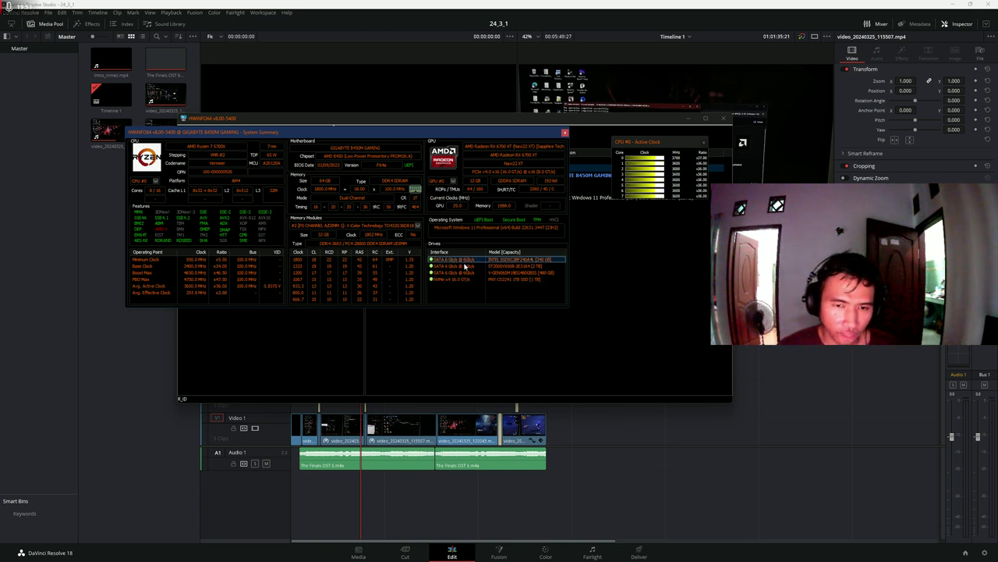
pyautogui.press('Down')
pyautogui.press('Down')
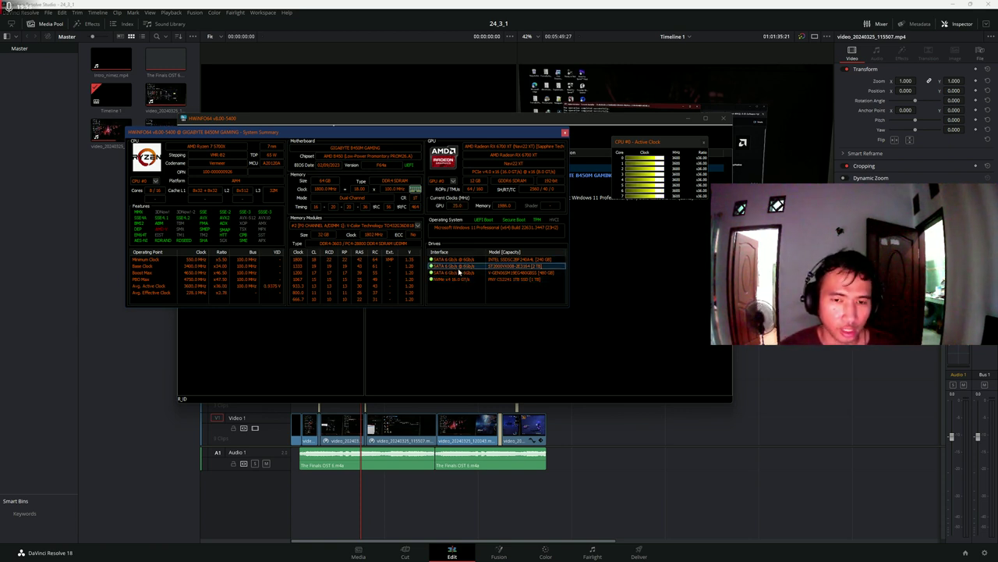
pyautogui.press('Up')
pyautogui.press('Down')
pyautogui.press('Down')
pyautogui.press('Up')
pyautogui.press('Up')
pyautogui.press('Up')
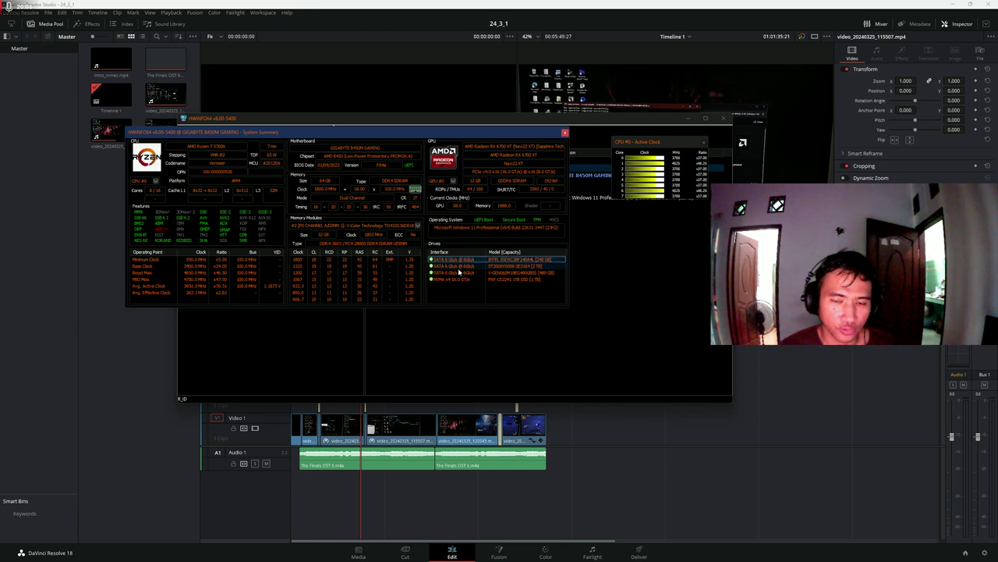
pyautogui.press('Down')
pyautogui.press('Down')
pyautogui.press('Up')
pyautogui.press('Up')
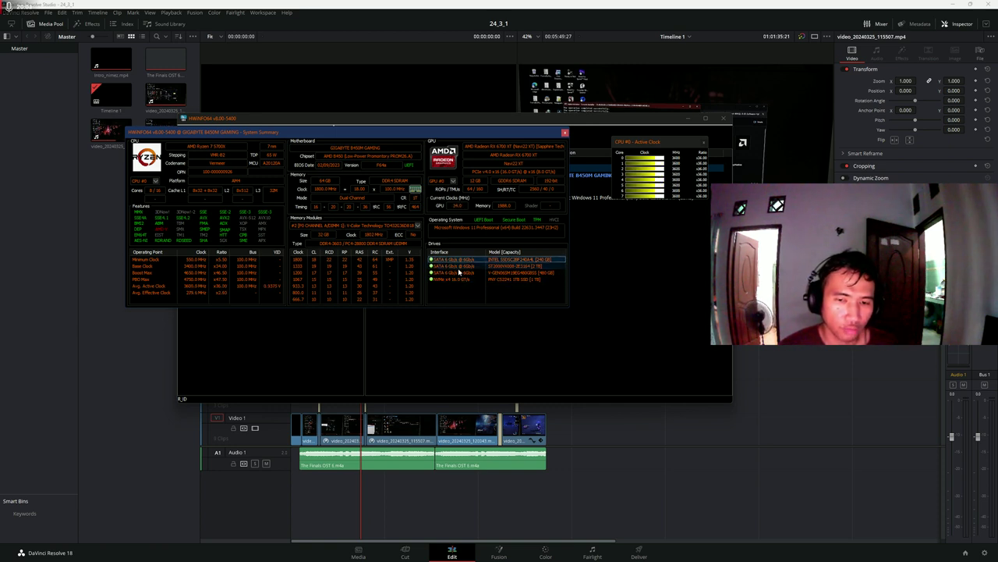
pyautogui.press('Down')
pyautogui.press('Down')
pyautogui.press('Down')
pyautogui.press('Up')
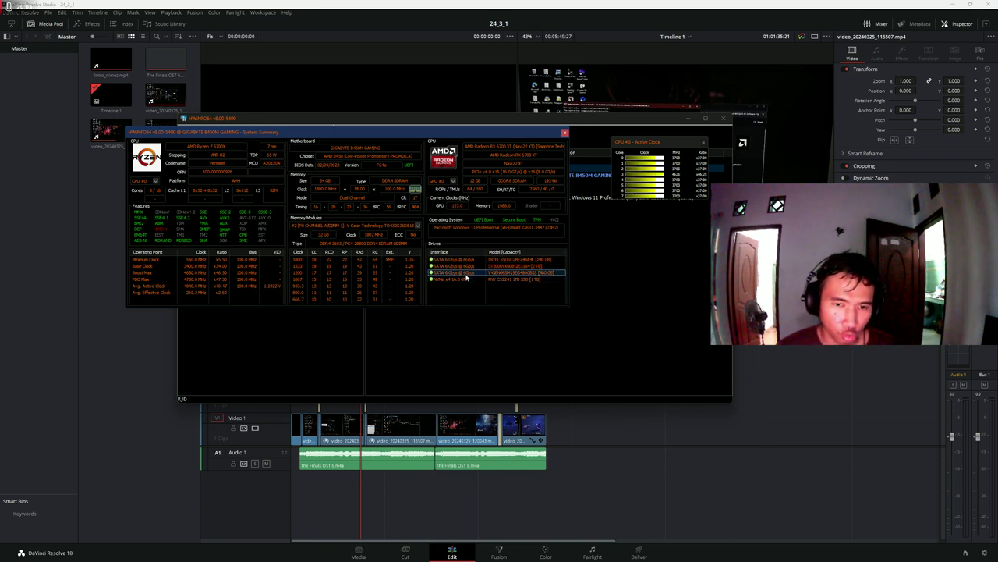
pyautogui.press('Down')
pyautogui.press('Up')
pyautogui.press('Down')
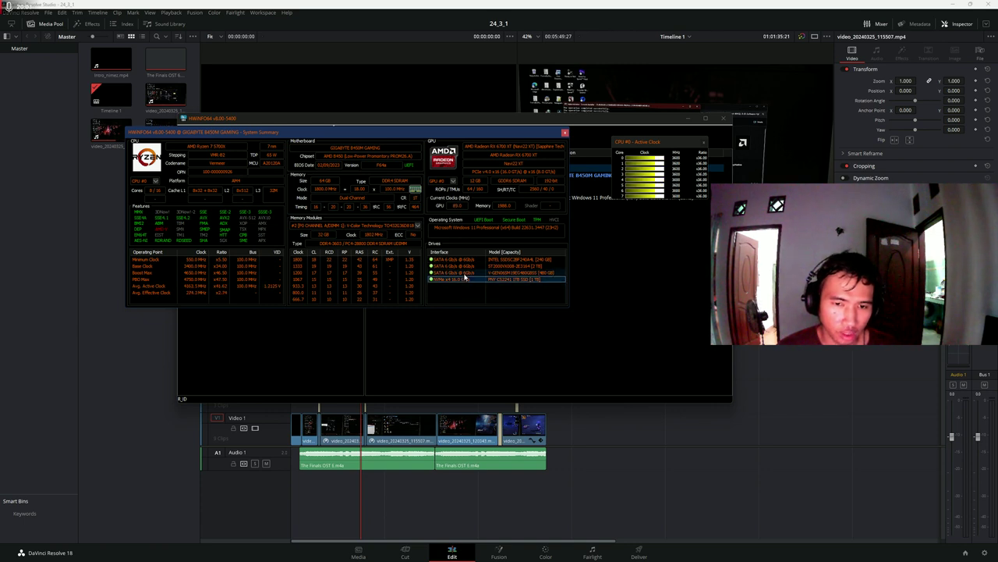
pyautogui.press('Up')
pyautogui.press('Up')
pyautogui.press('Up')
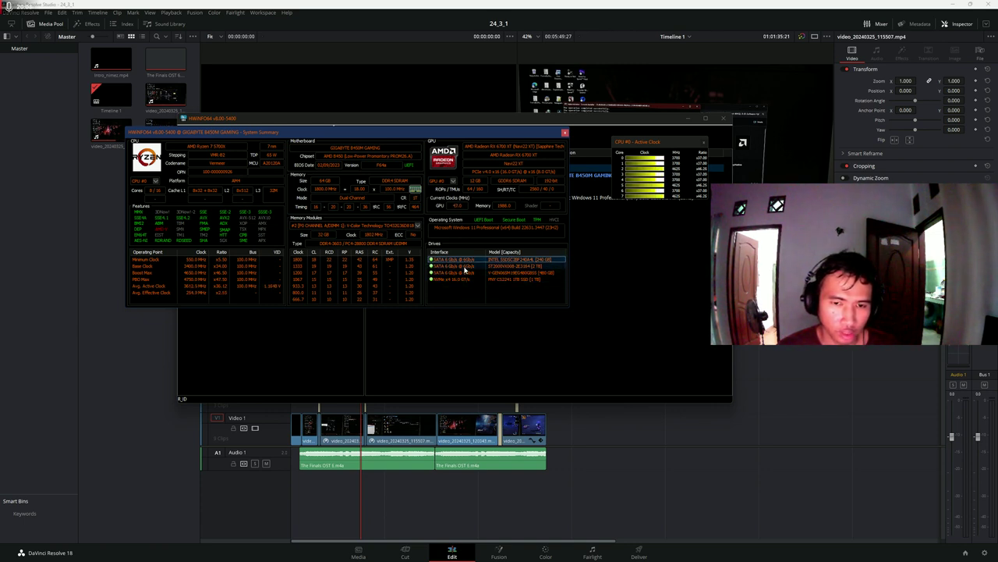
pyautogui.press('Down')
pyautogui.press('Up')
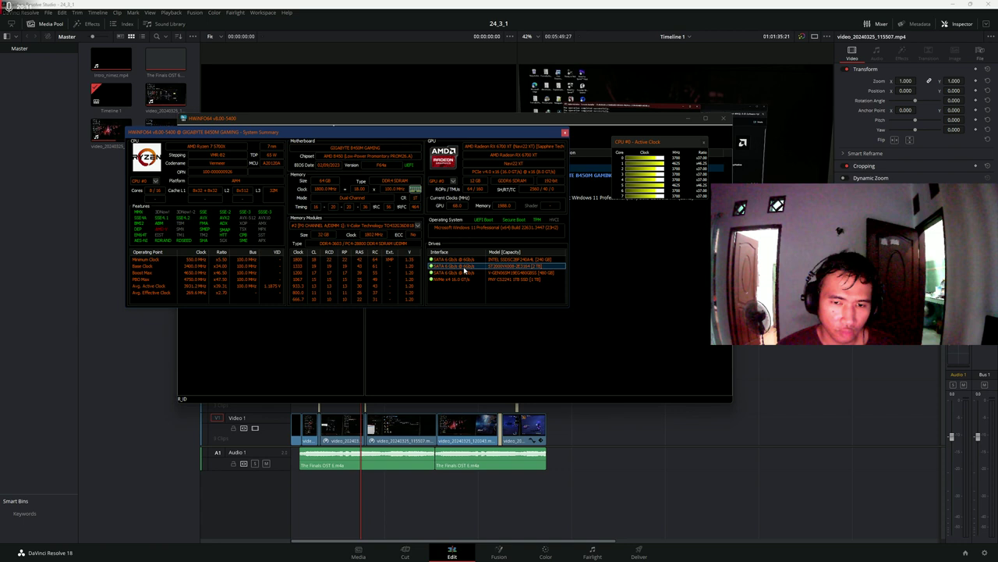
# Select the INTEL SSD, V-GEN and PNY CS2241 entries, then bring File Explorer forward.
pyautogui.click(462, 261)
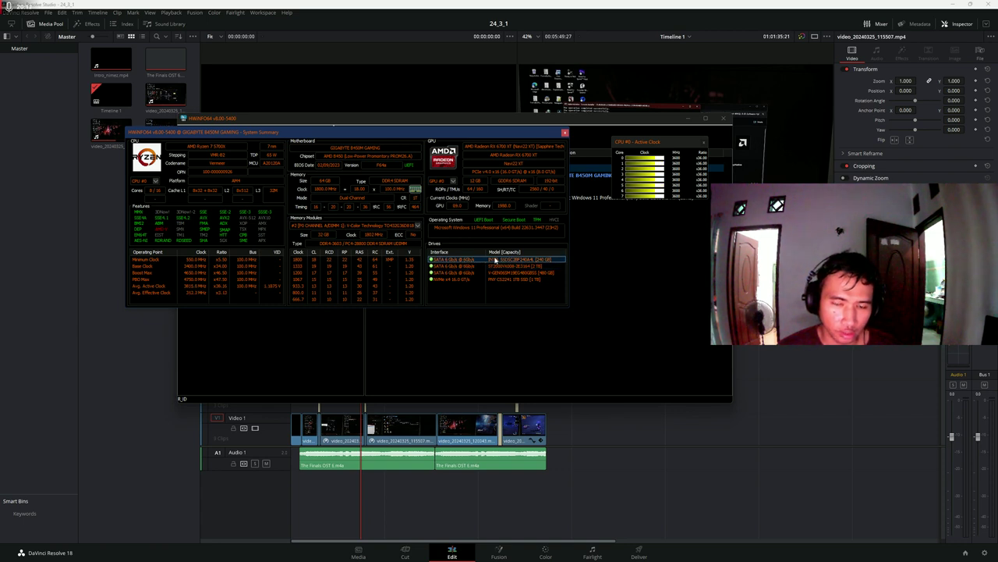
pyautogui.click(469, 272)
pyautogui.click(467, 280)
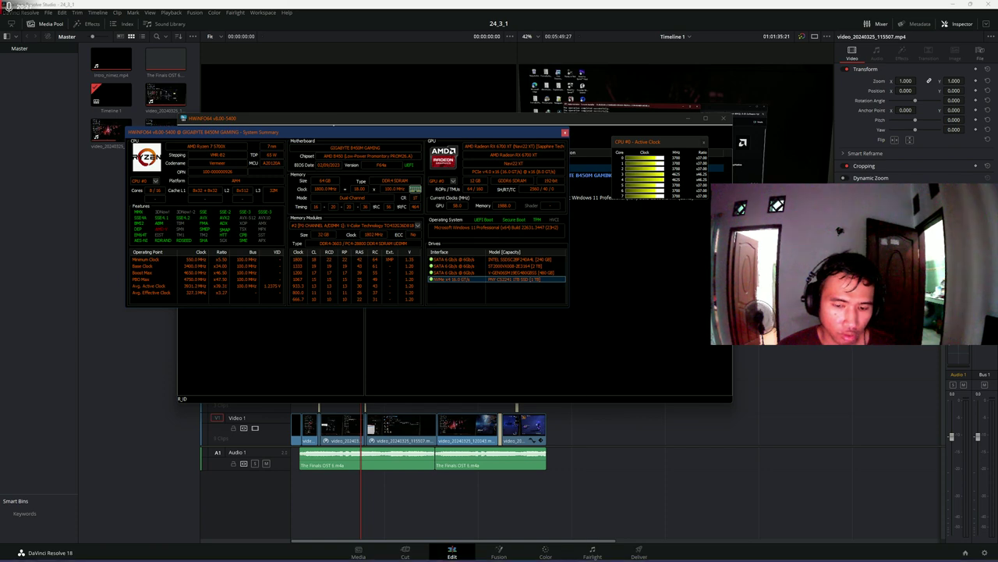
pyautogui.click(467, 554)
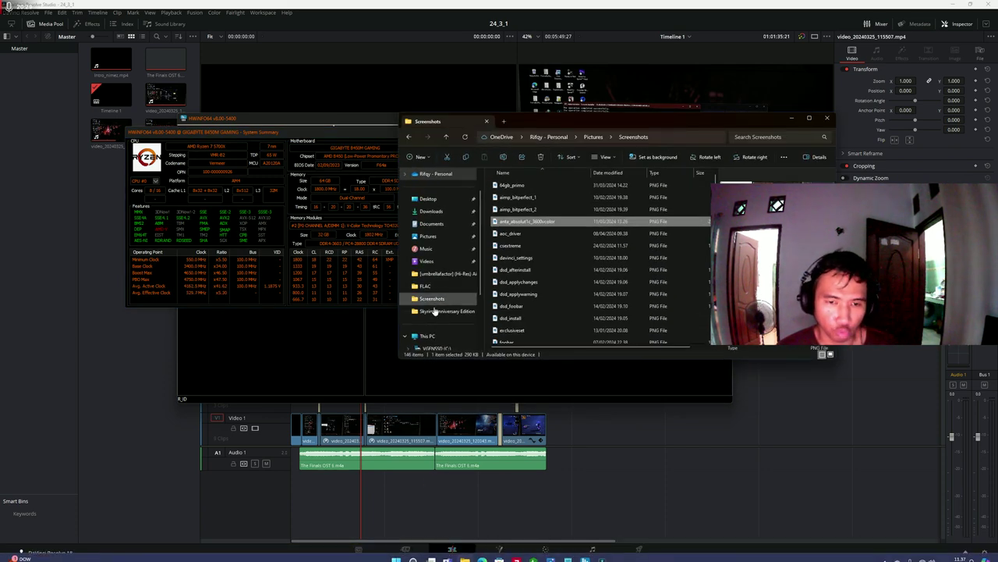
# View the four drives under This PC in File Explorer, then close the window.
pyautogui.click(426, 335)
pyautogui.moveTo(639, 121); pyautogui.dragTo(442, 103)
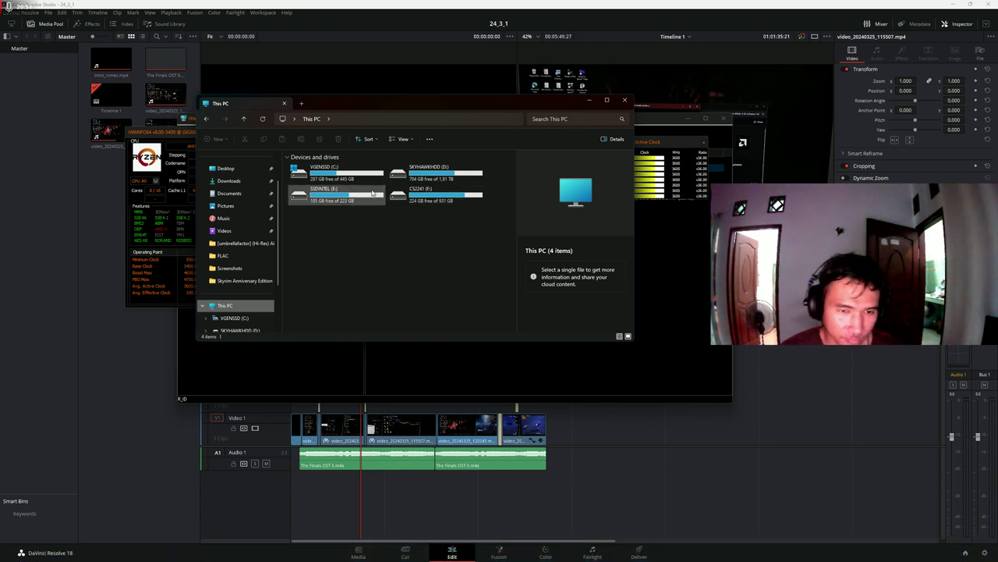
pyautogui.click(624, 100)
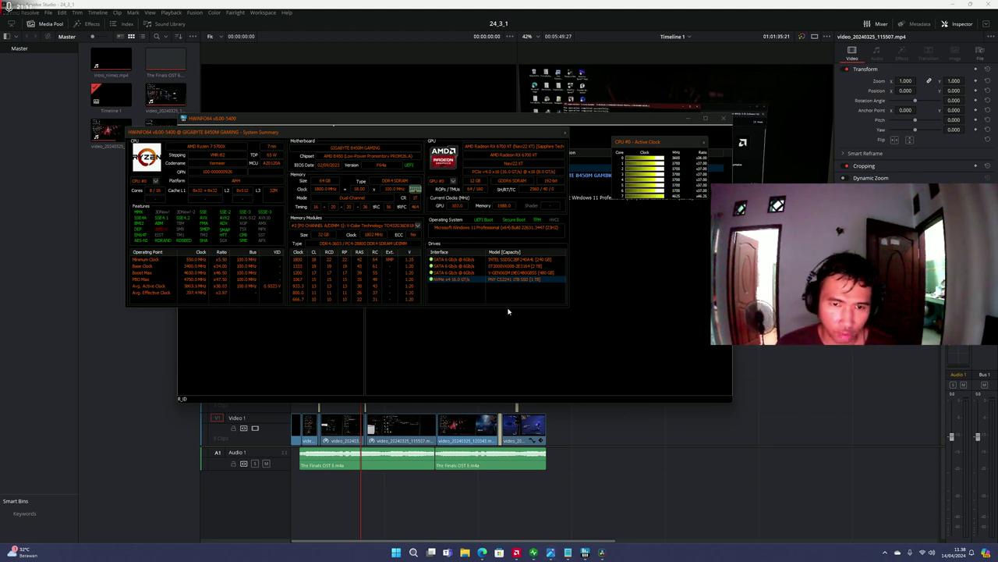
# Reveal the hidden tray icons above the taskbar.
pyautogui.click(885, 552)
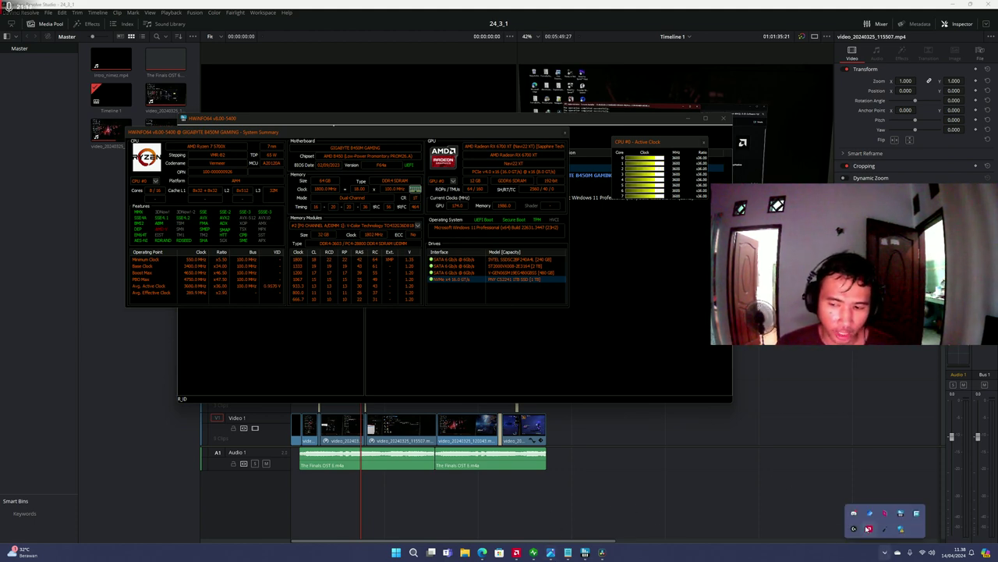
# Open AMD Software: Adrenalin Edition from the tray and browse its Gaming and System pages.
pyautogui.click(870, 529)
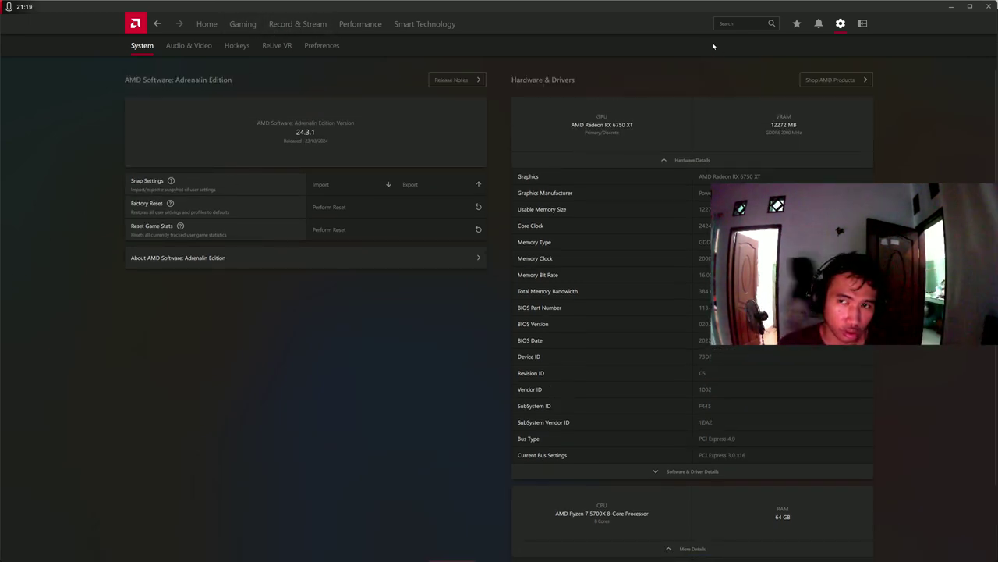
pyautogui.click(242, 23)
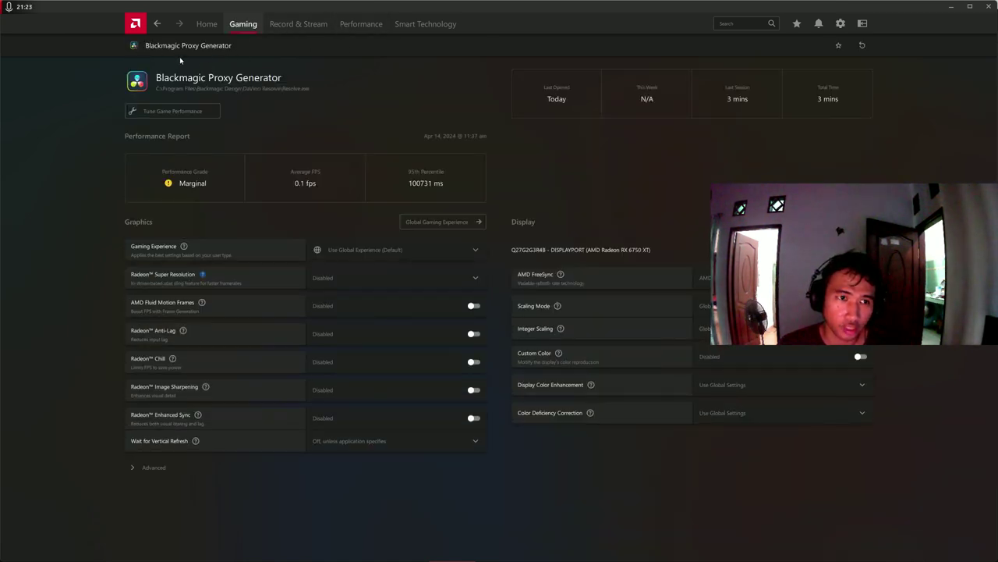
pyautogui.click(840, 24)
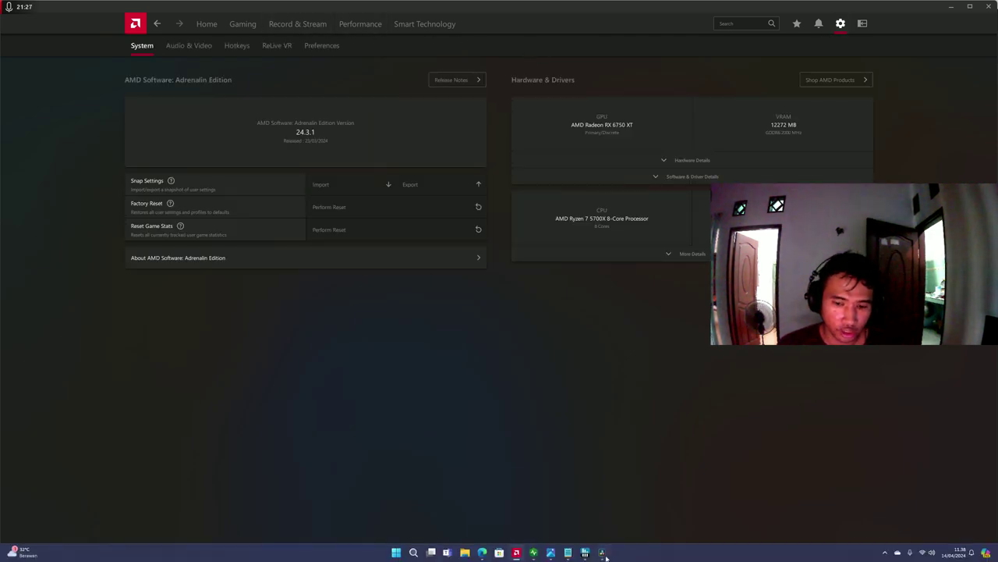
pyautogui.click(602, 552)
pyautogui.hotkey('alt', 'Tab')
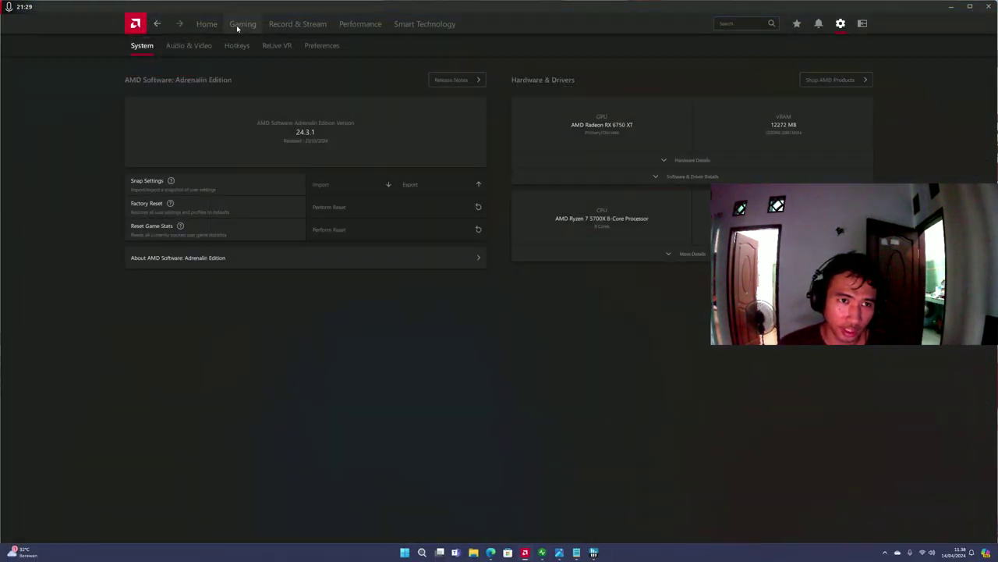
# Show Gaming > Display settings: FreeSync enabled, 10 bpc colour depth, RGB 4:4:4 Full RGB.
pyautogui.click(239, 24)
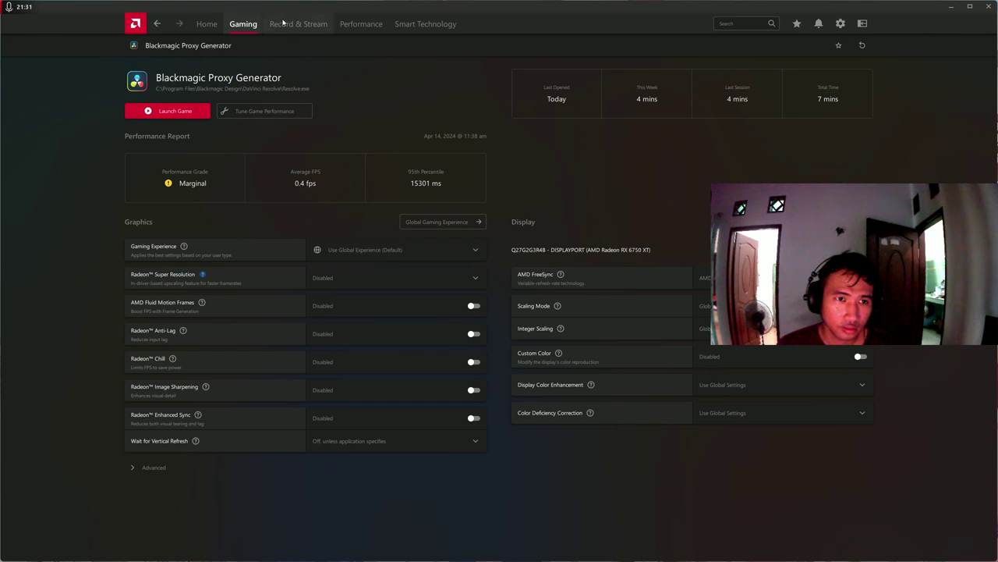
pyautogui.click(298, 25)
pyautogui.click(243, 24)
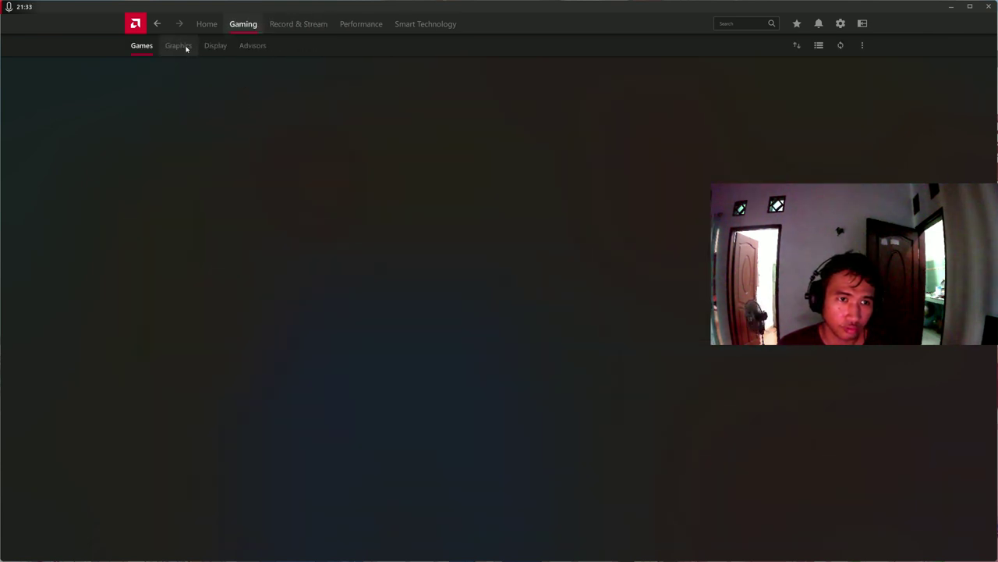
pyautogui.click(215, 46)
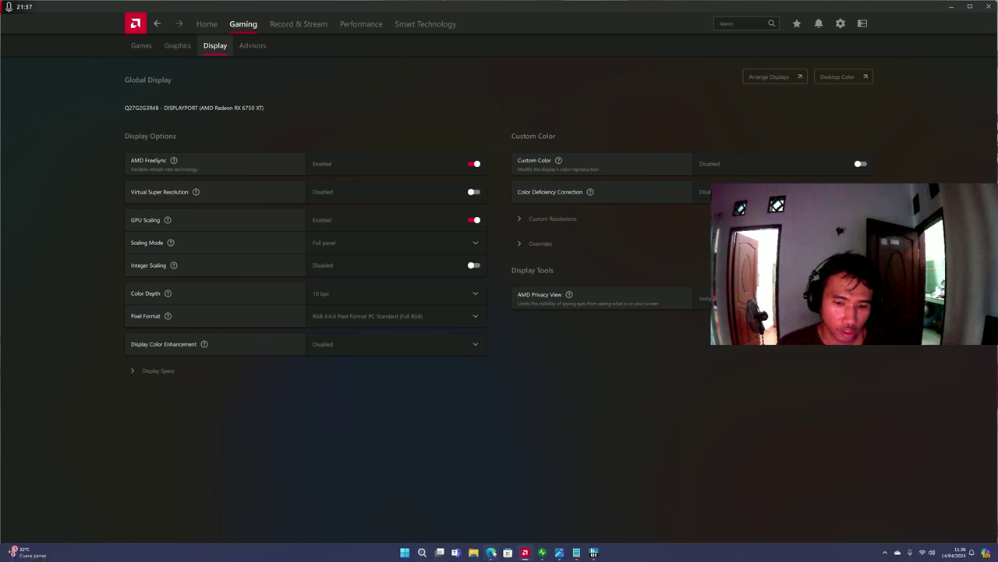
# Search Google for 'AOC Q27G2SD' and open AOC's Q27G2S/D product page.
pyautogui.click(491, 552)
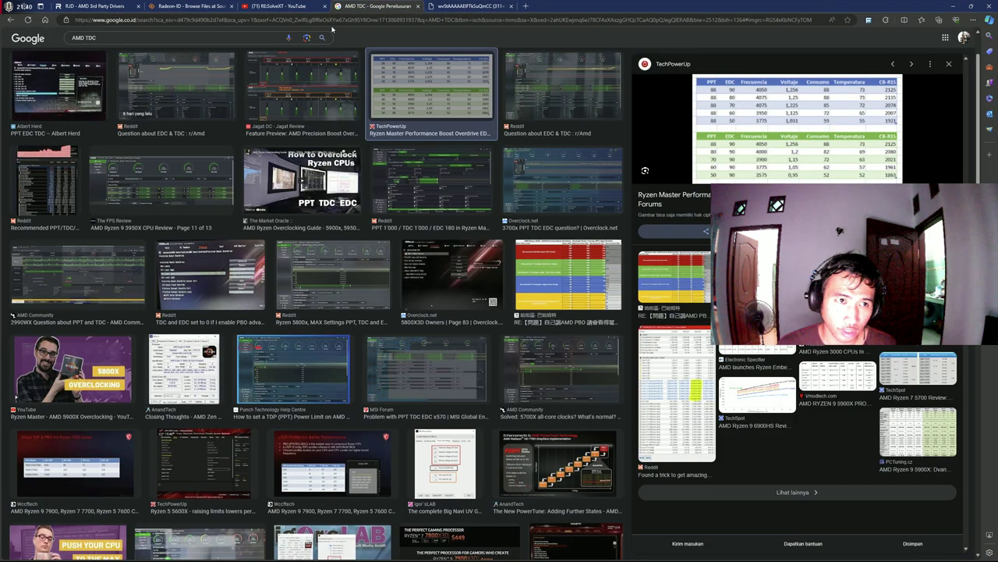
pyautogui.click(332, 29)
pyautogui.hotkey('ctrl', 'a')
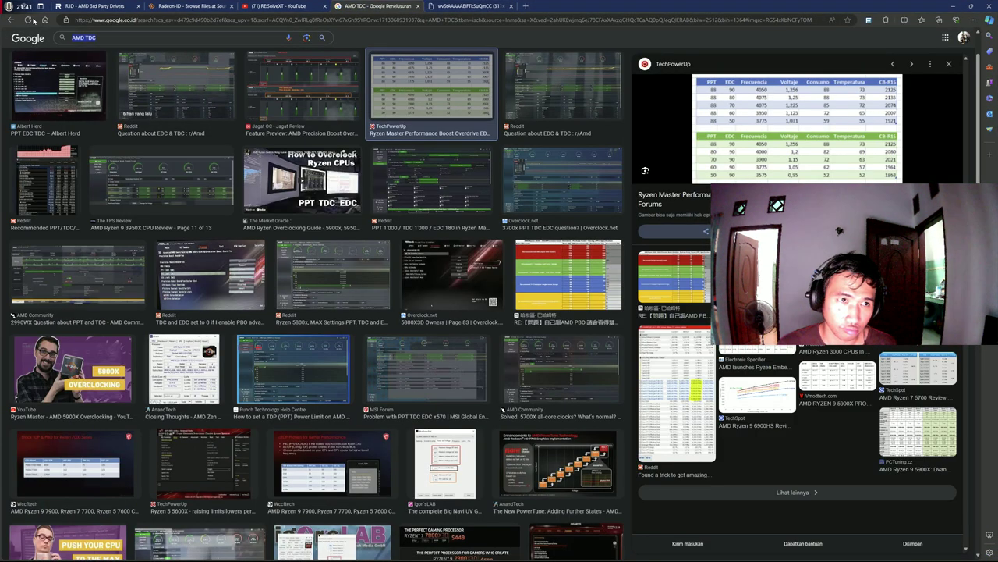
pyautogui.write('AOC Q')
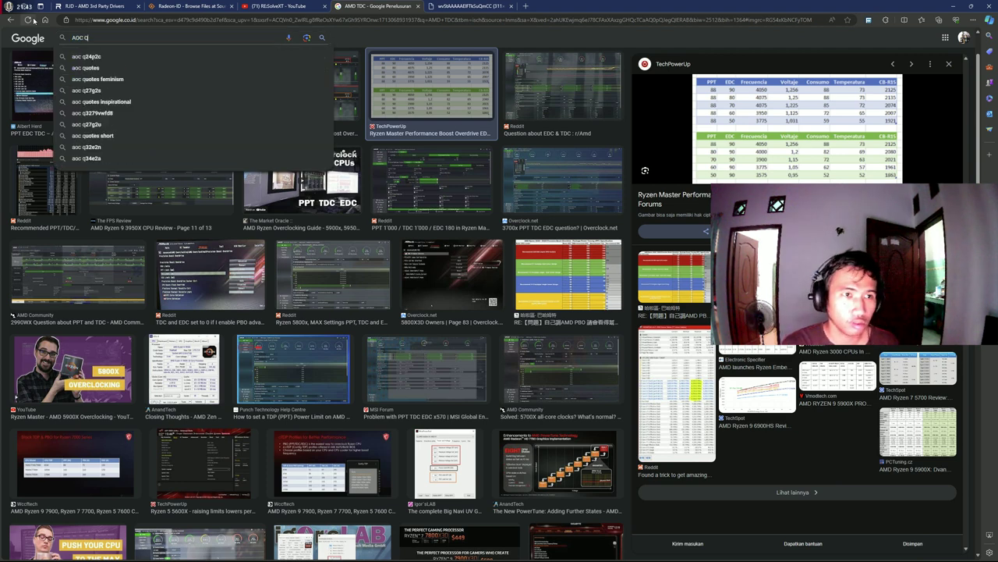
pyautogui.write('27G2SD')
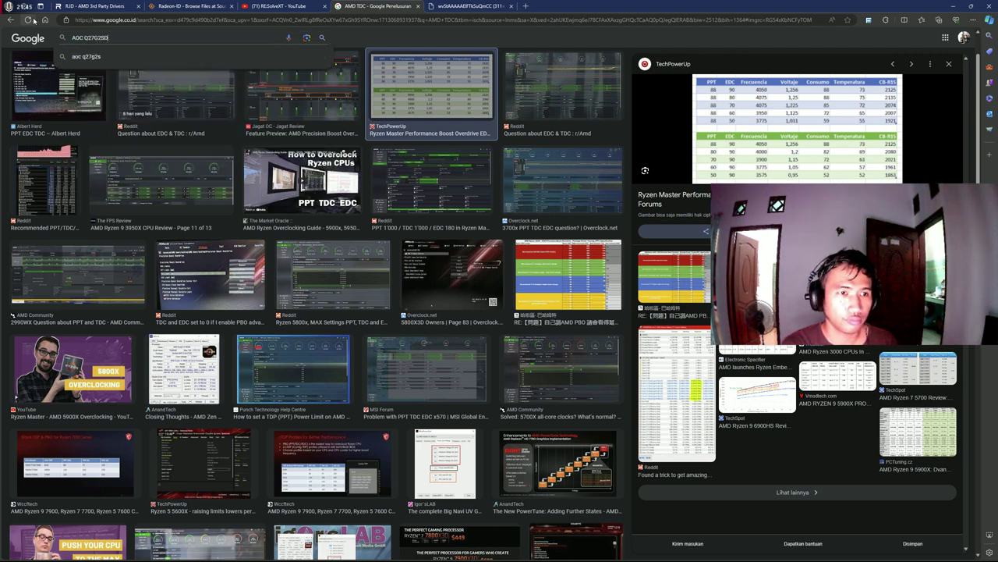
pyautogui.press('Return')
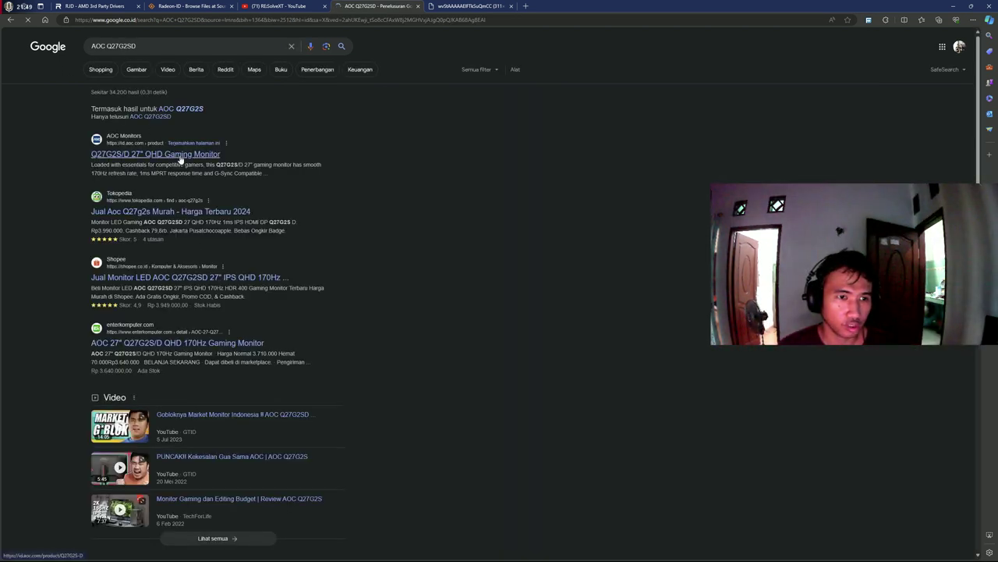
pyautogui.click(176, 156)
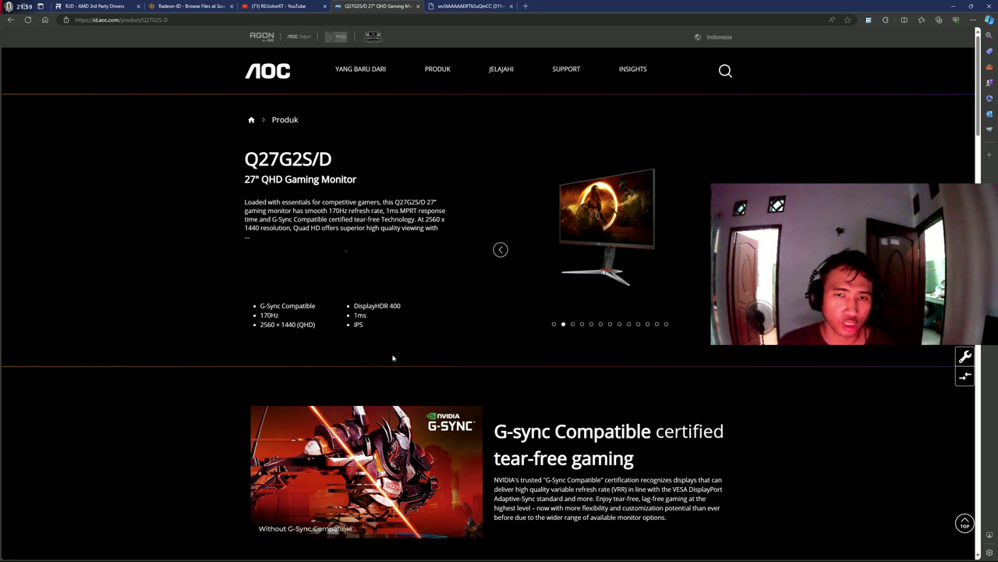
# Scroll the Q27G2S/D page past its G-Sync, 170Hz and 1ms sections, then return to AMD Software.
pyautogui.scroll(-2, 431, 352)
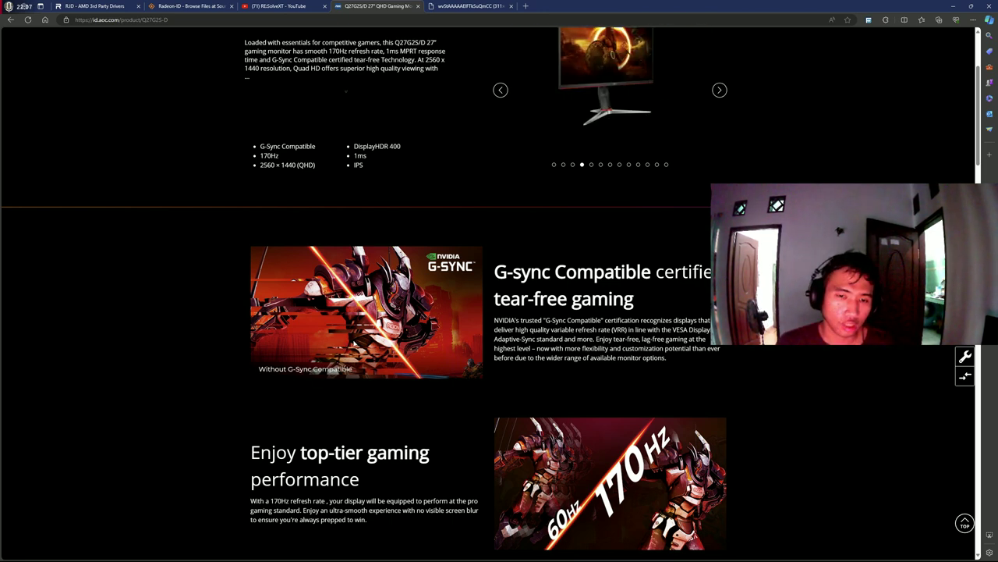
pyautogui.scroll(-2, 346, 91)
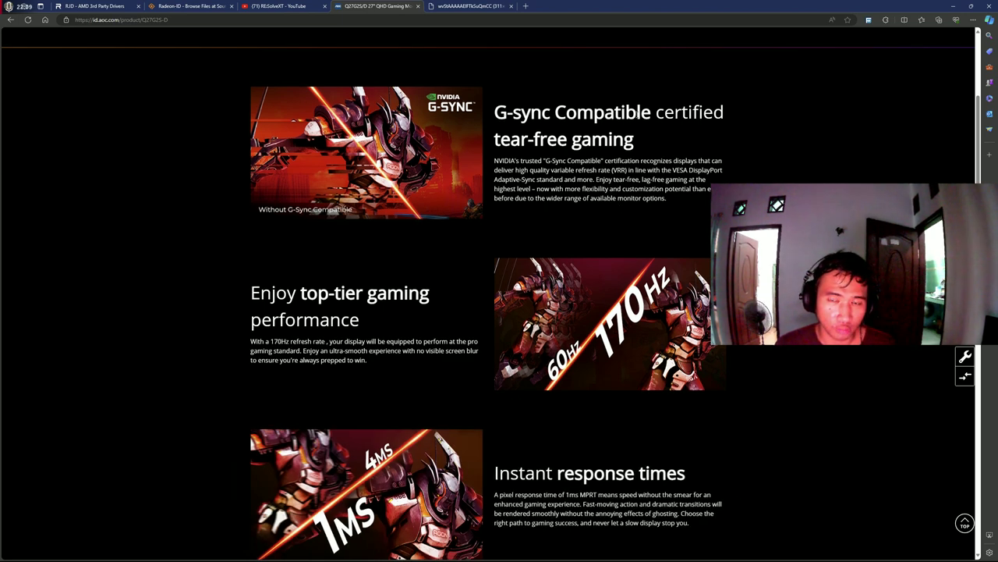
pyautogui.moveTo(829, 559)
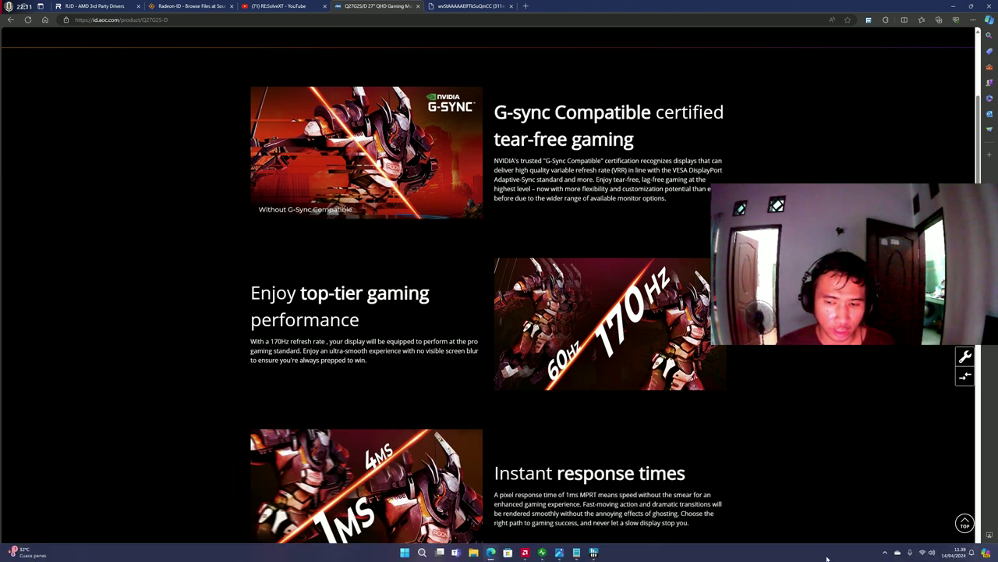
pyautogui.click(556, 552)
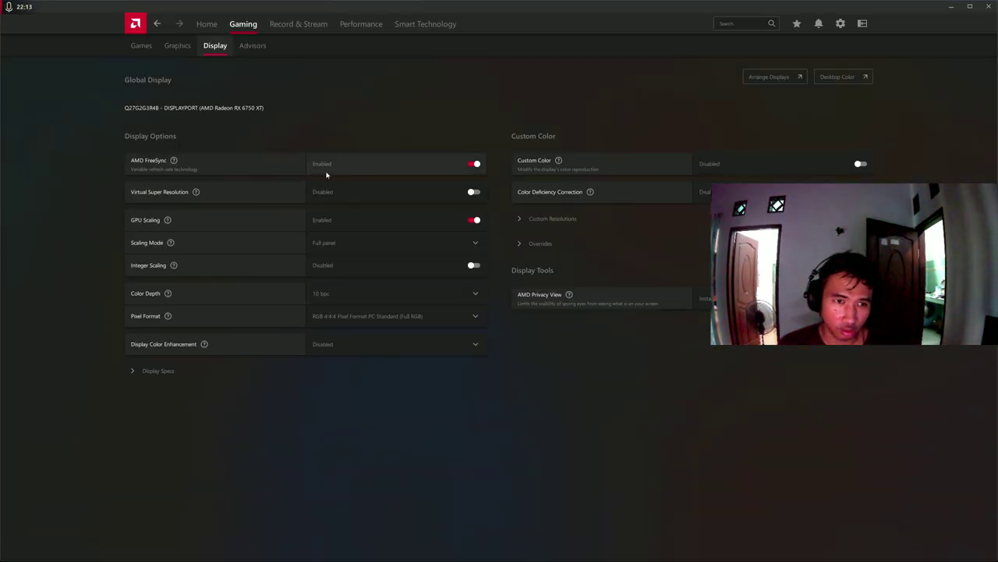
# Expand Display Specs to show the 170.002 Hz refresh and 48–170 Hz FreeSync range.
pyautogui.moveTo(173, 161)
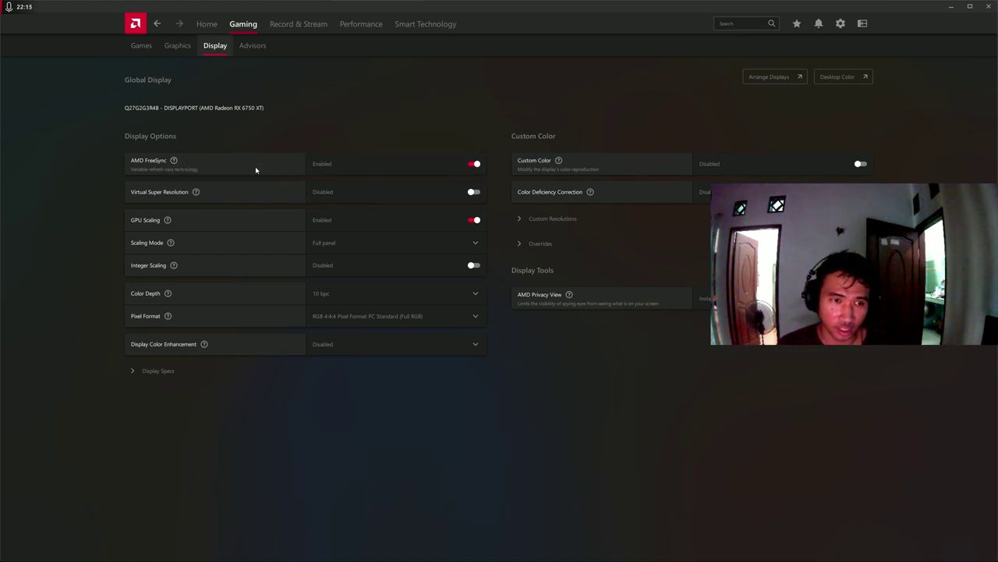
pyautogui.moveTo(696, 558)
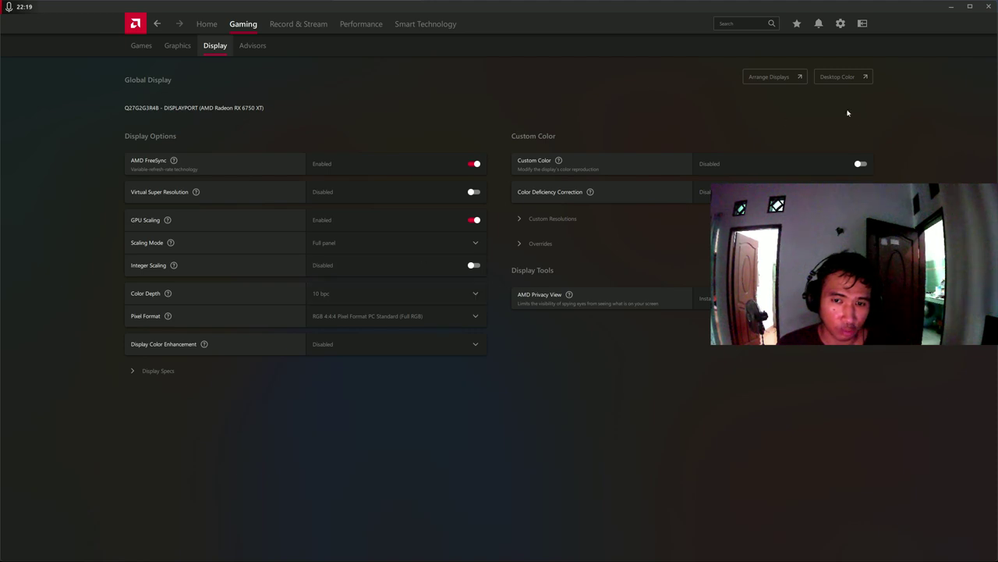
pyautogui.click(152, 372)
pyautogui.scroll(-1, 316, 398)
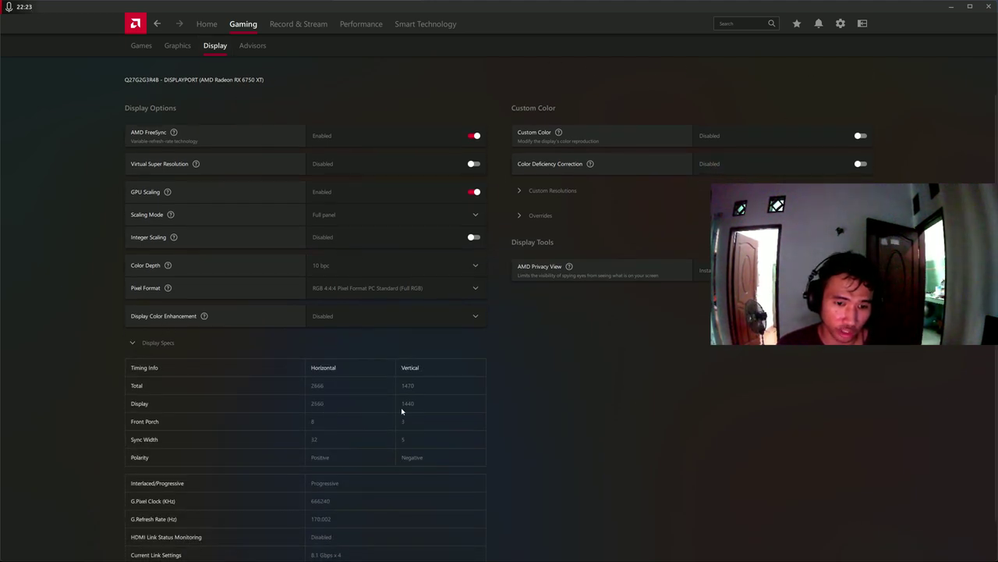
pyautogui.scroll(-2, 375, 444)
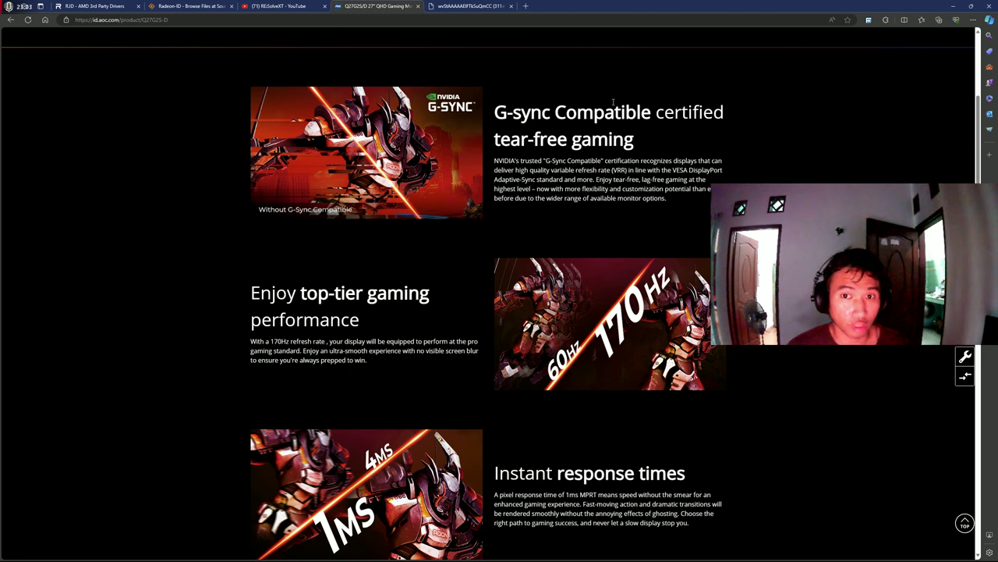
# Highlight 'Q' and 'QHD' in the Q27G2S/D title, close the encoded-name tab, and return to AMD Display settings.
pyautogui.scroll(3, 605, 87)
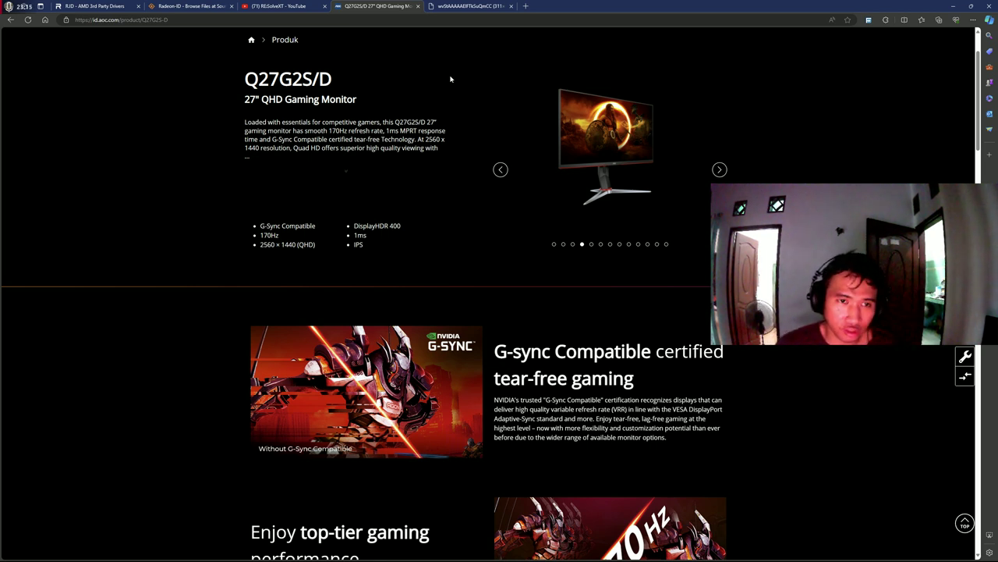
pyautogui.scroll(1, 450, 79)
pyautogui.moveTo(360, 68)
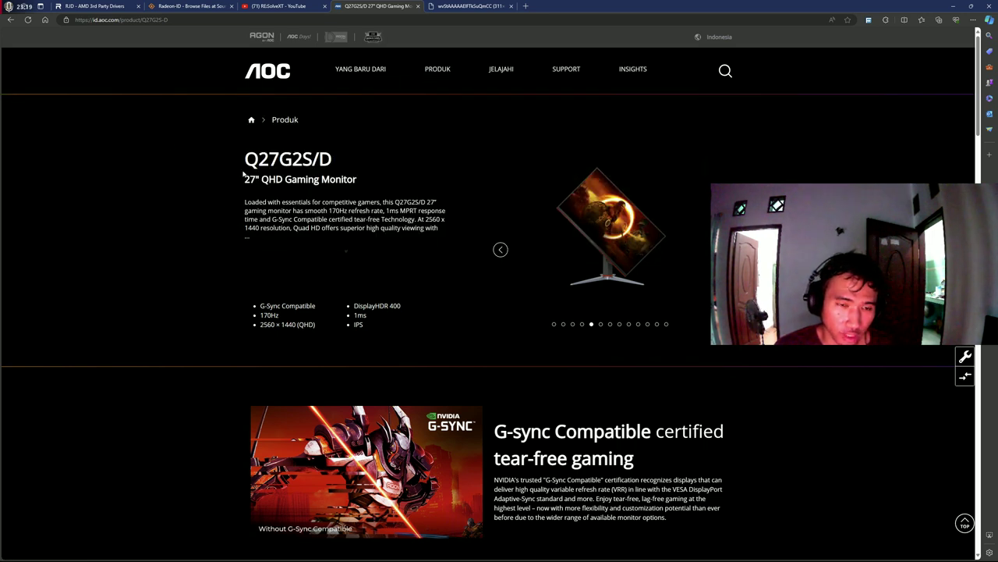
pyautogui.moveTo(243, 161); pyautogui.dragTo(259, 162)
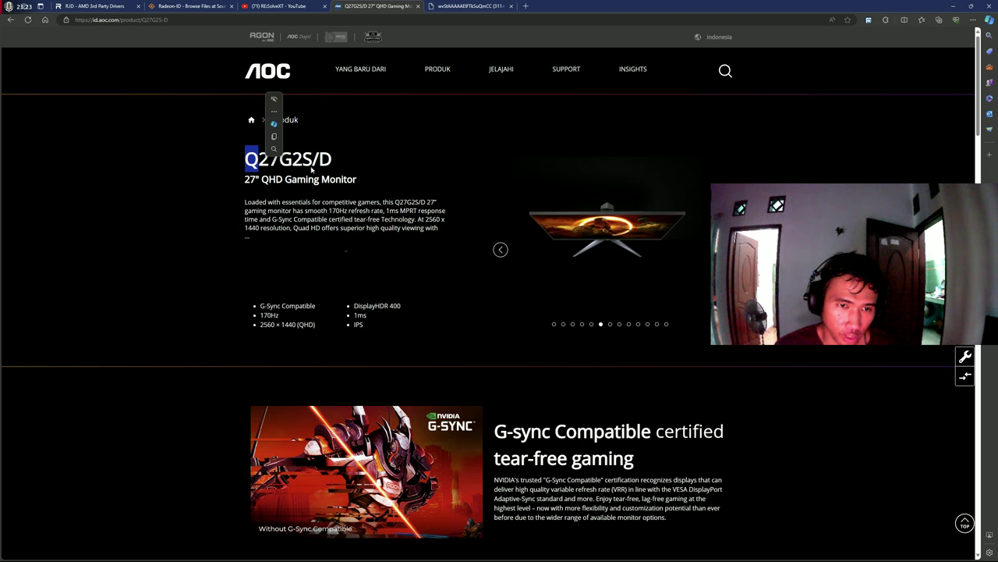
pyautogui.click(318, 191)
pyautogui.moveTo(262, 179); pyautogui.dragTo(284, 182)
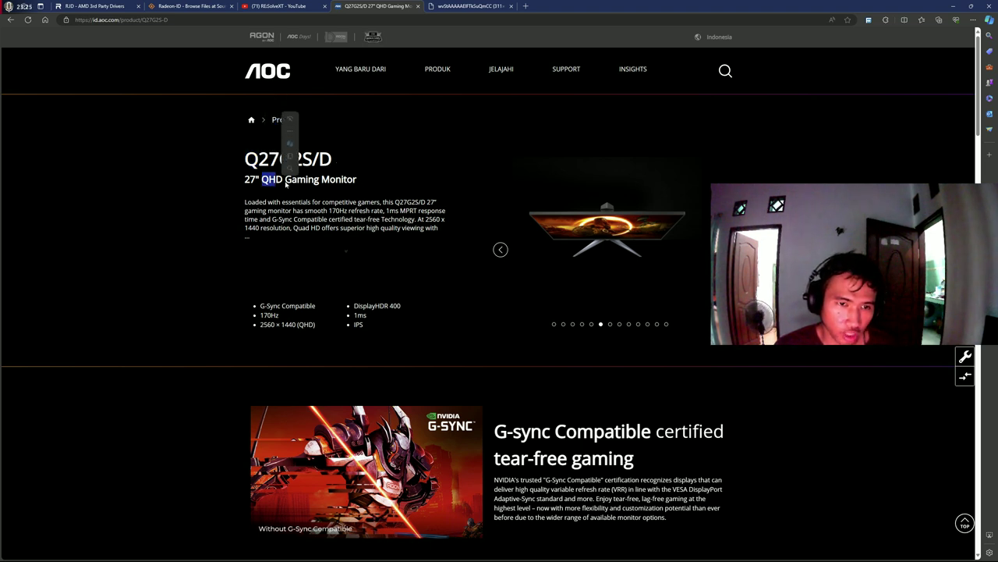
pyautogui.click(367, 186)
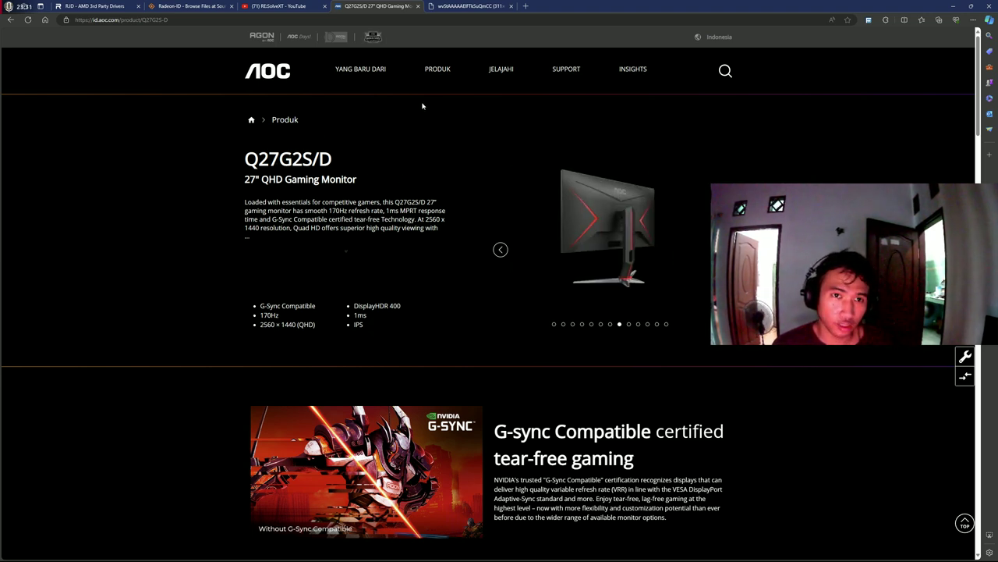
pyautogui.click(511, 6)
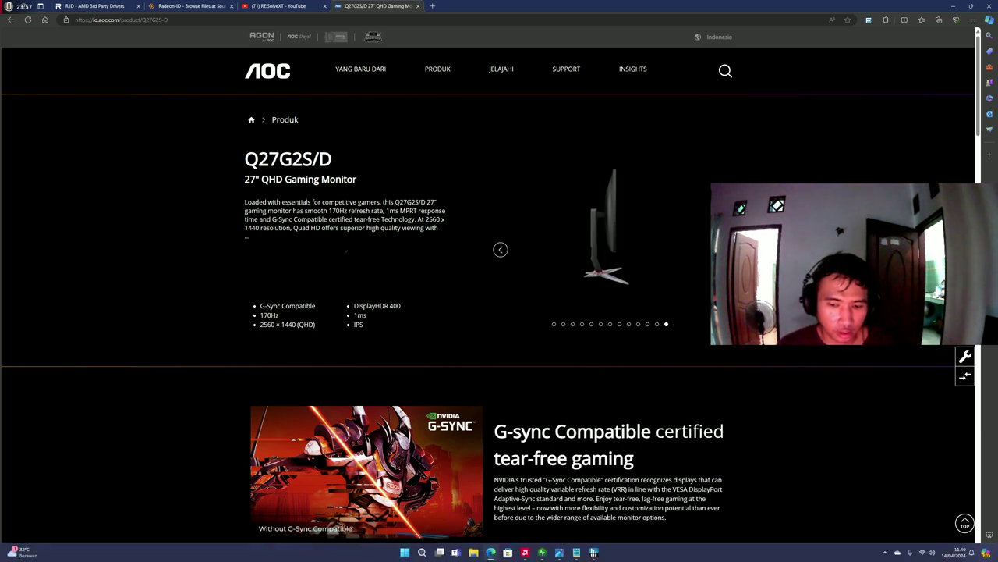
pyautogui.click(525, 553)
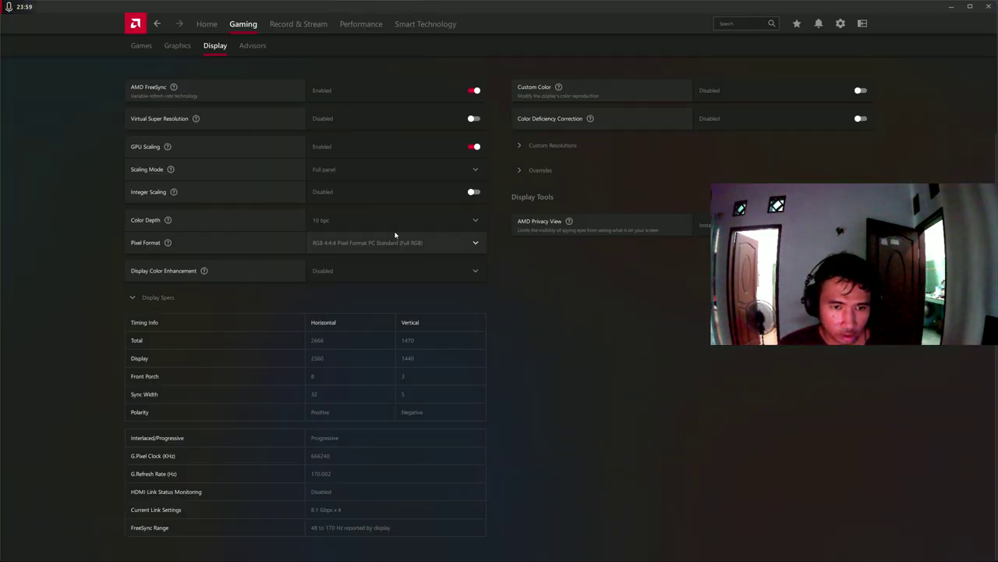
# Check the Color Depth choices, keep 10 bpc, and bring back the AOC Q27G2S/D product page.
pyautogui.click(466, 221)
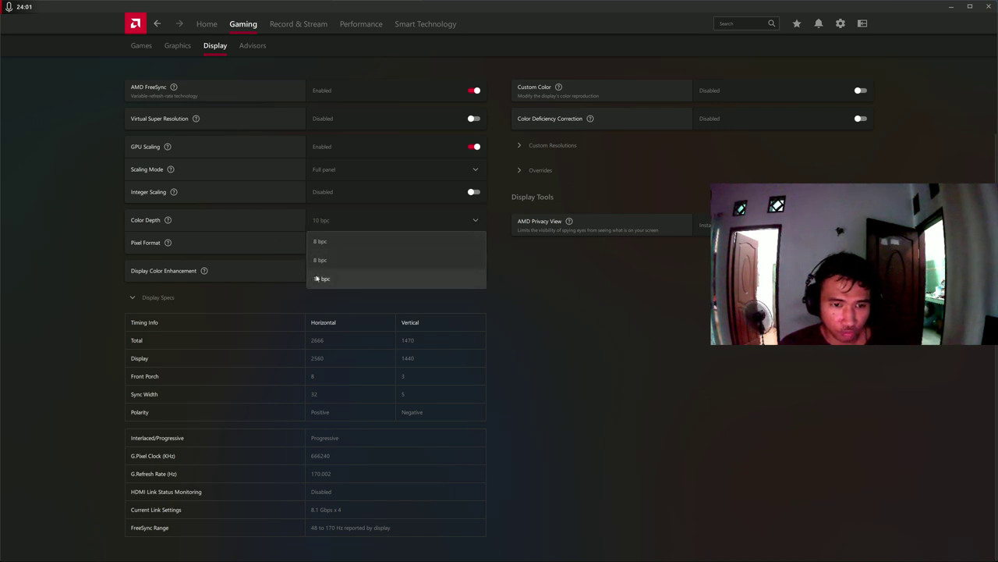
pyautogui.click(634, 389)
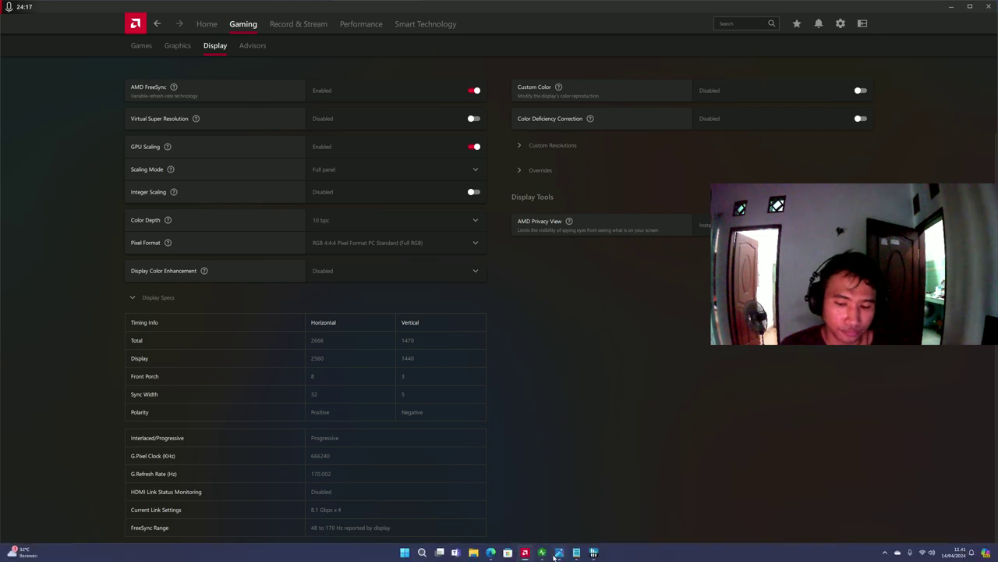
pyautogui.moveTo(563, 552)
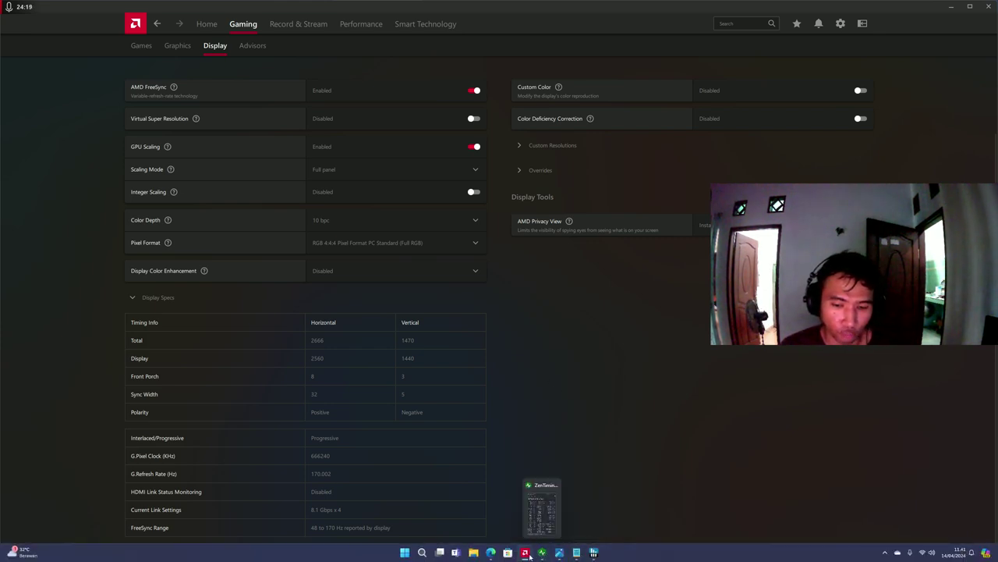
pyautogui.click(508, 553)
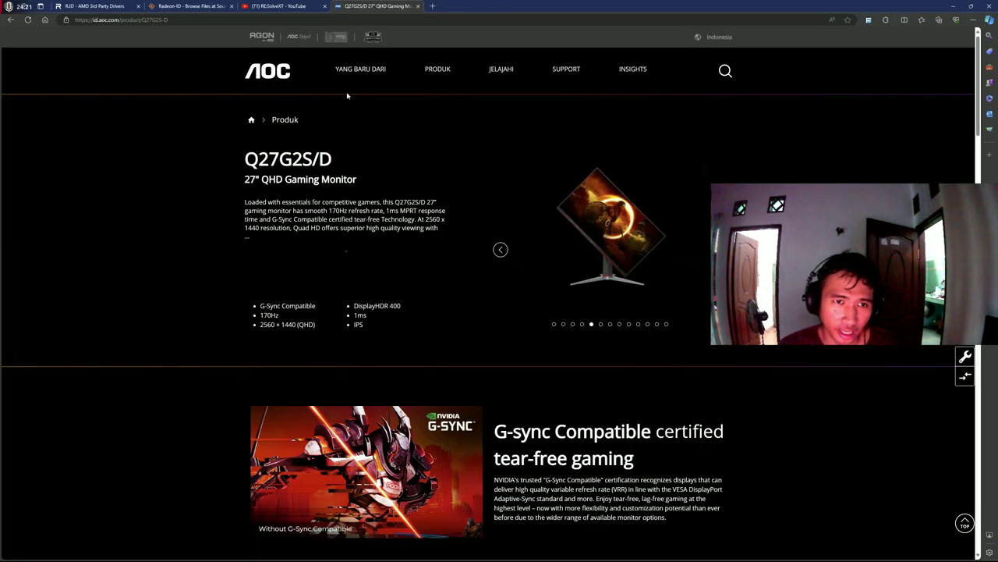
# Highlight the 'G-sync Compatible certified tear-free gaming' heading, then return to AMD Display settings.
pyautogui.scroll(-4, 488, 280)
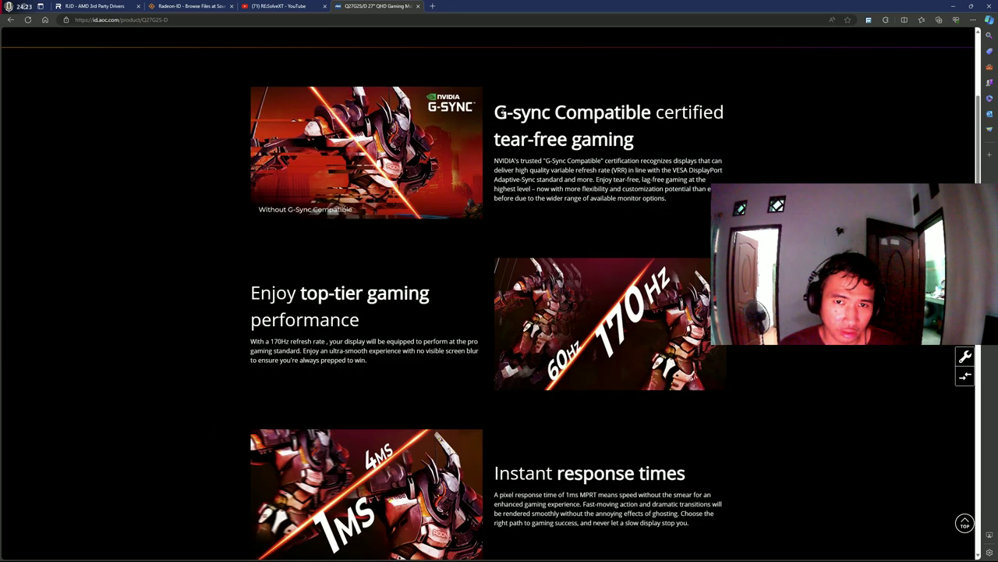
pyautogui.moveTo(494, 113); pyautogui.dragTo(698, 137)
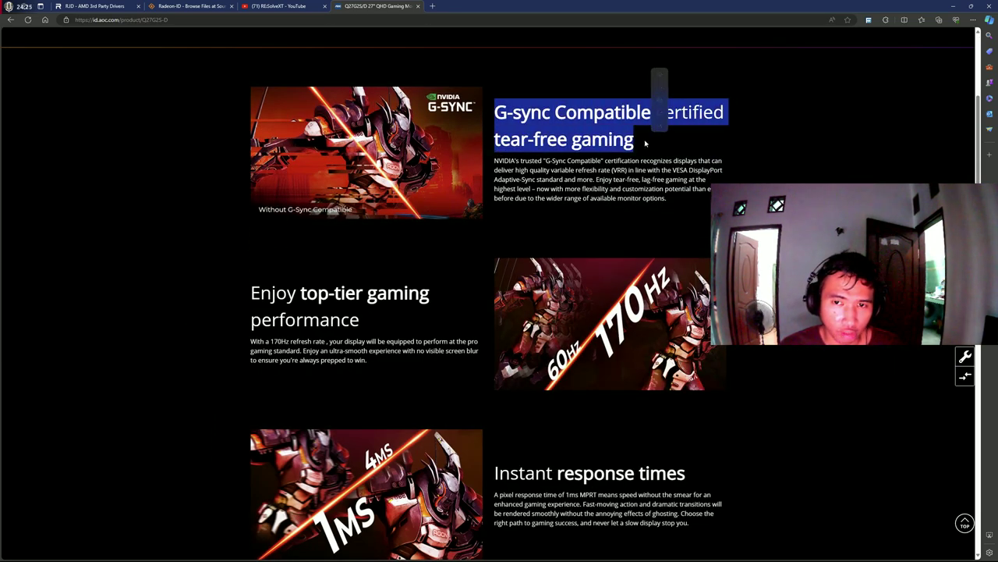
pyautogui.moveTo(493, 113); pyautogui.dragTo(644, 141)
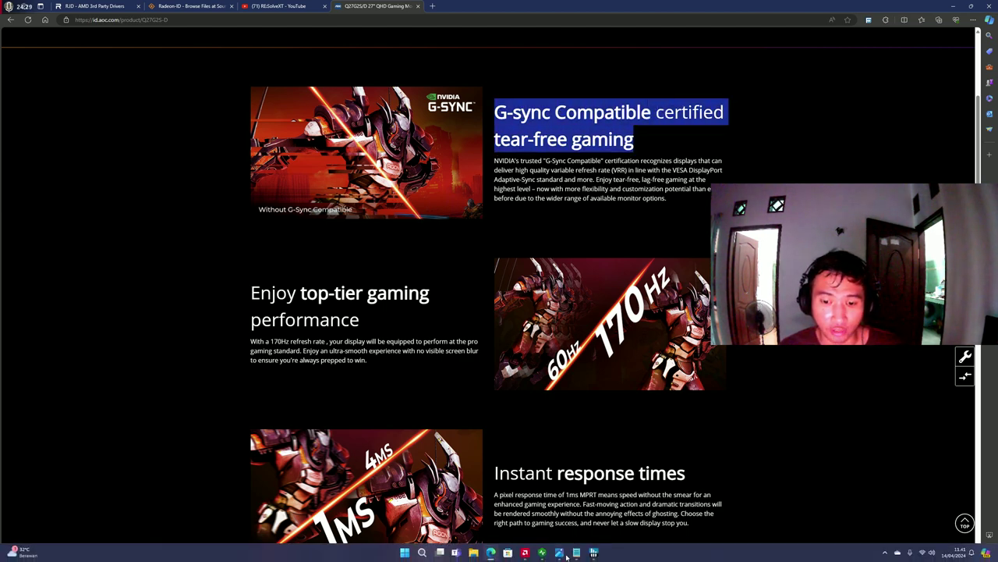
pyautogui.click(591, 550)
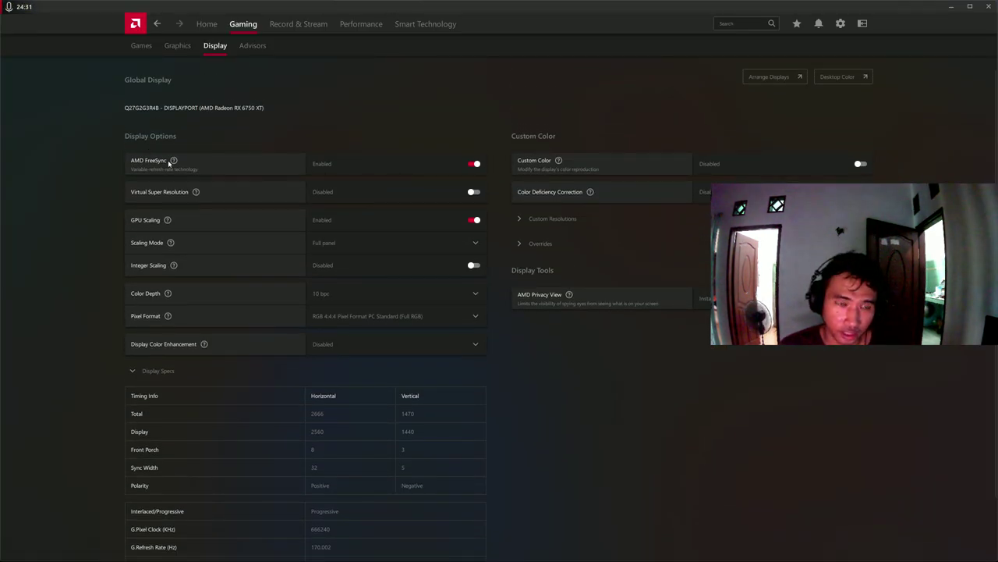
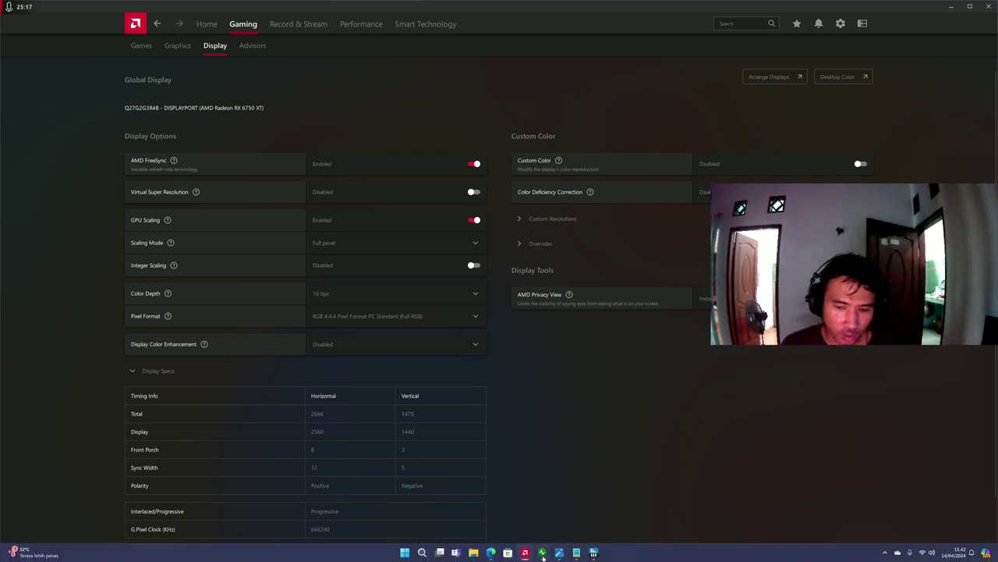
# Leave the FreeSync display settings and bring up the AOC monitor's G-Sync product page in Edge.
pyautogui.moveTo(542, 555)
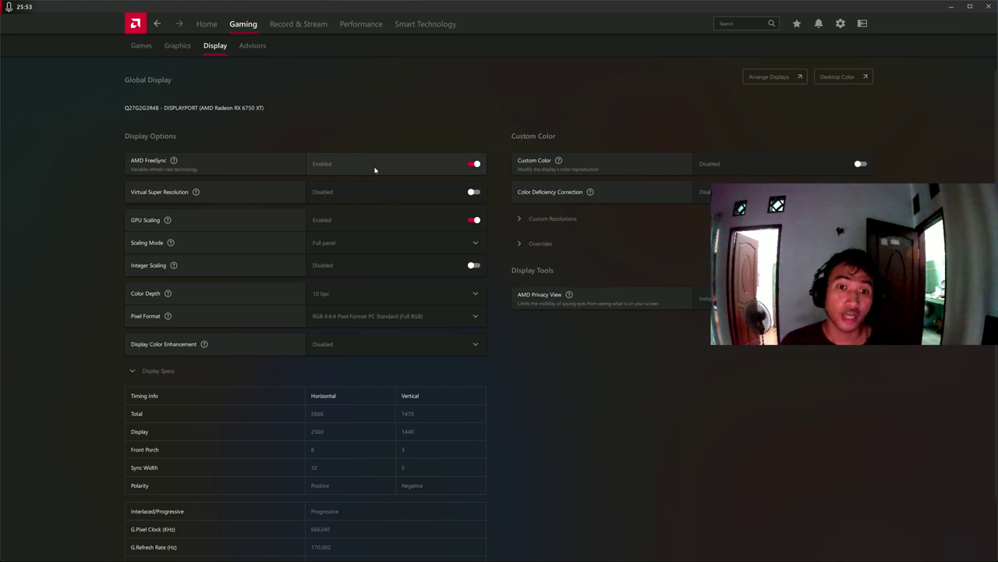
pyautogui.hotkey('alt', 'Tab')
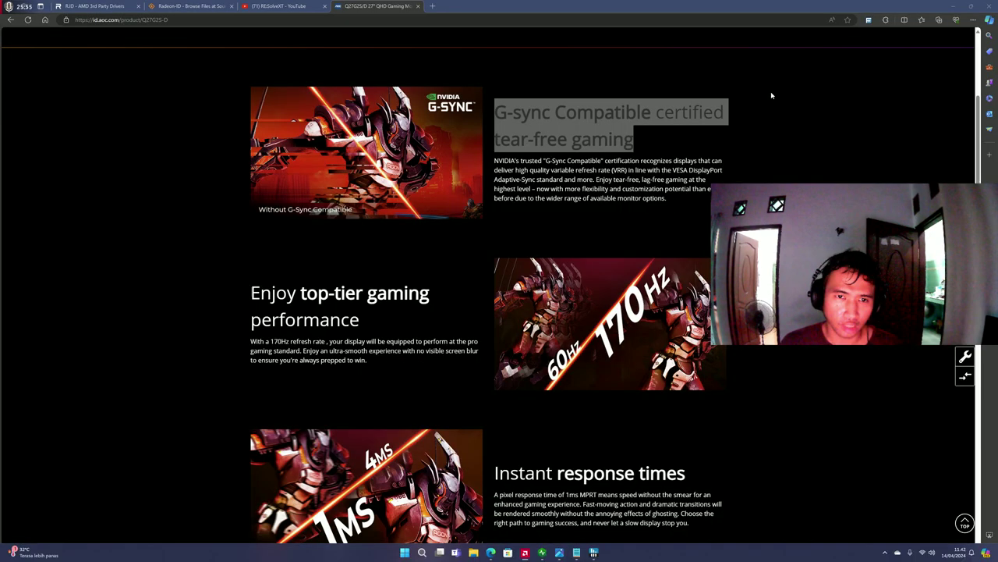
# Open Control Panel's System and Security page and view the system About information.
pyautogui.click(956, 9)
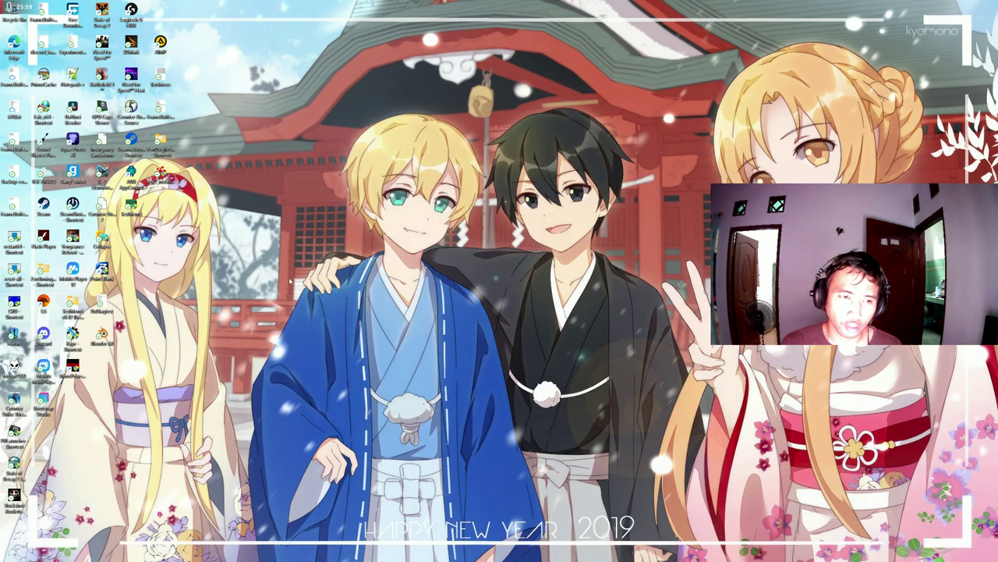
pyautogui.press('super')
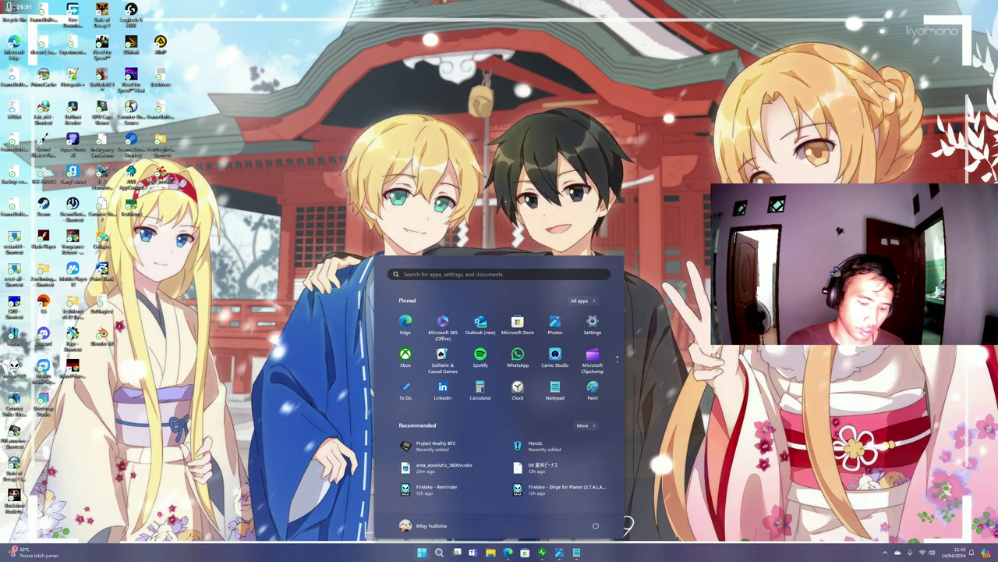
pyautogui.write('control panel')
pyautogui.press('Return')
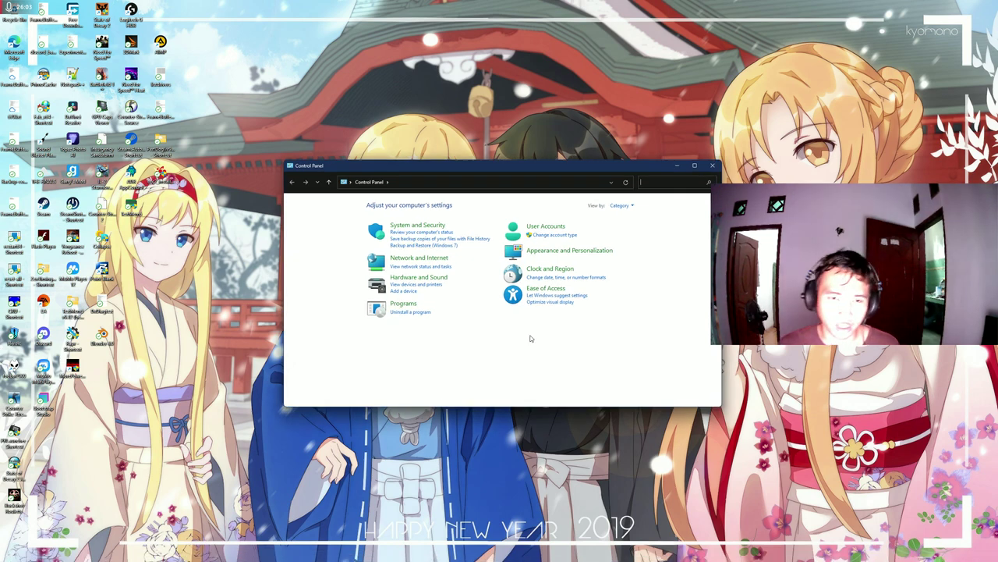
pyautogui.click(418, 224)
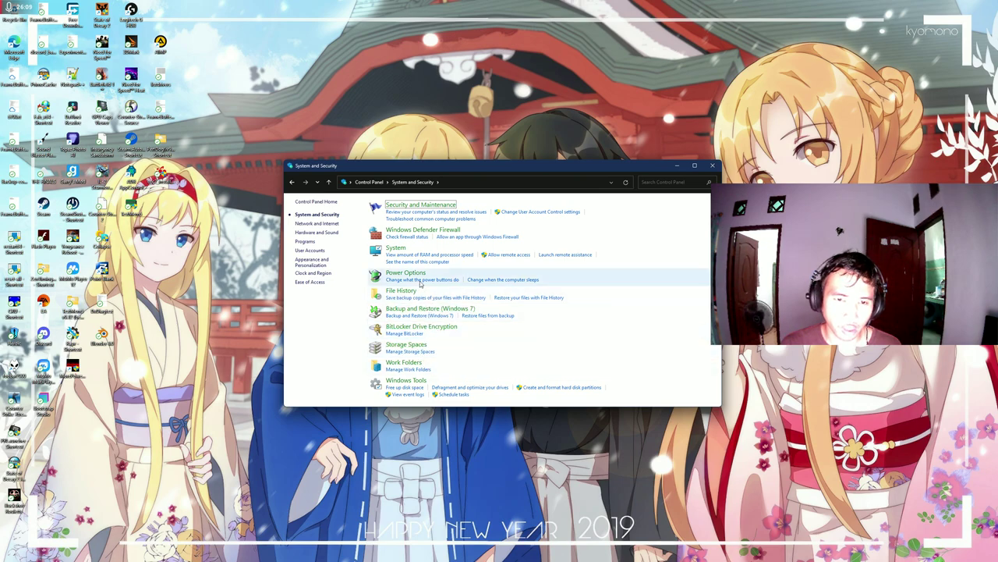
pyautogui.click(421, 254)
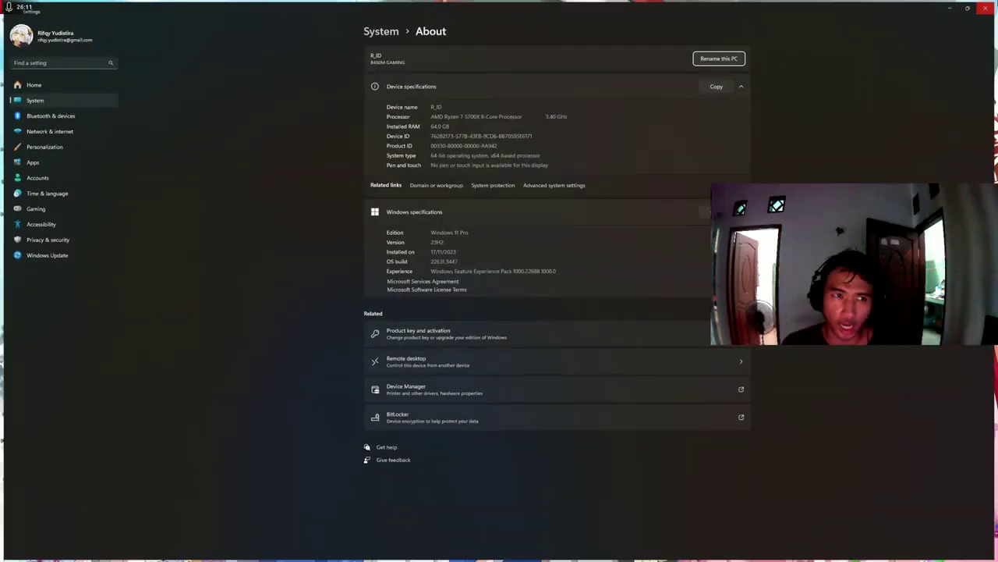
pyautogui.hotkey('alt', 'F4')
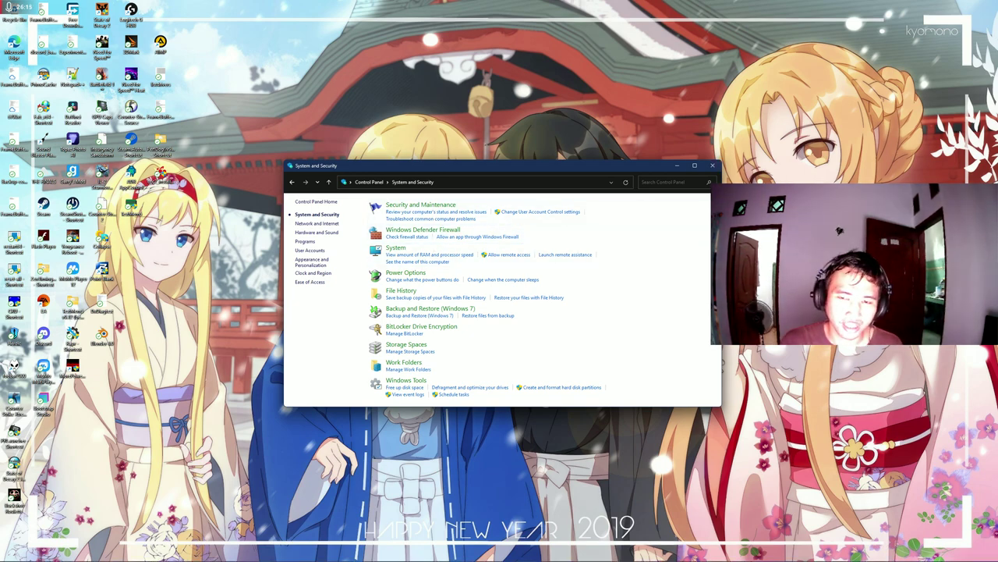
# Launch HWiNFO64's System Summary from the hidden tray icons.
pyautogui.press('super')
pyautogui.click(885, 552)
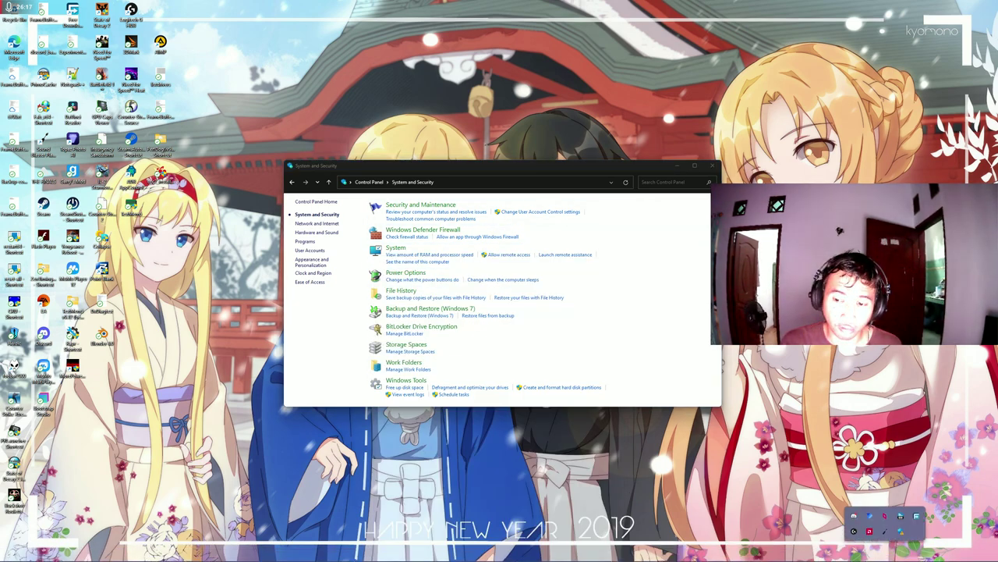
pyautogui.click(900, 515)
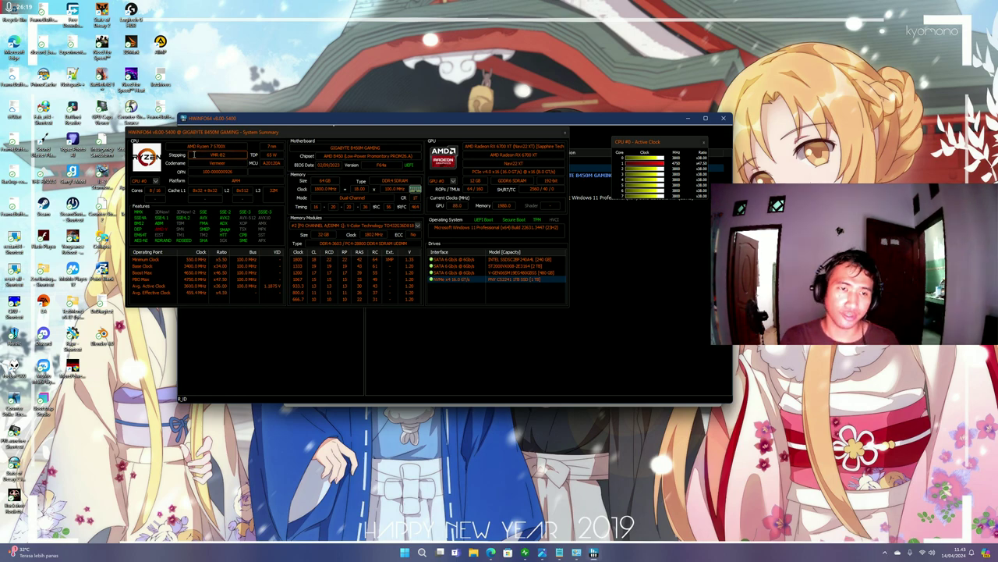
# Reposition the HWiNFO System Summary, check the April 2024 calendar, then minimize HWiNFO.
pyautogui.moveTo(371, 134); pyautogui.dragTo(491, 216)
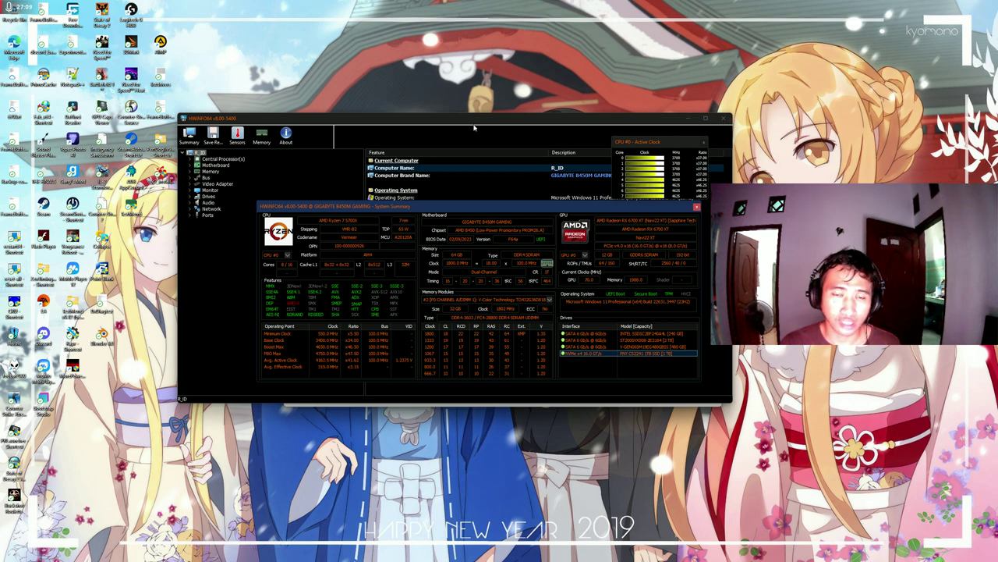
pyautogui.click(967, 556)
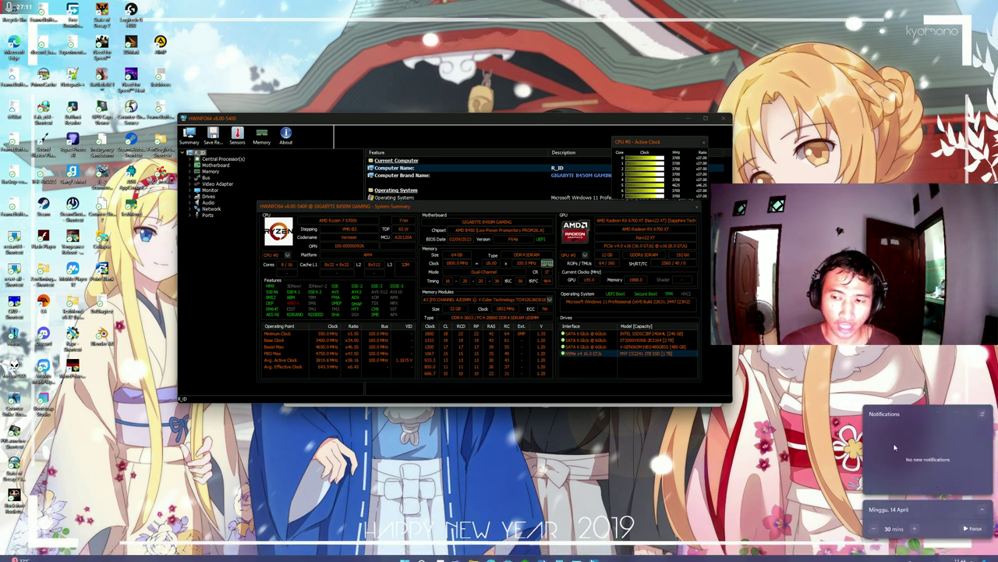
pyautogui.click(909, 508)
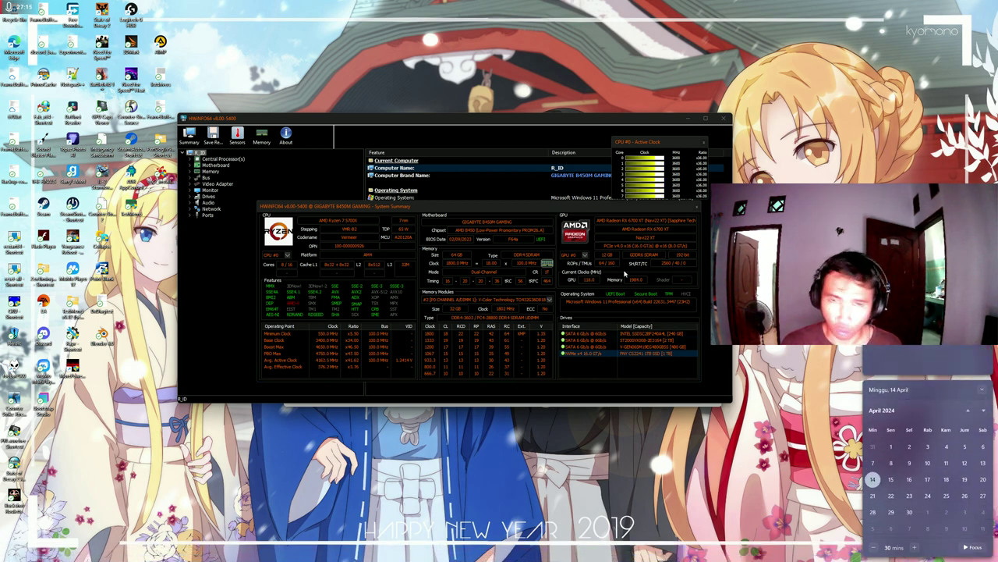
pyautogui.click(484, 126)
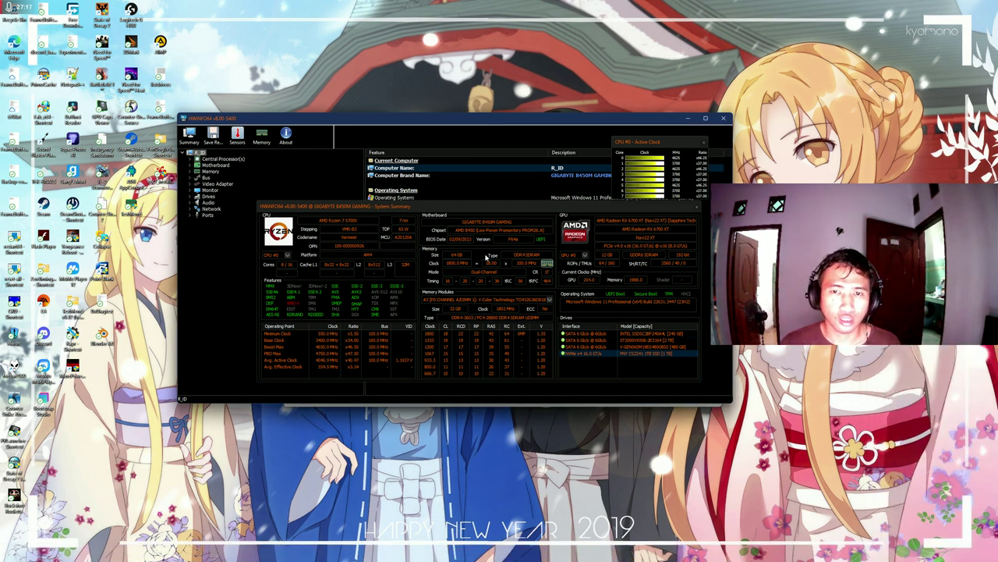
pyautogui.click(686, 119)
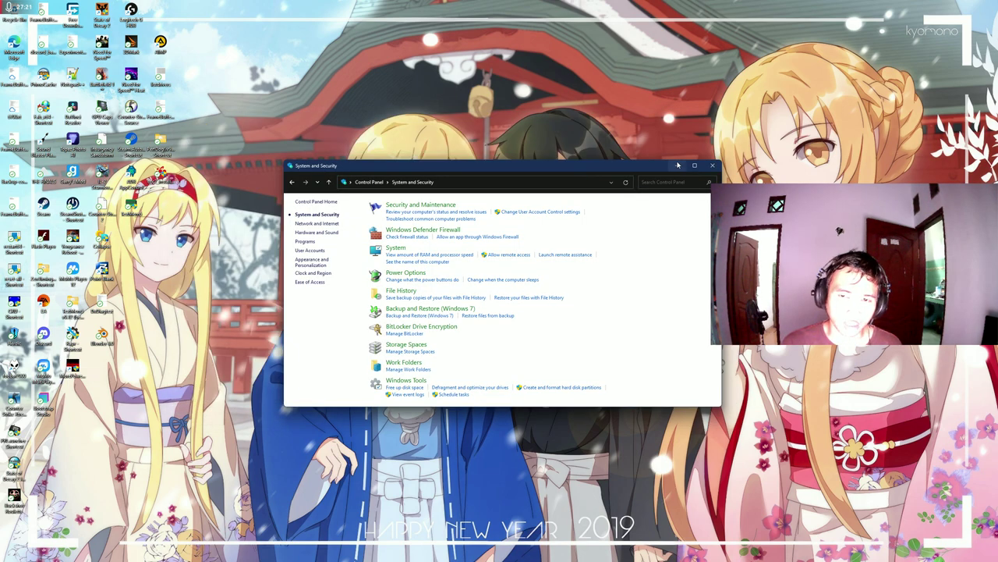
# Minimize Control Panel, reopen HWiNFO64's summary from the tray, then return to Edge.
pyautogui.click(677, 165)
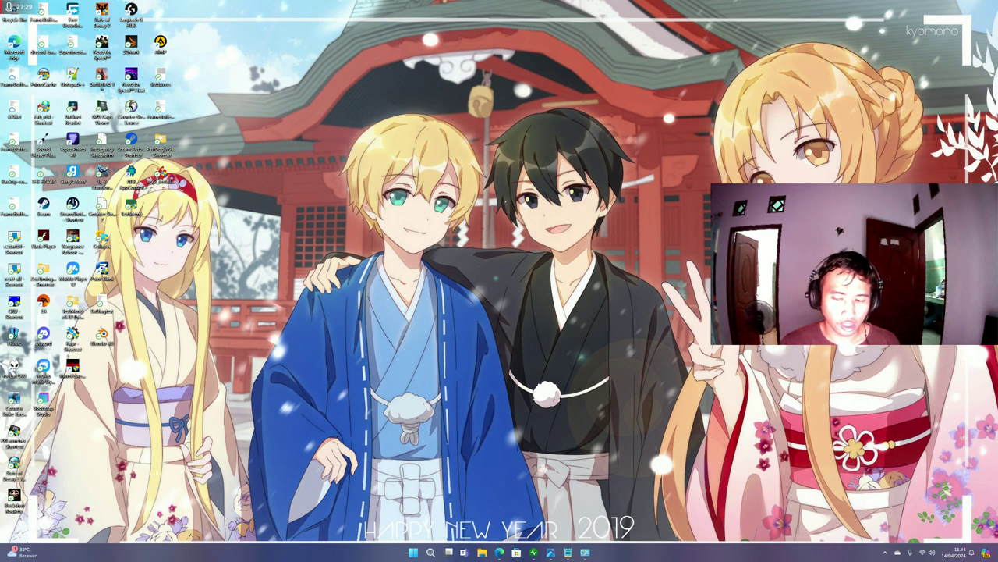
pyautogui.click(884, 553)
pyautogui.click(900, 522)
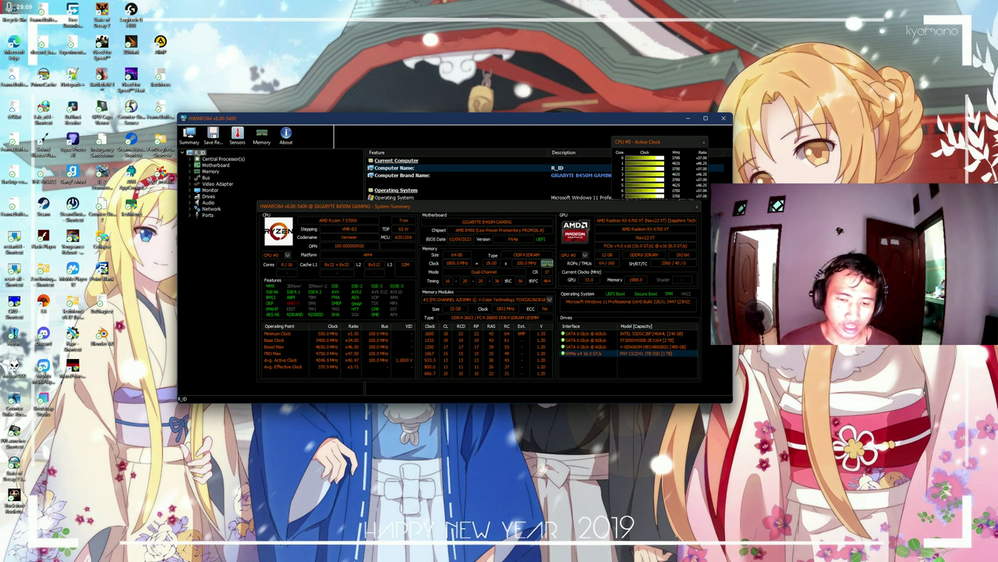
pyautogui.moveTo(479, 546)
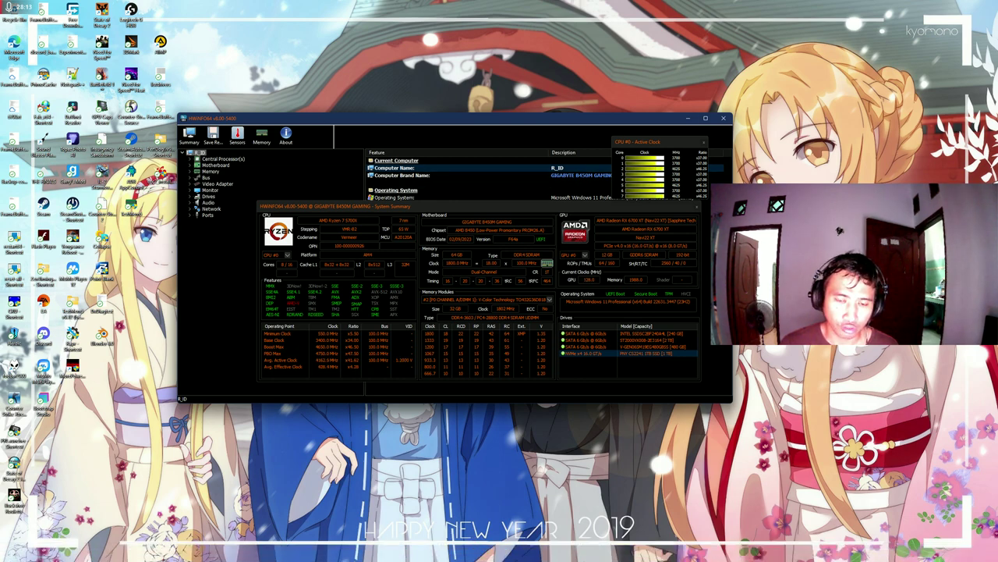
pyautogui.click(491, 557)
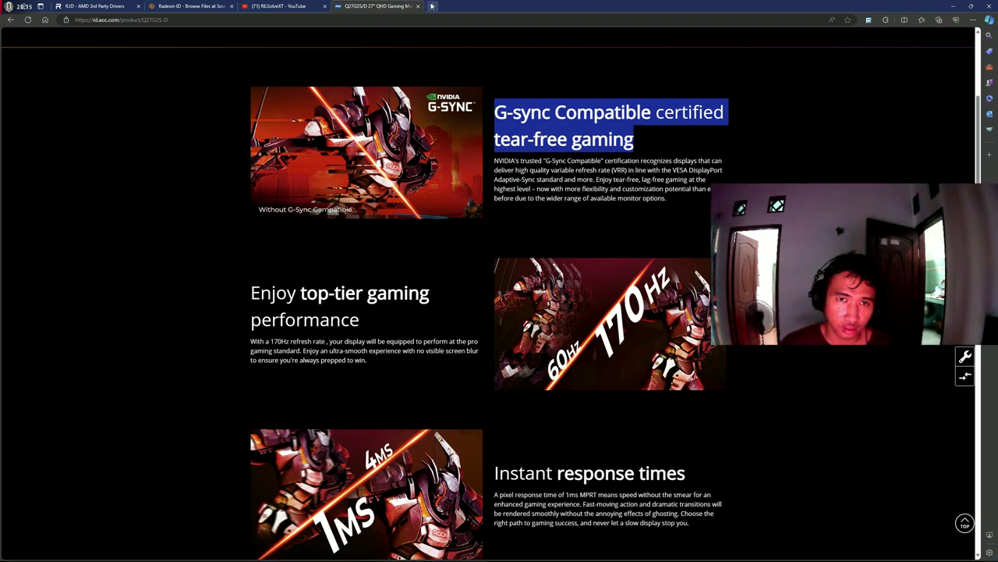
# Try loading uupdump.com in a new tab, then close the wrongly redirected tab.
pyautogui.click(432, 5)
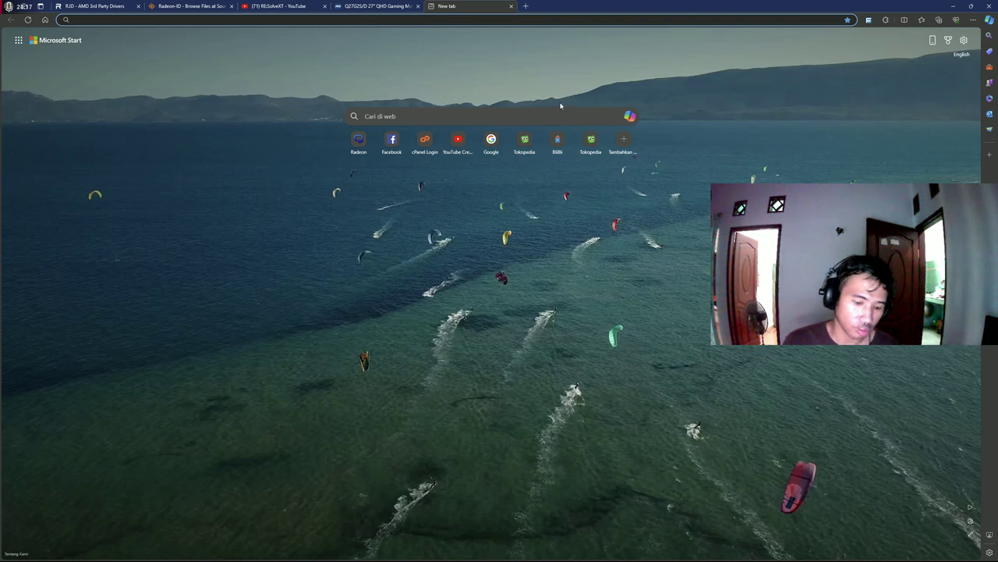
pyautogui.write('uu')
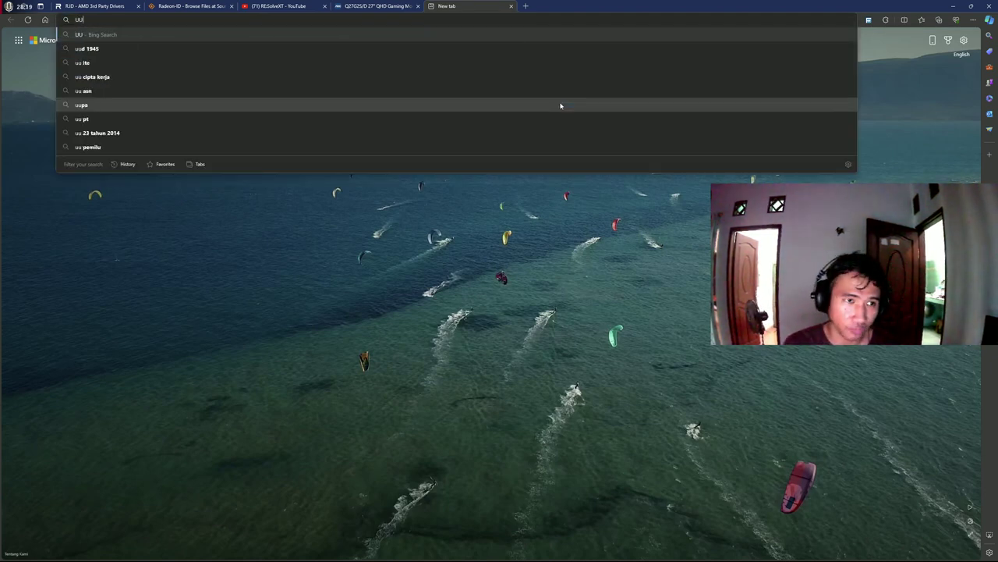
pyautogui.press('BackSpace')
pyautogui.press('BackSpace')
pyautogui.write('uupd')
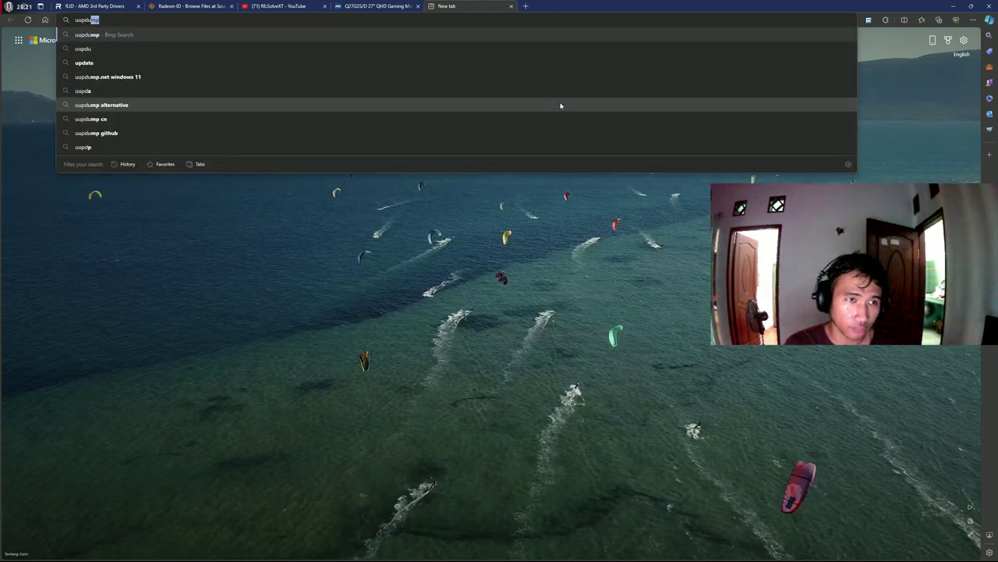
pyautogui.write('ump.com')
pyautogui.press('Return')
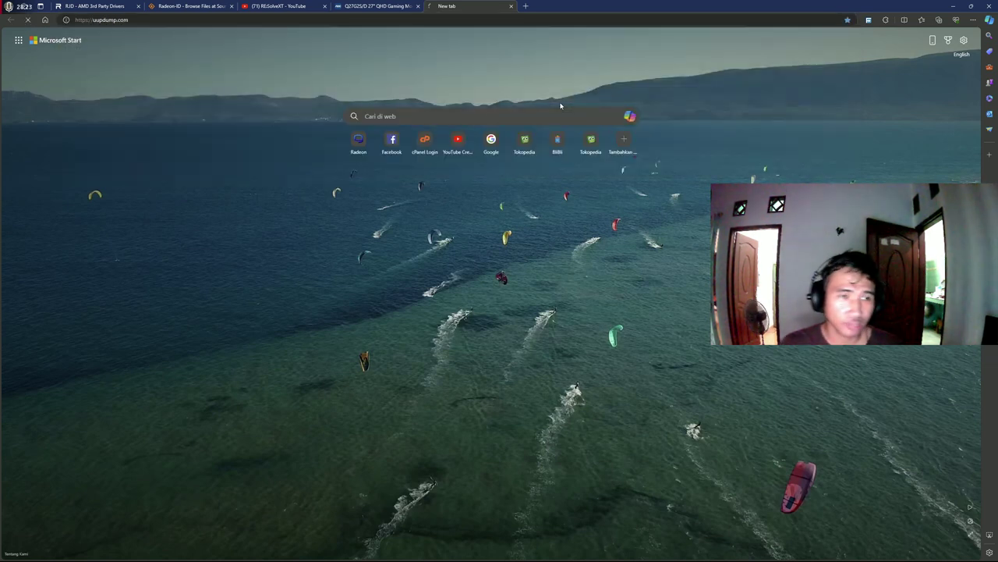
pyautogui.click(159, 21)
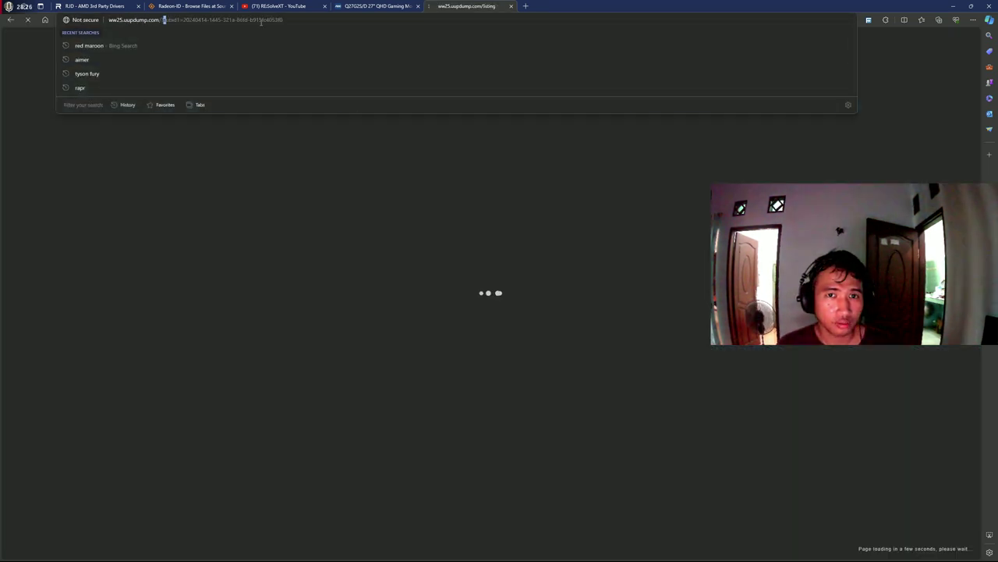
pyautogui.click(511, 6)
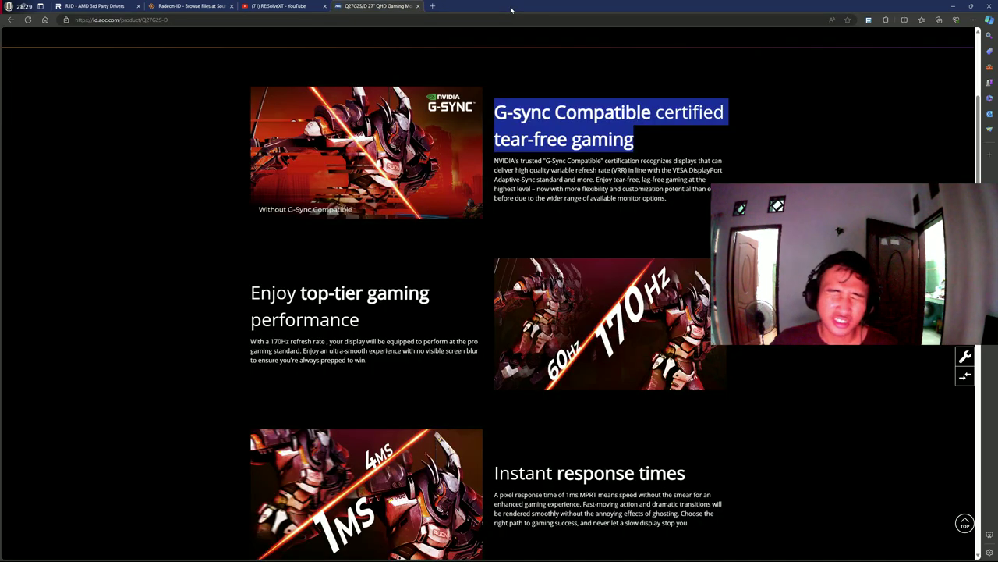
# Search Google for 'uup dump' in a fresh tab.
pyautogui.doubleClick(490, 17)
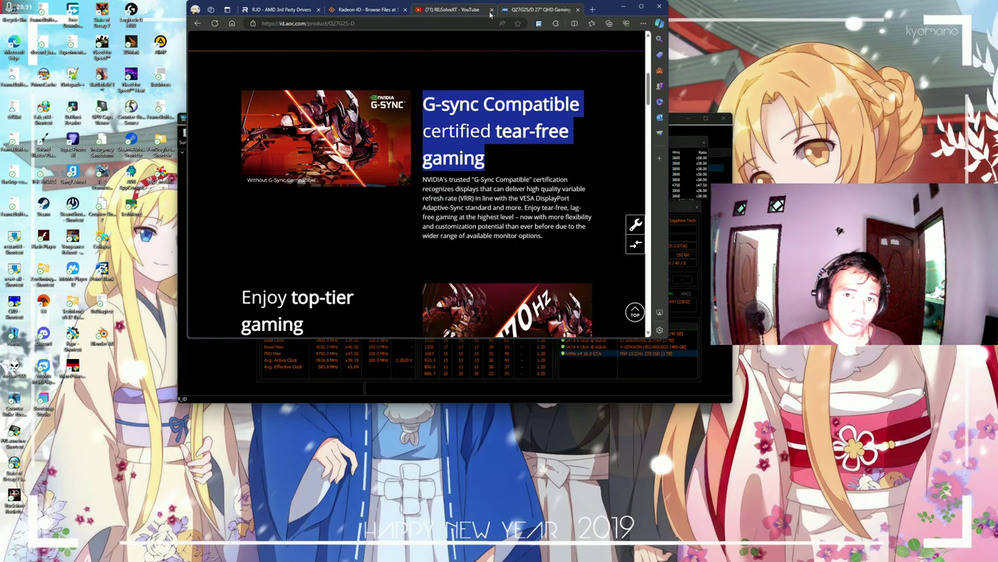
pyautogui.doubleClick(462, 20)
pyautogui.hotkey('ctrl', 't')
pyautogui.write('google.co.id')
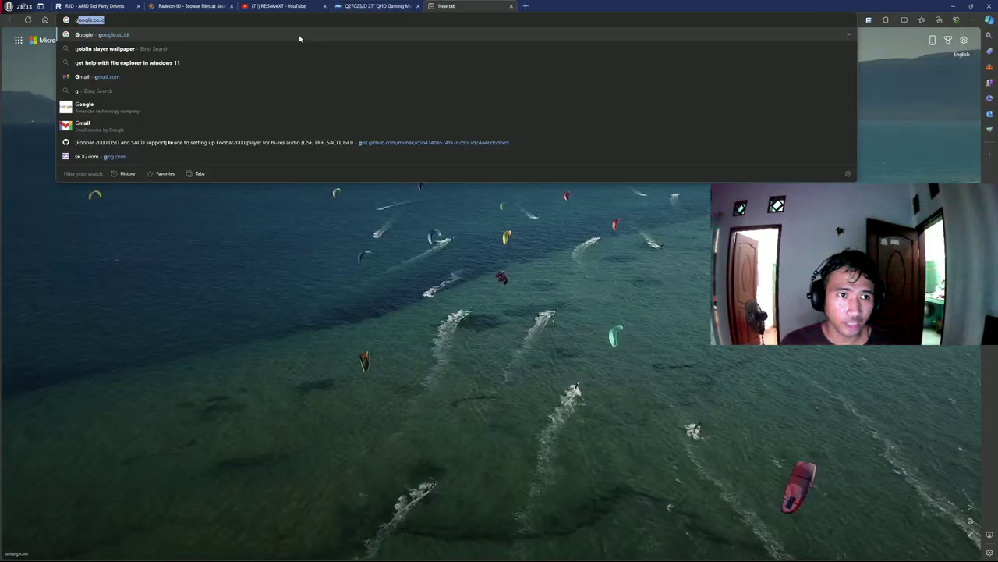
pyautogui.press('Return')
pyautogui.write('uup dump')
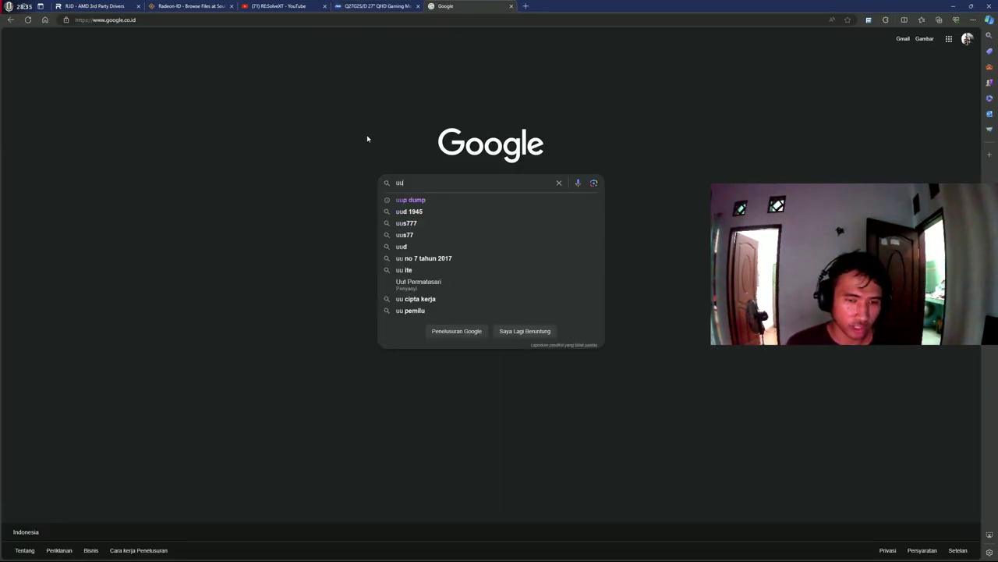
pyautogui.press('Return')
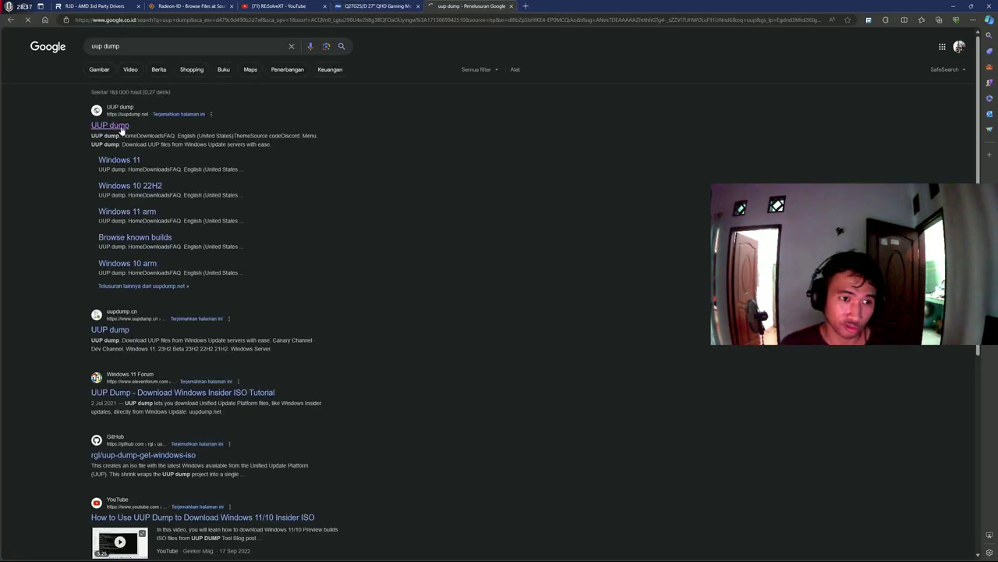
# Open uupdump.net, review Quick options and Recently added builds, then open the FAQ.
pyautogui.click(121, 127)
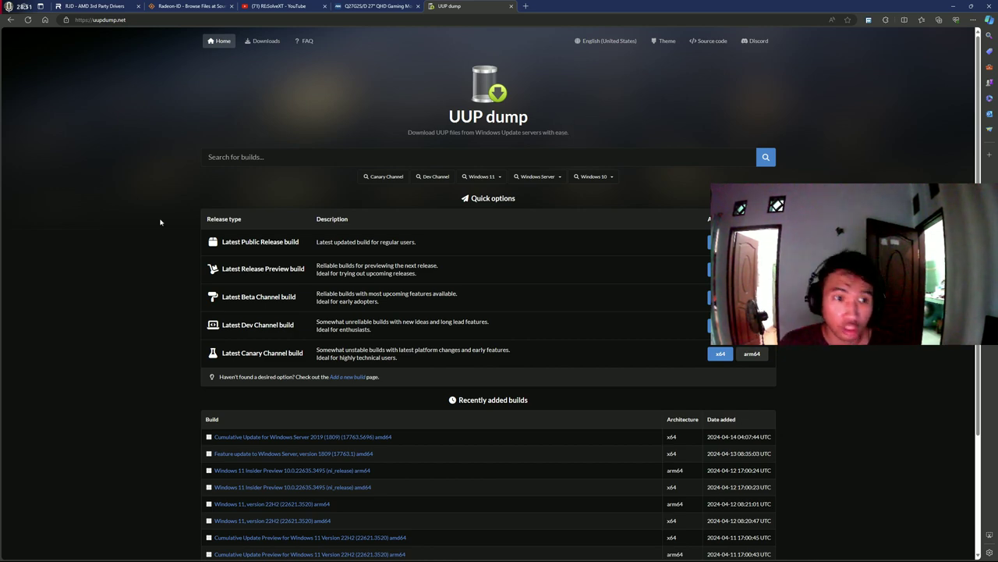
pyautogui.scroll(-2, 161, 219)
pyautogui.scroll(2, 52, 209)
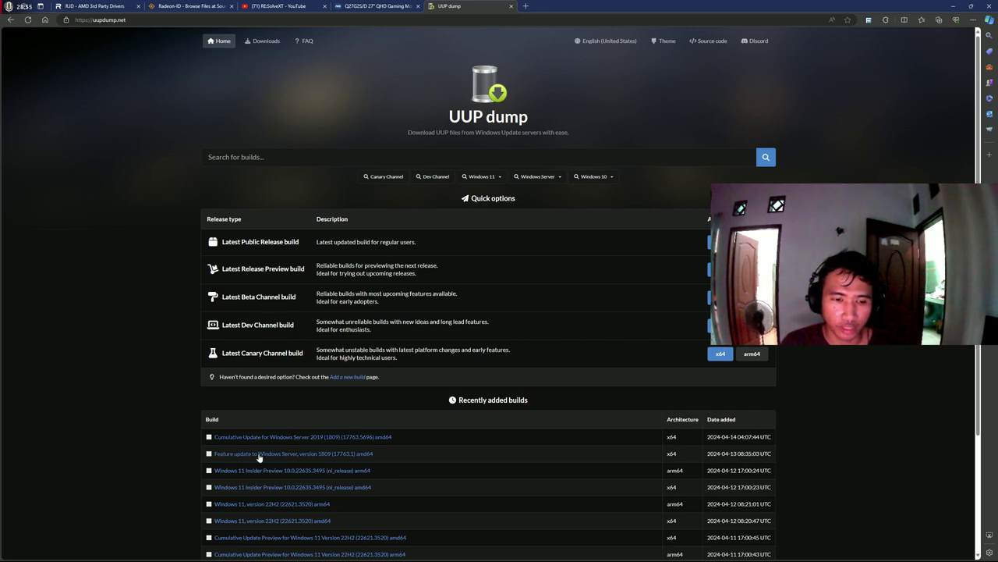
pyautogui.scroll(-2, 289, 439)
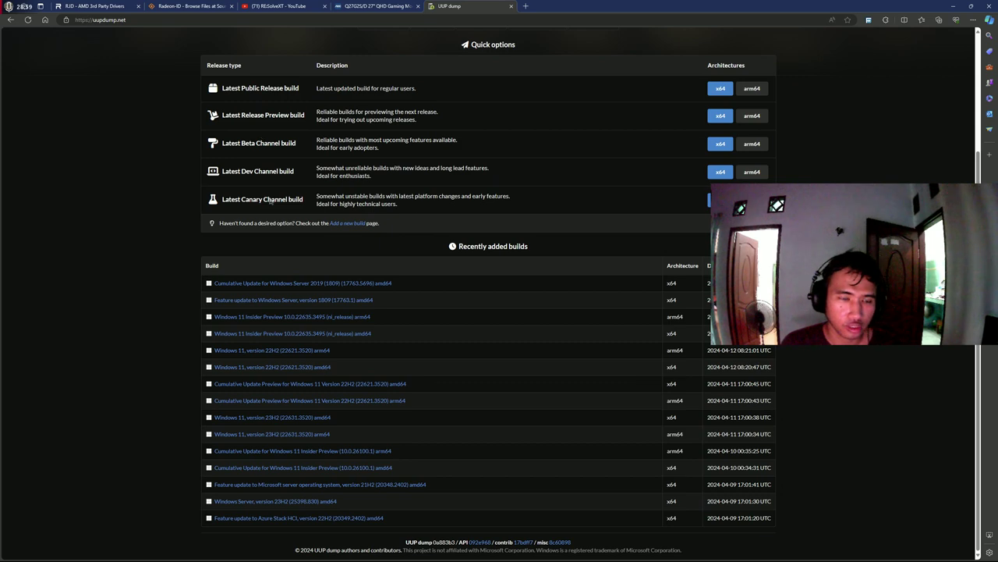
pyautogui.scroll(2, 271, 201)
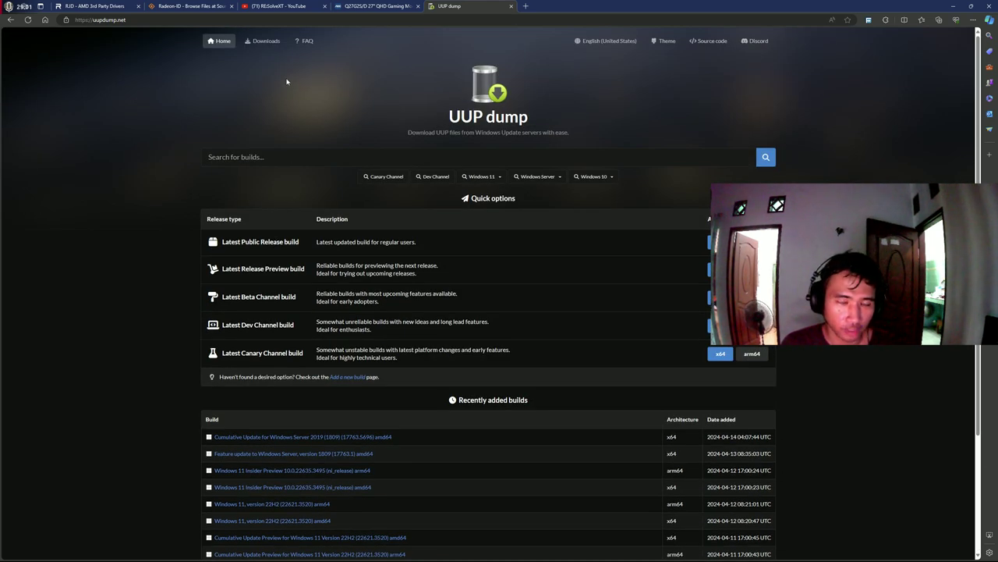
pyautogui.click(304, 41)
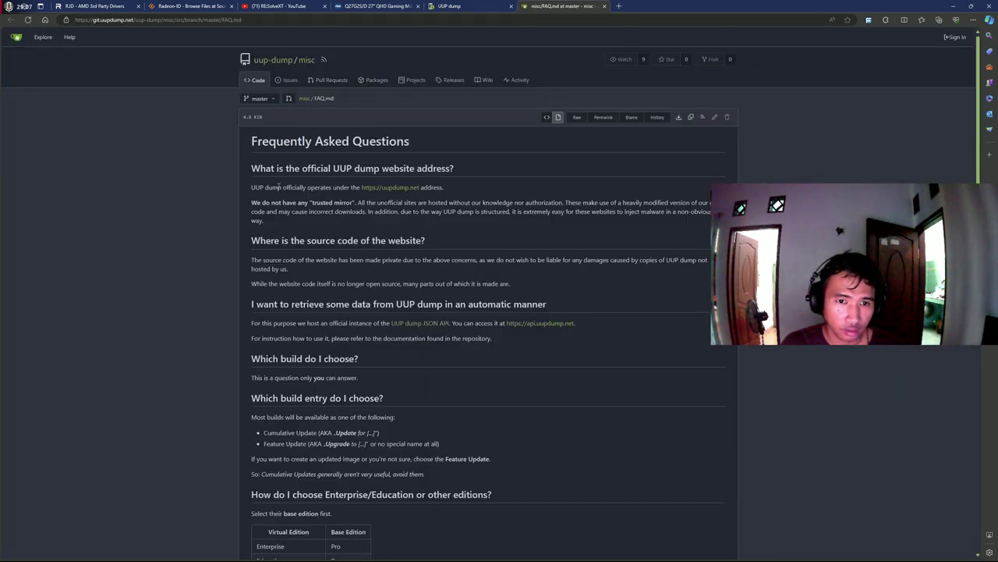
# Highlight the FAQ paragraphs about the official address and having no trusted mirror.
pyautogui.scroll(-1, 350, 195)
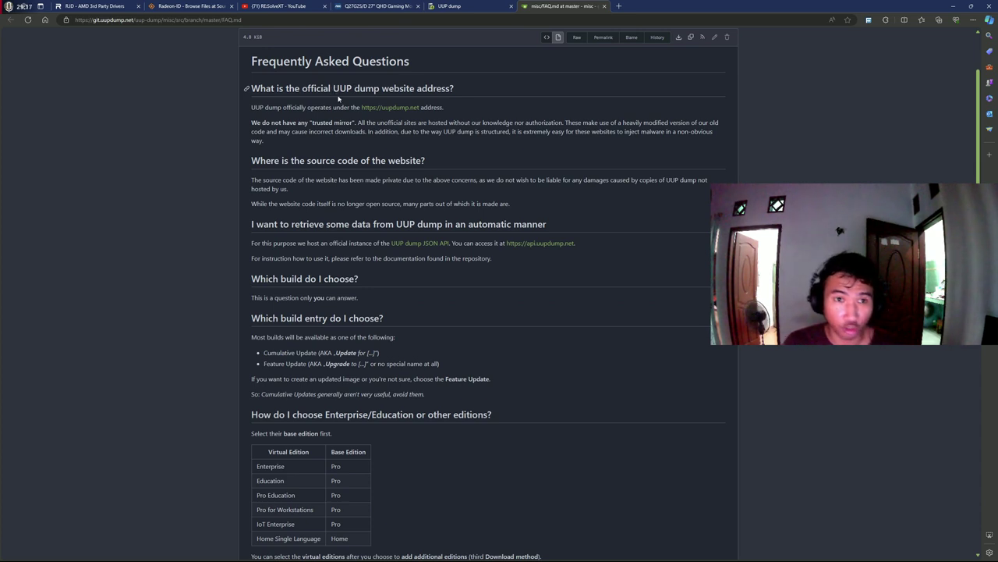
pyautogui.moveTo(252, 123); pyautogui.dragTo(563, 122)
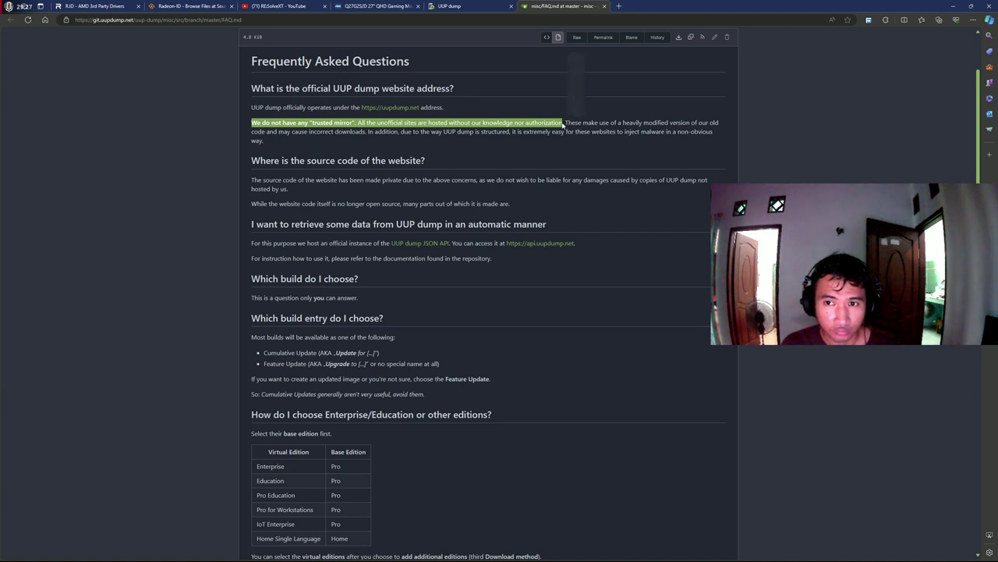
pyautogui.click(291, 143)
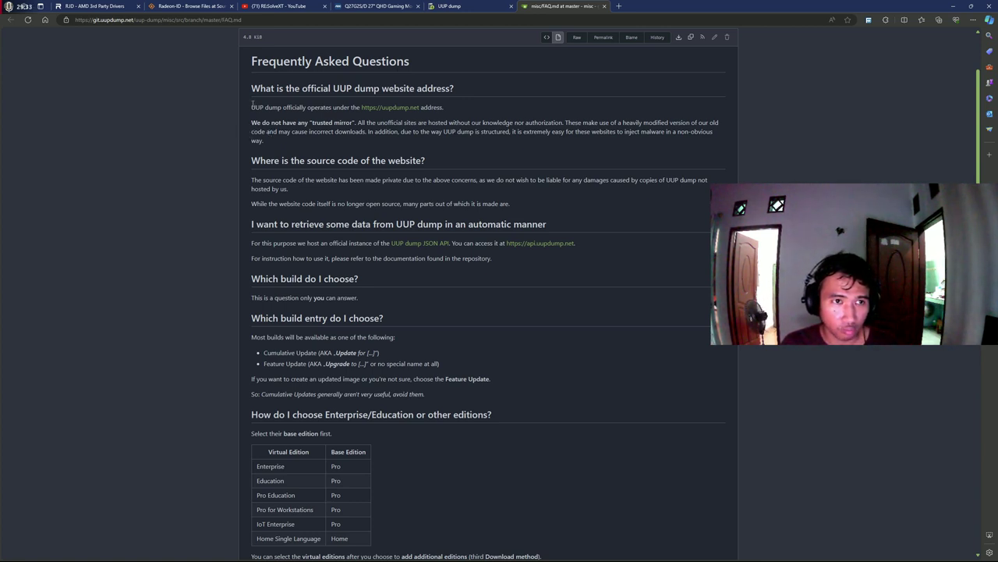
pyautogui.moveTo(252, 103); pyautogui.dragTo(686, 140)
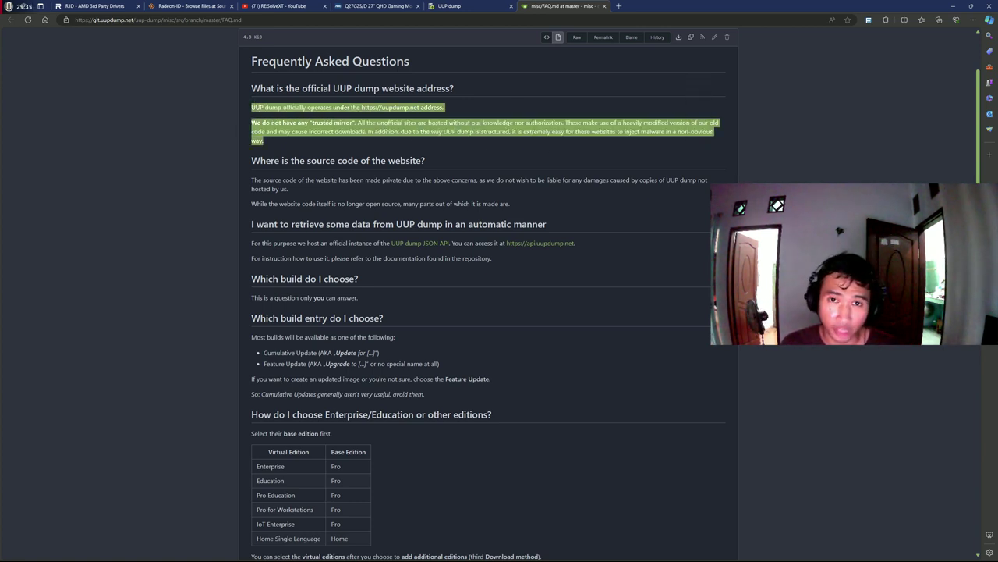
# Switch between the FAQ and home page tabs, ending on the UUP dump home page.
pyautogui.click(456, 6)
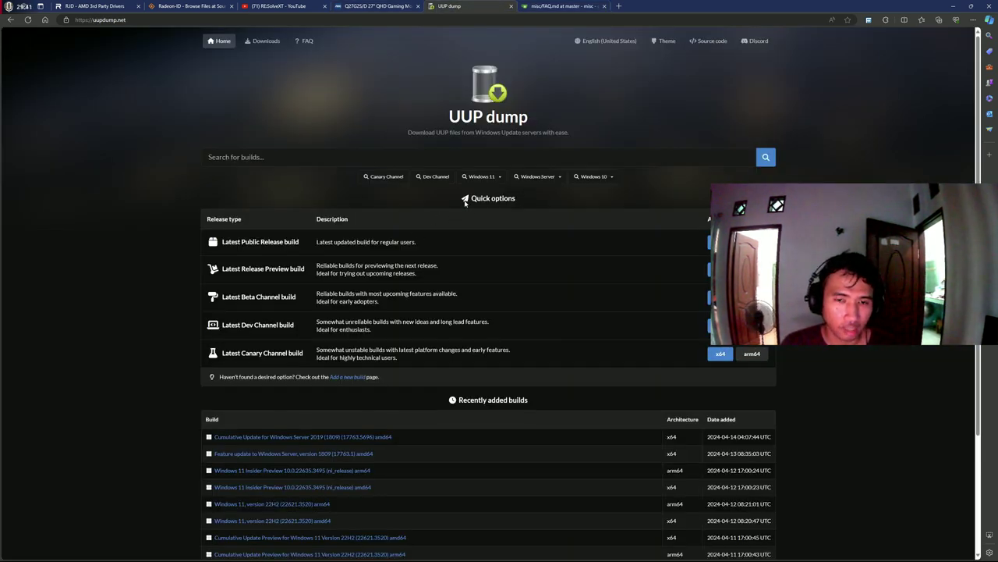
pyautogui.click(548, 7)
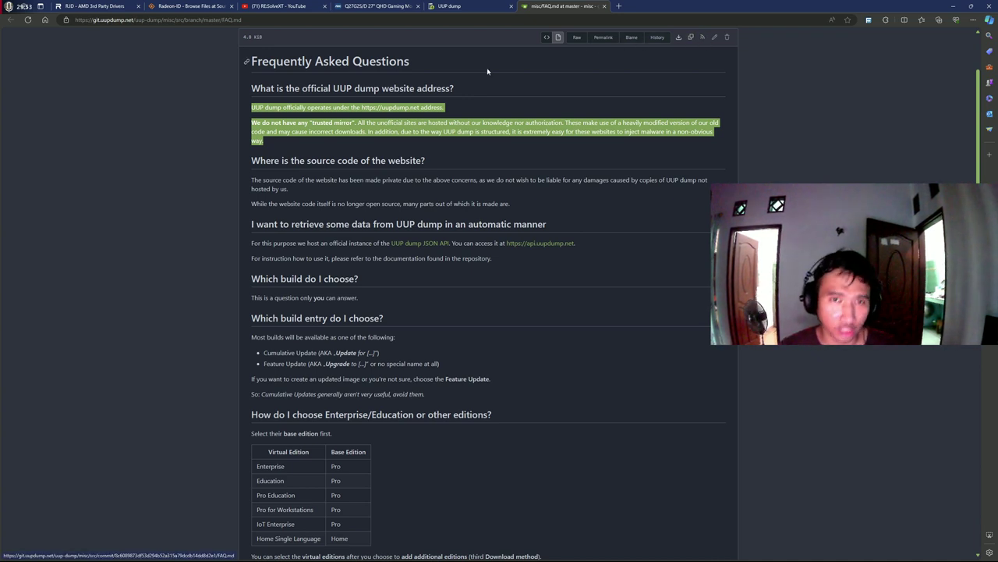
pyautogui.scroll(1, 250, 161)
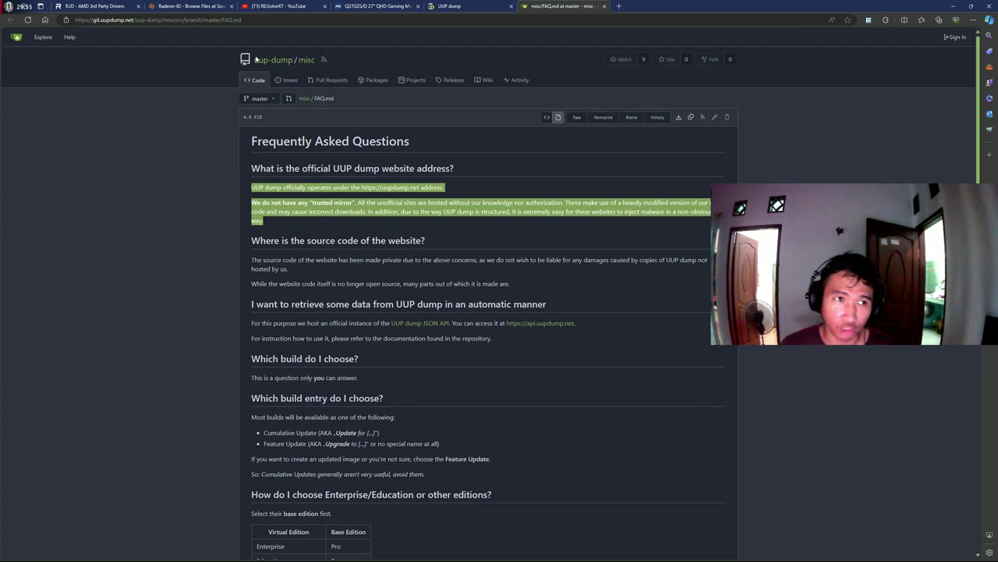
pyautogui.click(455, 6)
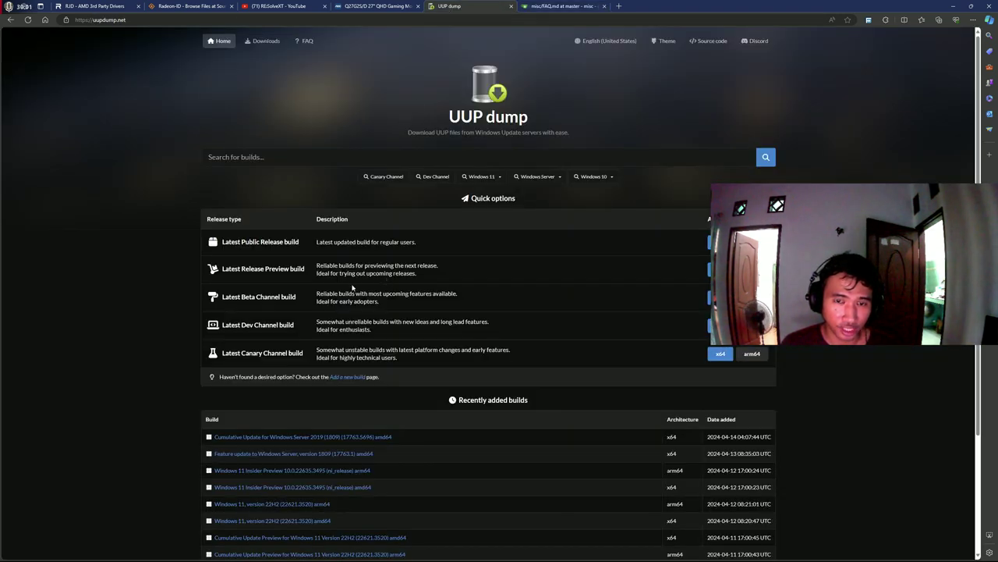
pyautogui.scroll(-2, 352, 288)
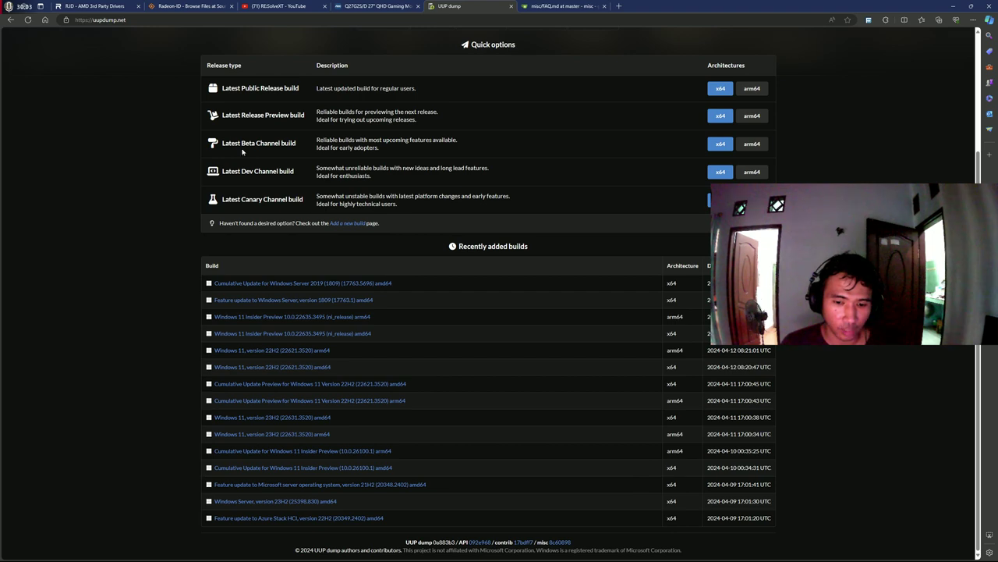
pyautogui.scroll(2, 616, 296)
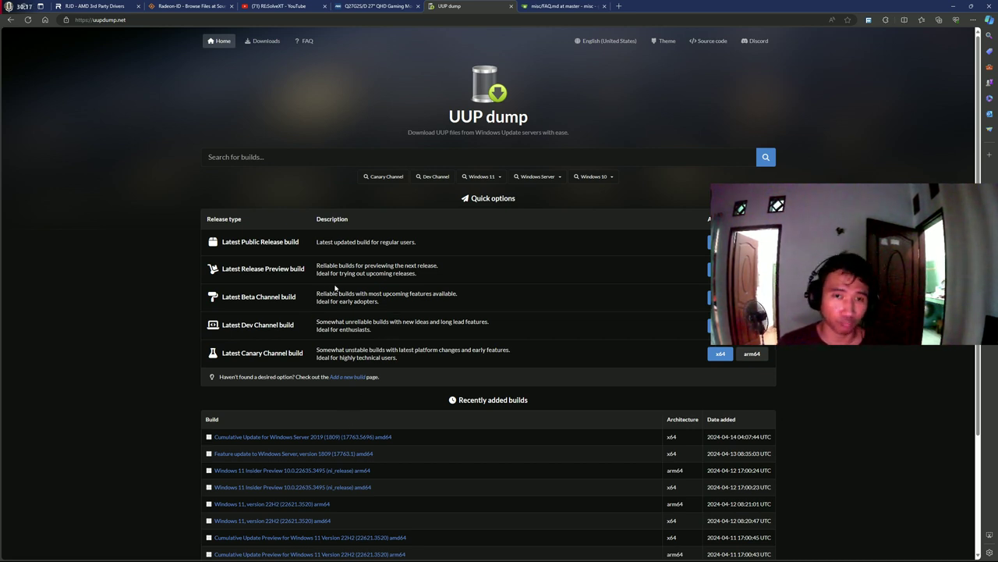
pyautogui.moveTo(549, 120); pyautogui.dragTo(461, 117)
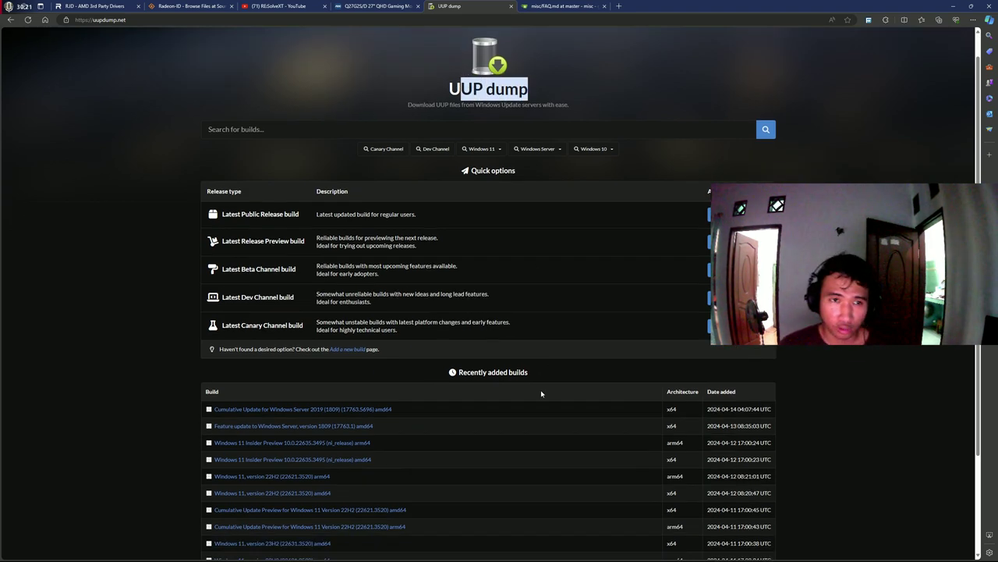
pyautogui.scroll(-2, 542, 392)
pyautogui.moveTo(460, 550); pyautogui.dragTo(482, 551)
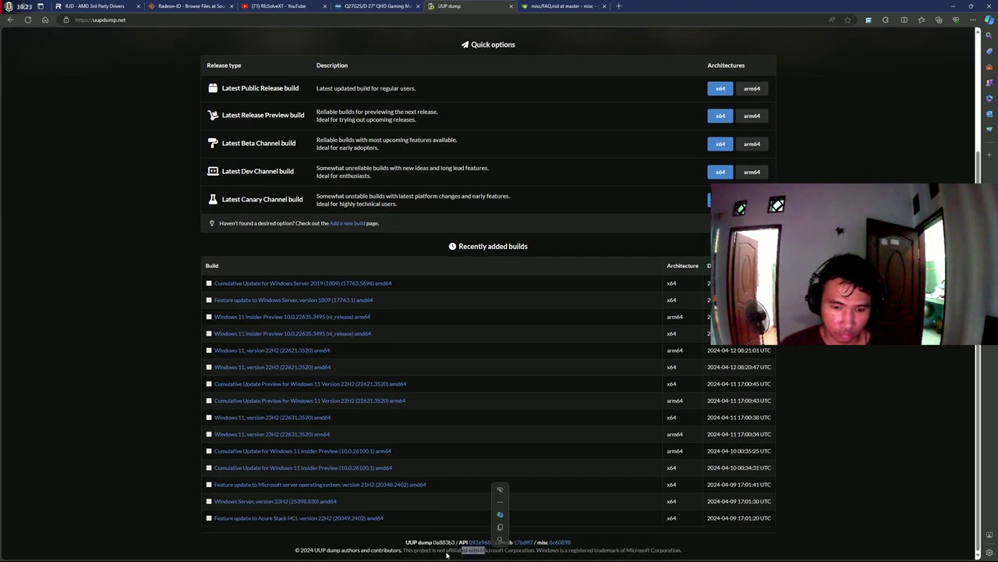
pyautogui.moveTo(410, 550); pyautogui.dragTo(482, 101)
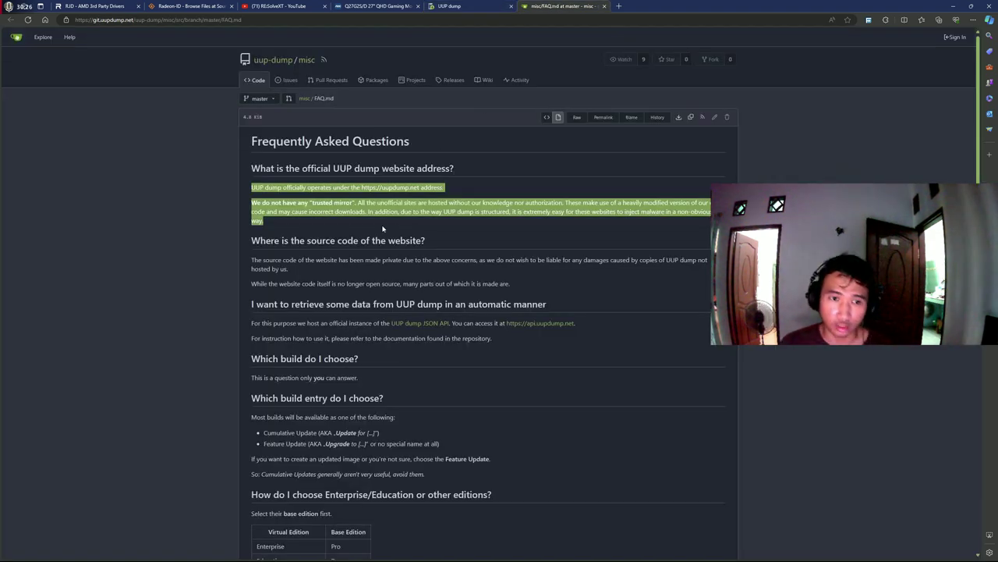
pyautogui.click(316, 228)
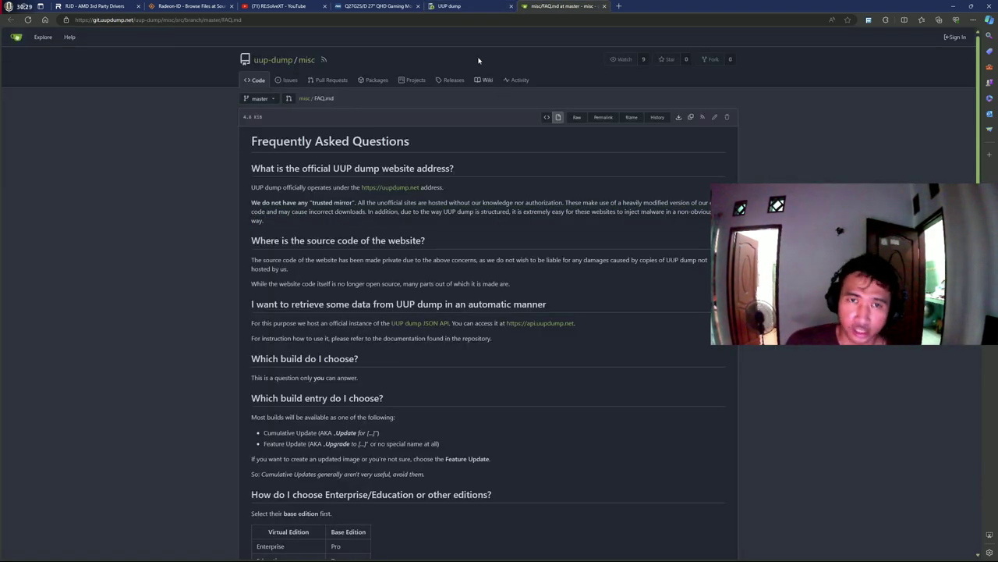
pyautogui.click(468, 6)
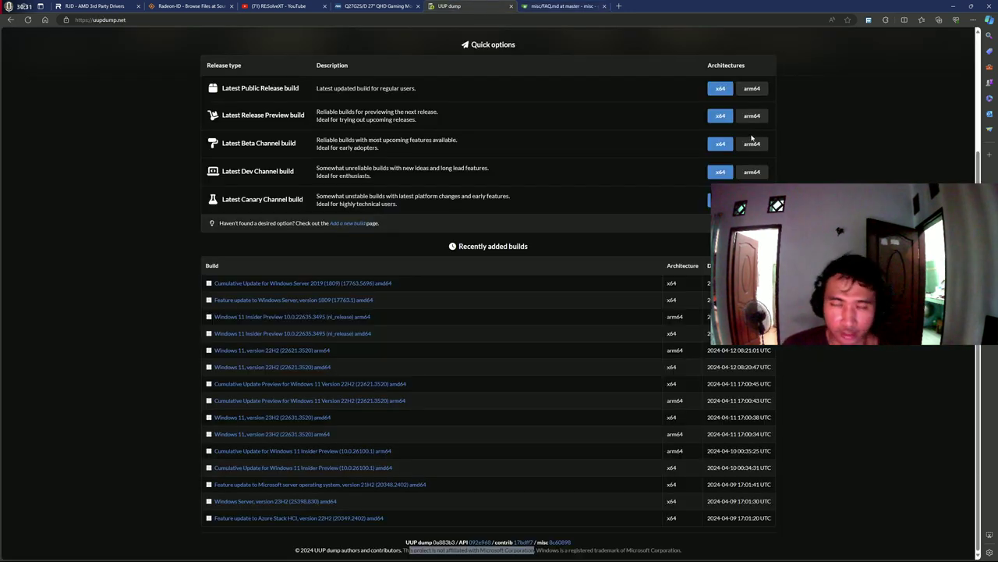
pyautogui.scroll(3, 864, 170)
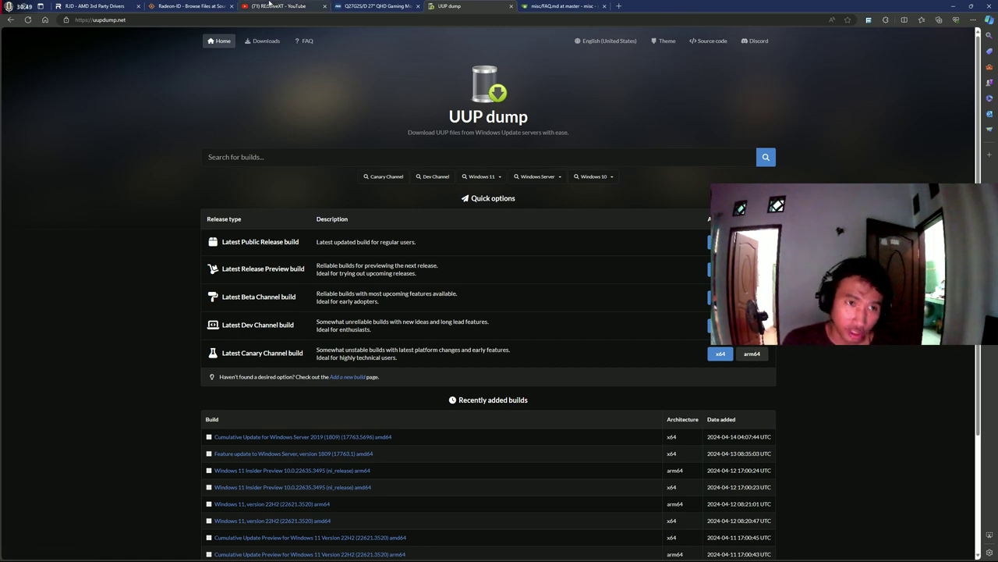
pyautogui.click(163, 6)
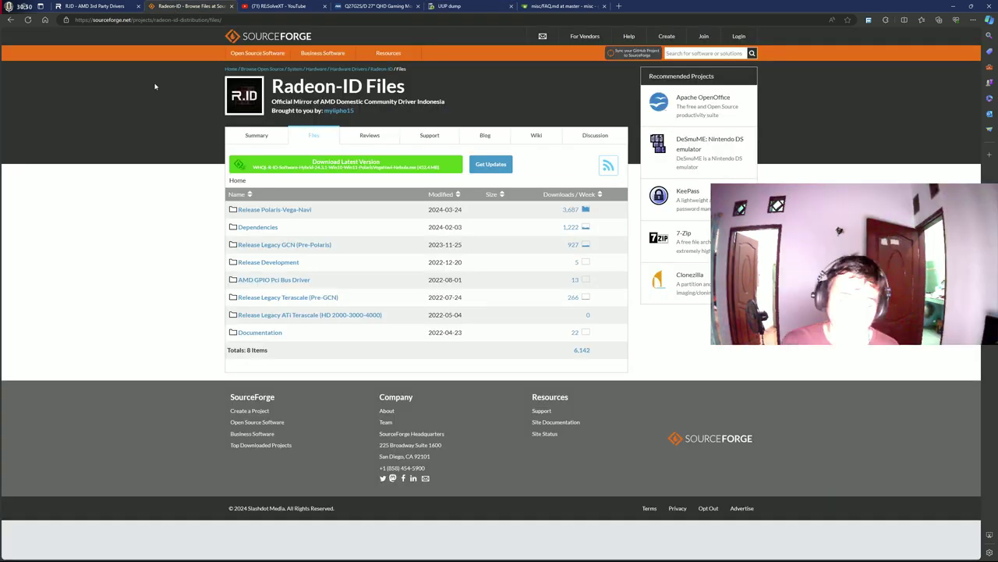
# Open the Release Polaris-Vega-Navi folder and start downloading the WHQL-R-ID 24.3.1 hybrid driver.
pyautogui.click(263, 210)
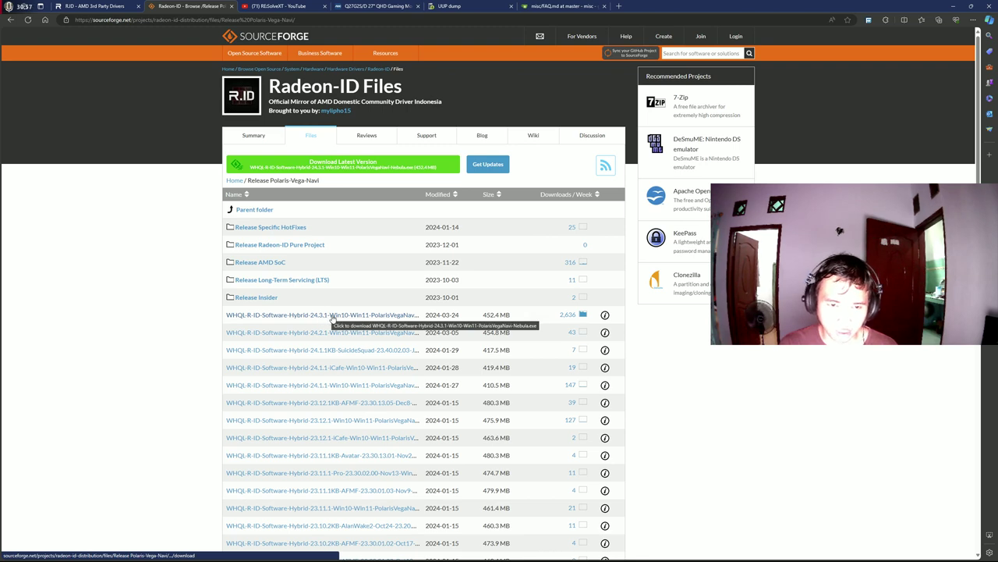
pyautogui.click(332, 315)
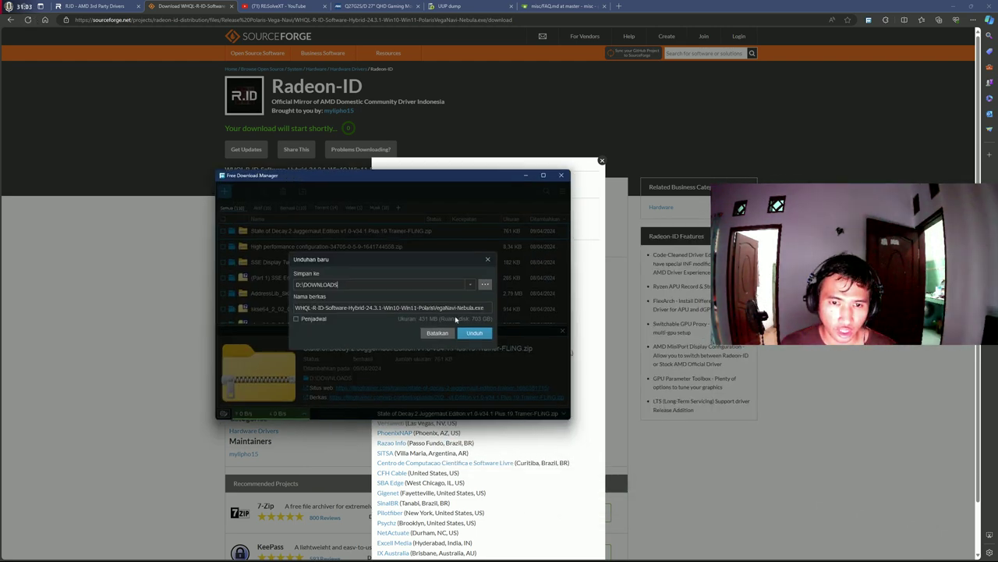
pyautogui.click(450, 334)
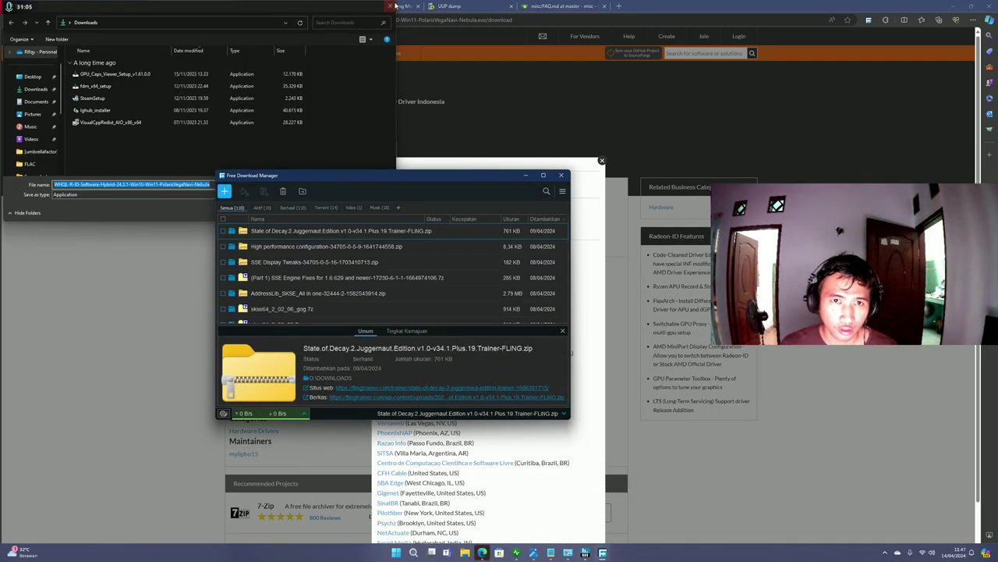
# Dismiss the Free Download Manager save window to get back to the browser.
pyautogui.click(433, 238)
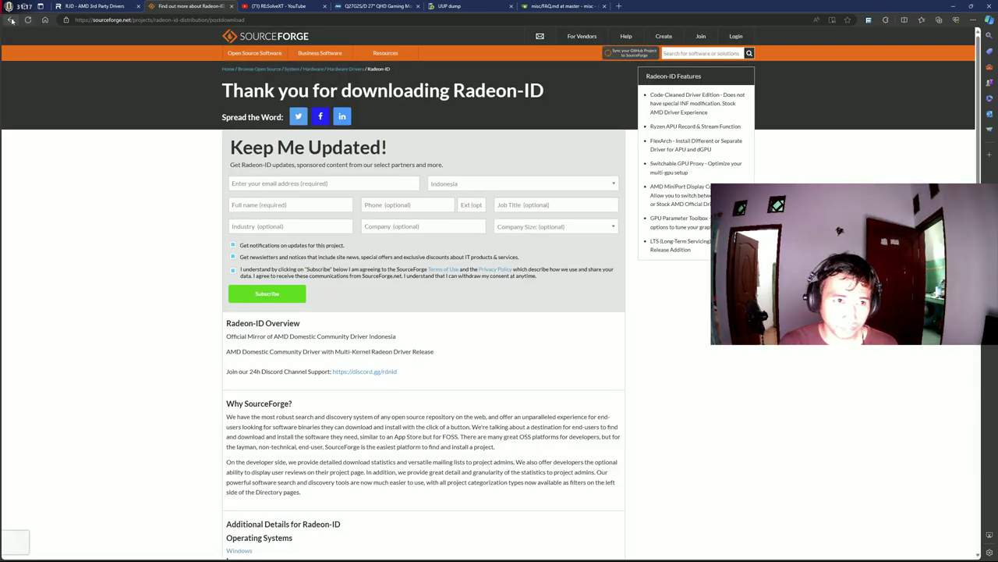
# Return to the Radeon-ID 24.3.1 download page and close the mirror-selection popup.
pyautogui.click(11, 20)
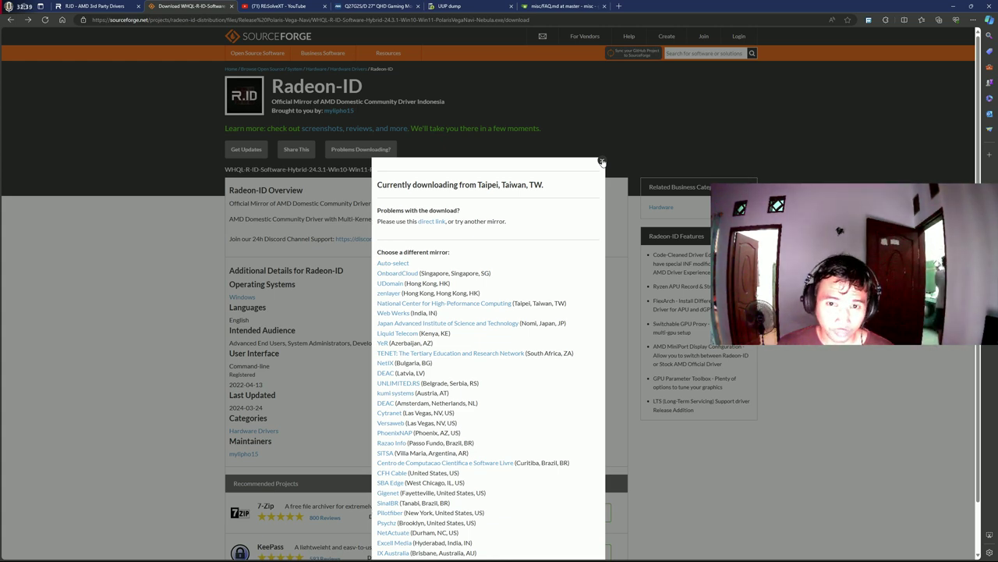
pyautogui.click(601, 162)
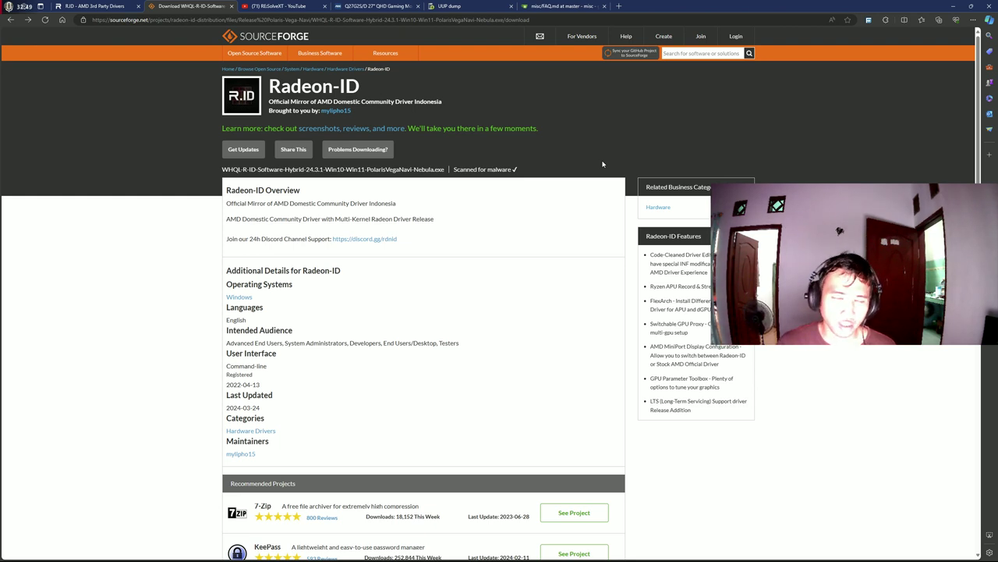
# Reveal the hidden taskbar tray icons while the Radeon-ID download page stays open.
pyautogui.moveTo(568, 552)
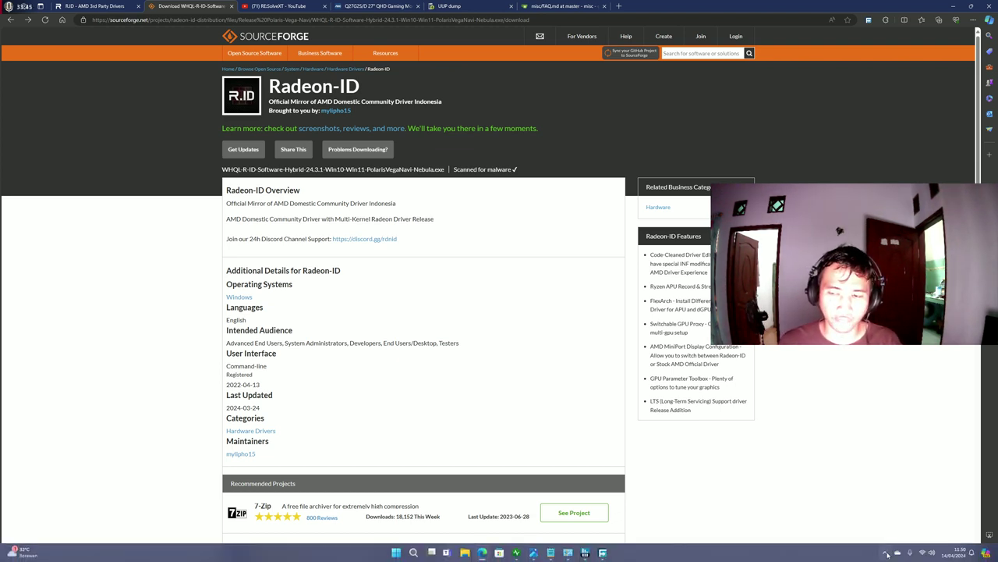
pyautogui.click(884, 551)
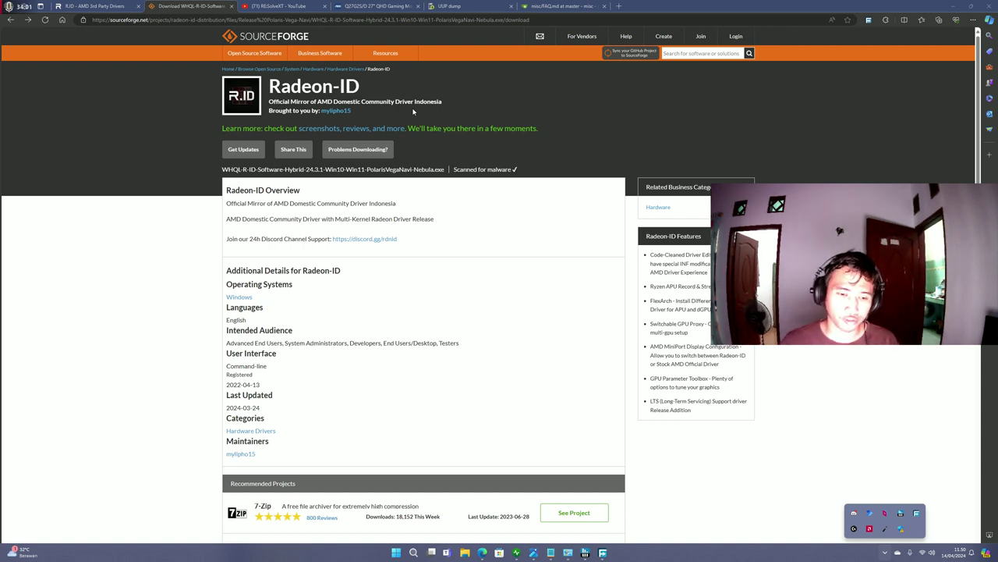
pyautogui.press('super')
pyautogui.write('davinci')
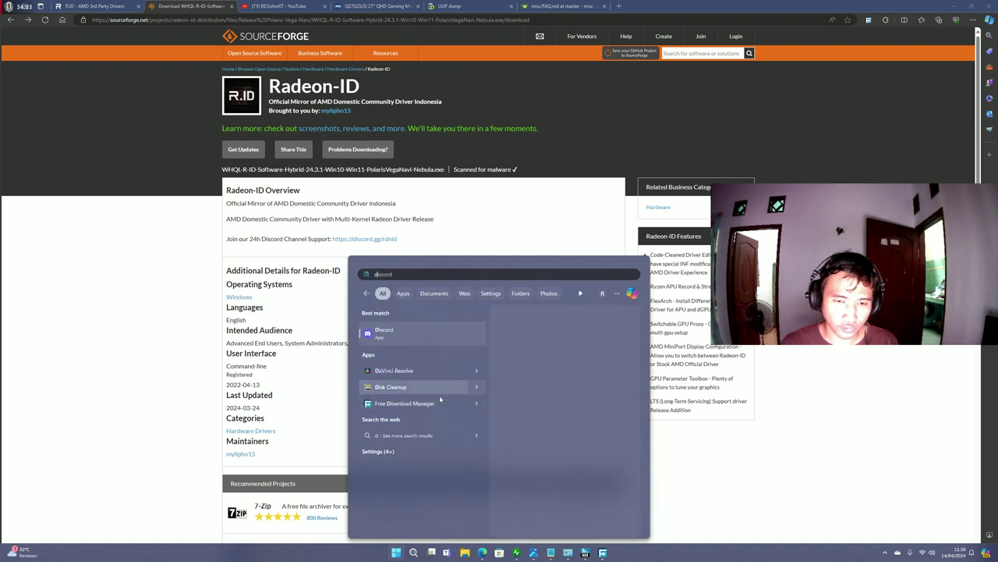
pyautogui.press('Return')
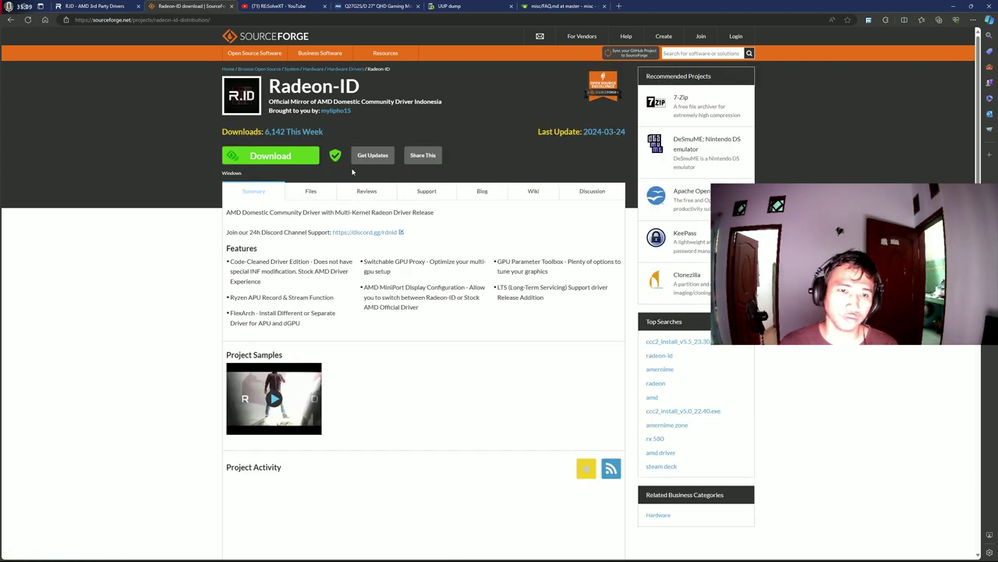
# Show the Radeon-ID Files listing, then briefly highlight and clear the page title.
pyautogui.click(312, 191)
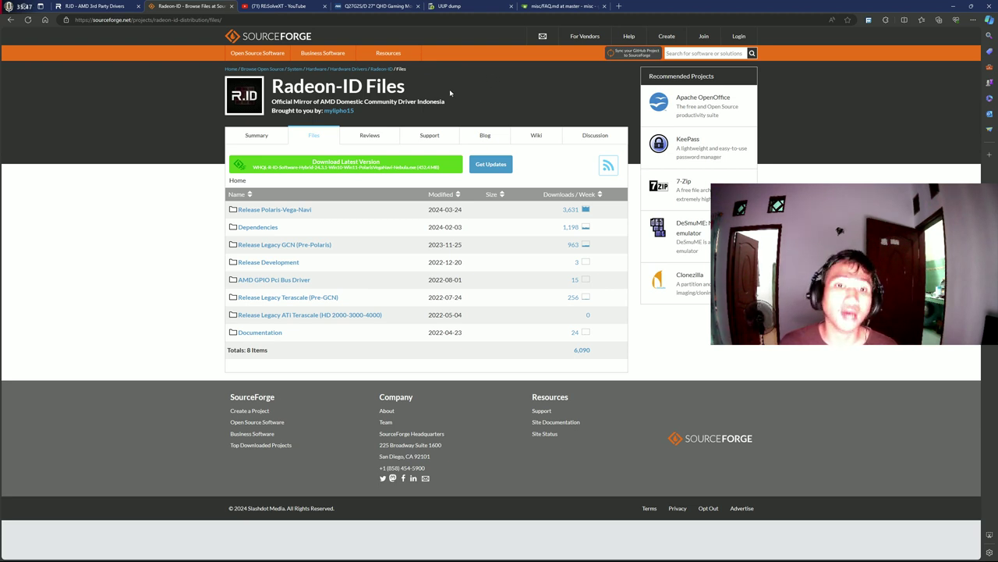
pyautogui.moveTo(403, 86); pyautogui.dragTo(289, 86)
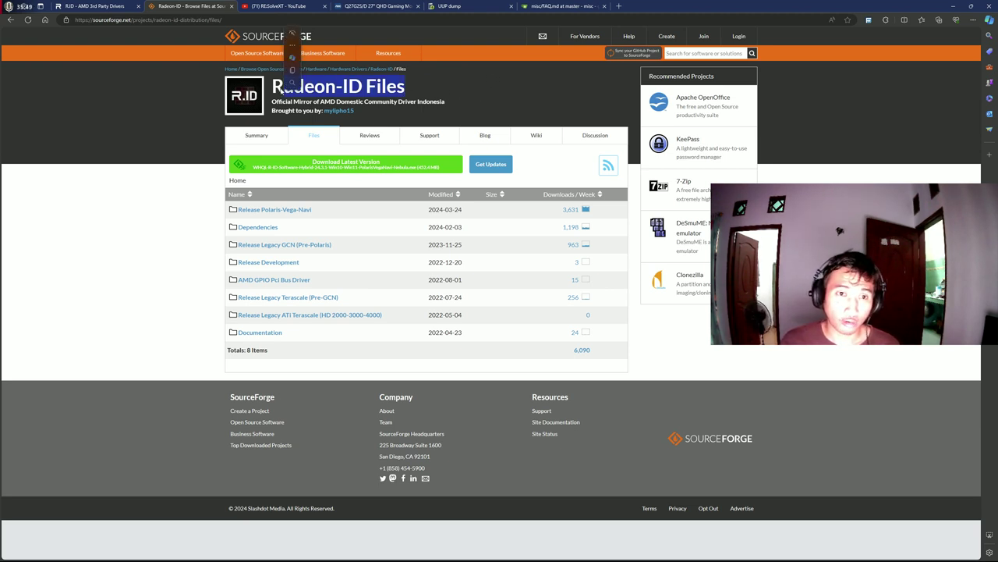
pyautogui.click(449, 99)
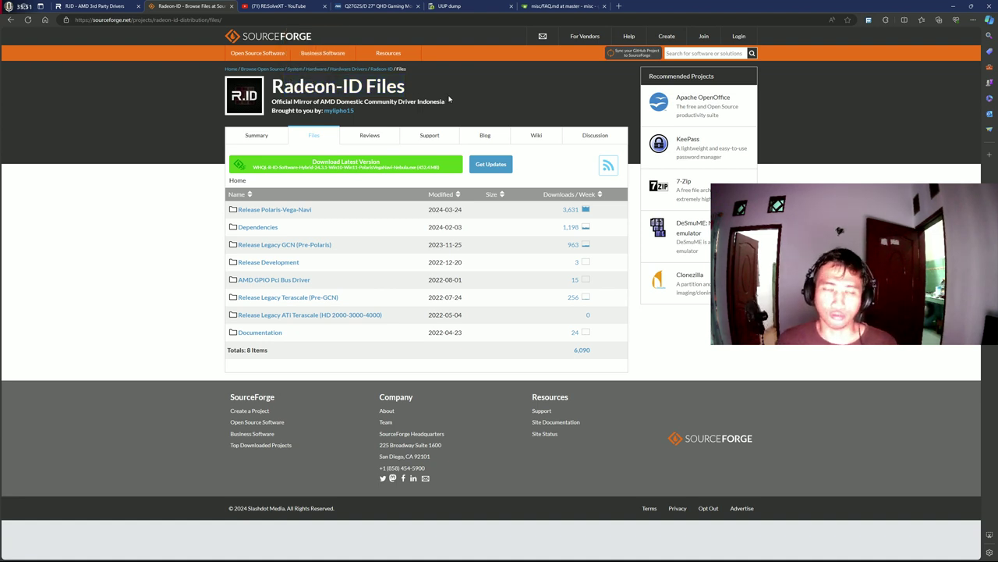